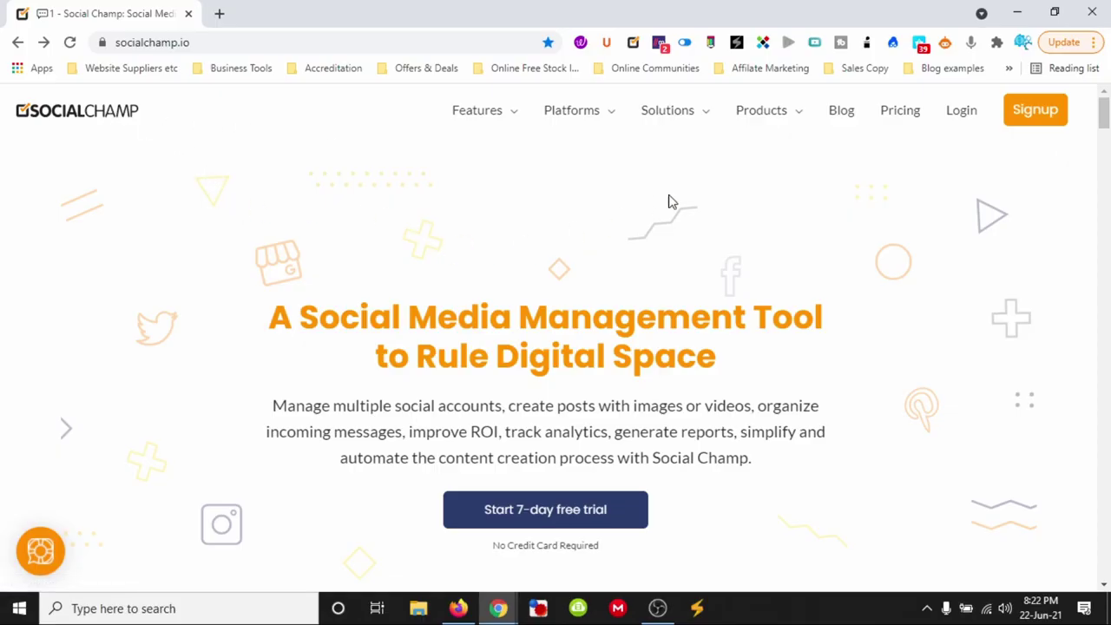
# Step: Open the Social Champ extension's post composer for the homepage and use the link preview as the post image
pyautogui.moveTo(504, 119)
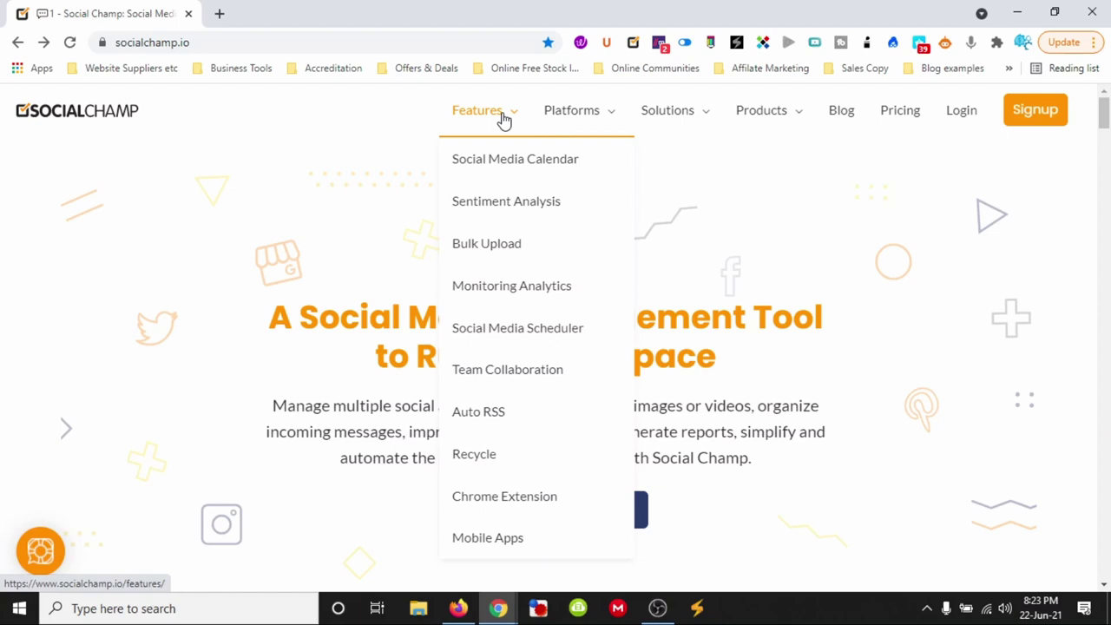
pyautogui.click(634, 43)
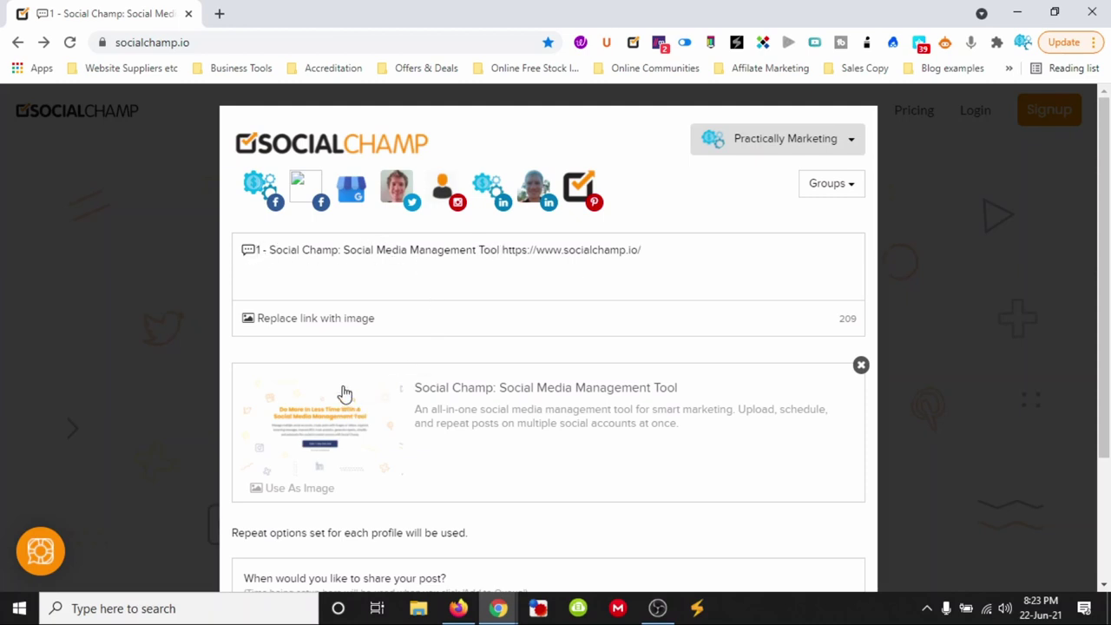
pyautogui.click(334, 320)
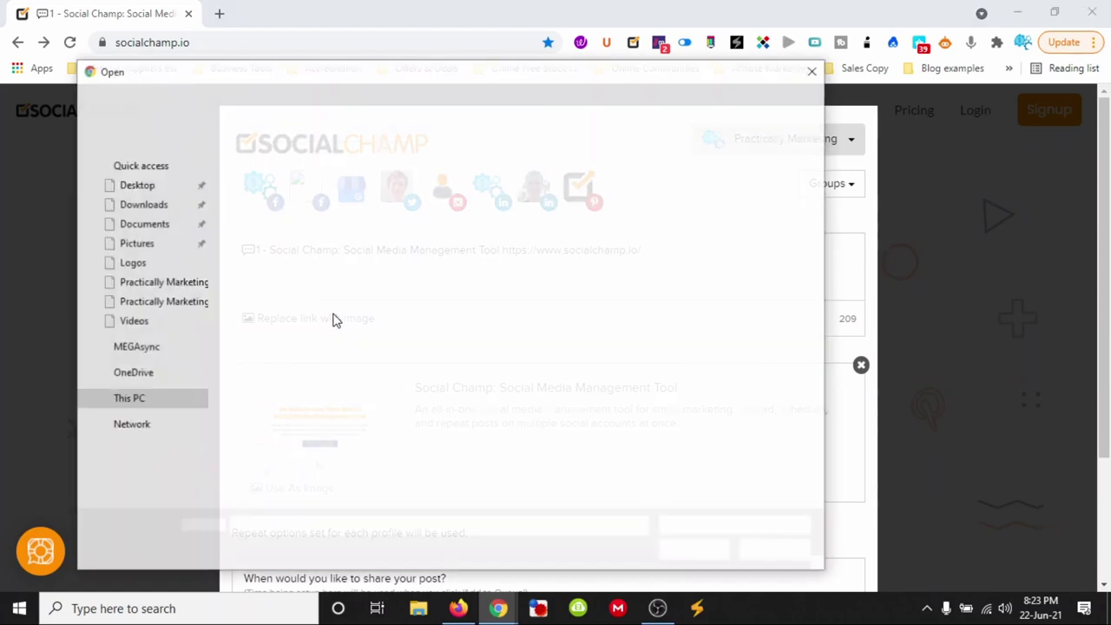
pyautogui.click(815, 70)
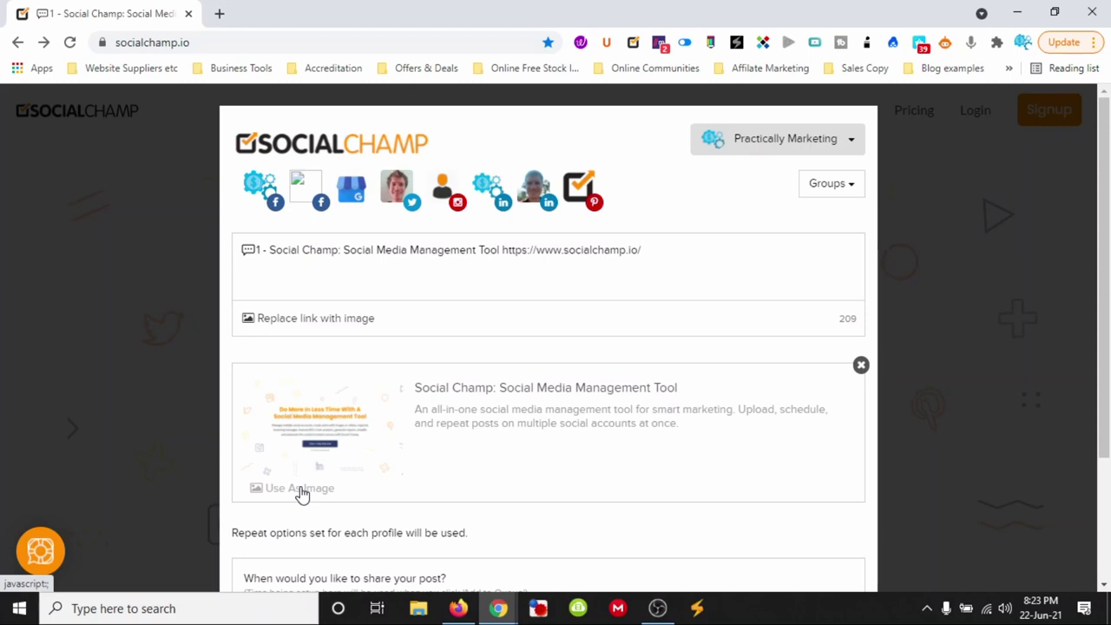
pyautogui.click(302, 491)
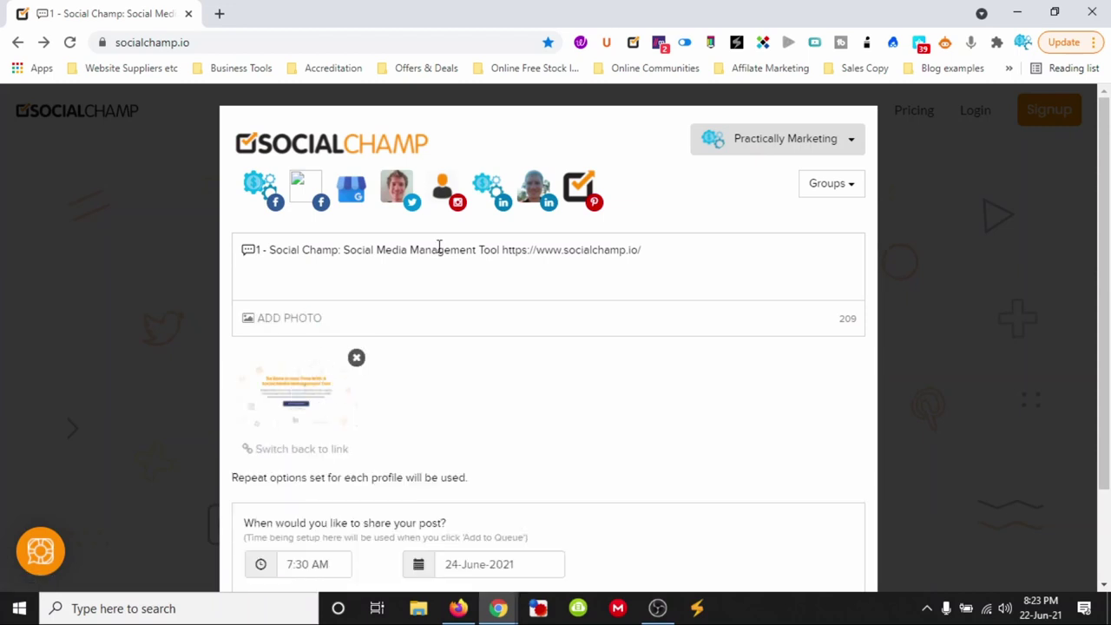
# Step: Examine the composer's accounts, date and time, and posting options, and close it without submitting the post
pyautogui.scroll(-2, 446, 273)
pyautogui.scroll(1, 460, 328)
pyautogui.scroll(1, 460, 327)
pyautogui.scroll(-2, 466, 378)
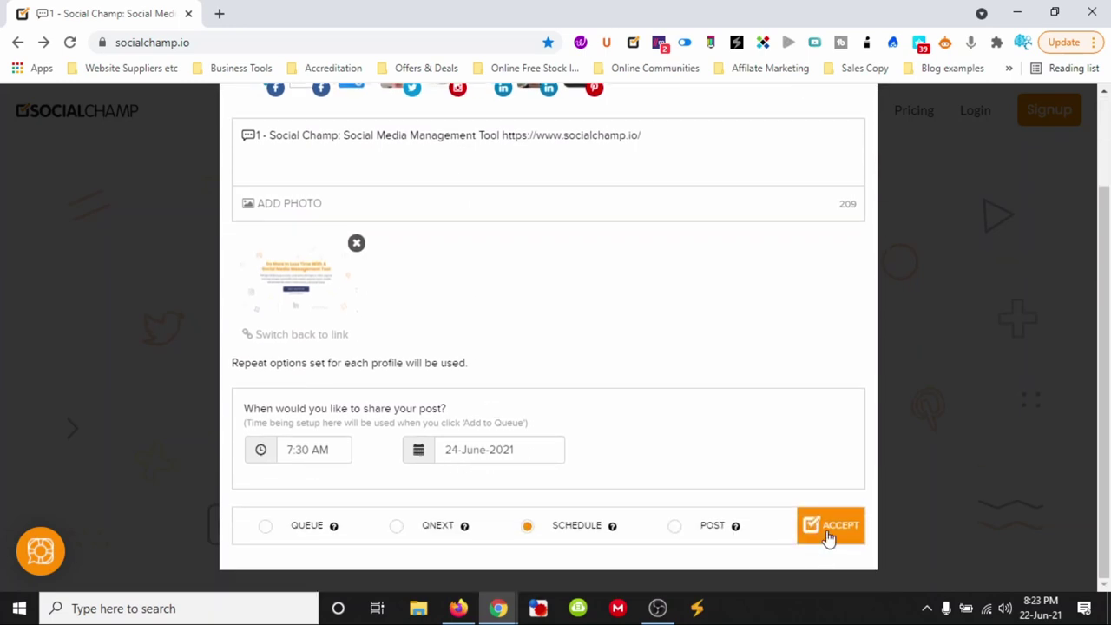
pyautogui.scroll(2, 447, 337)
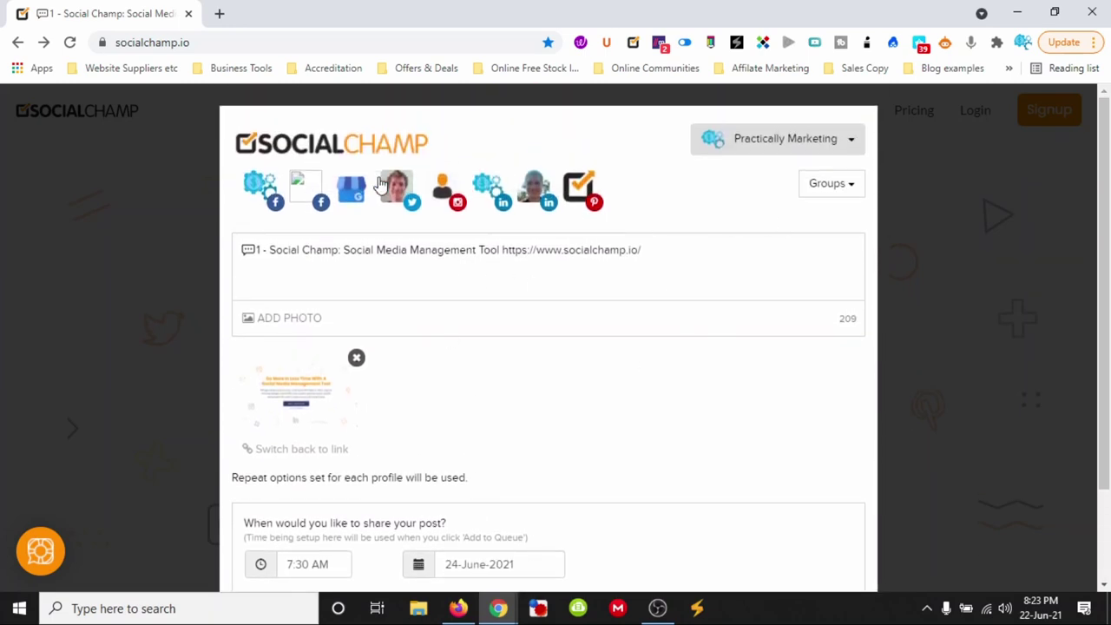
pyautogui.click(904, 172)
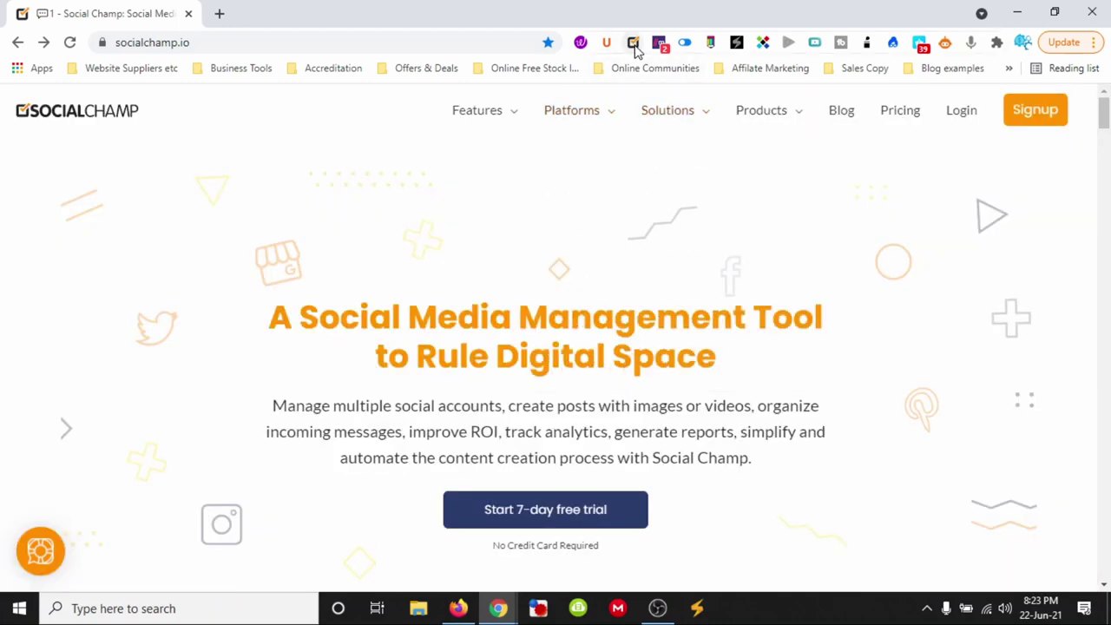
# Step: Look through the site's Platforms, Solutions and Products offerings and open the Pricing page
pyautogui.moveTo(597, 110)
pyautogui.moveTo(689, 113)
pyautogui.moveTo(752, 106)
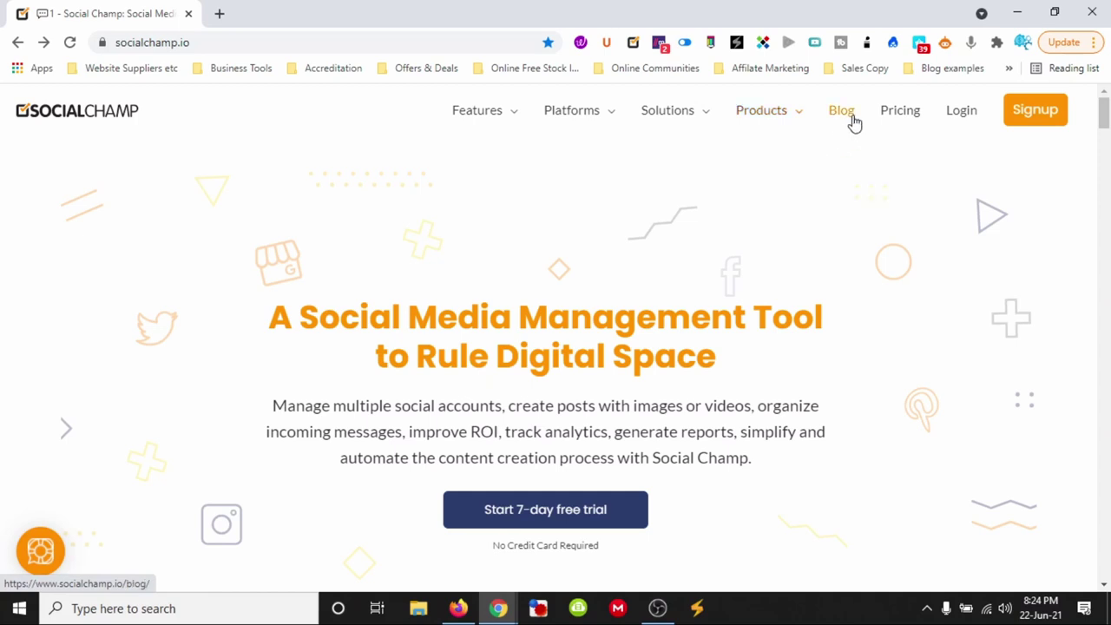
pyautogui.click(904, 114)
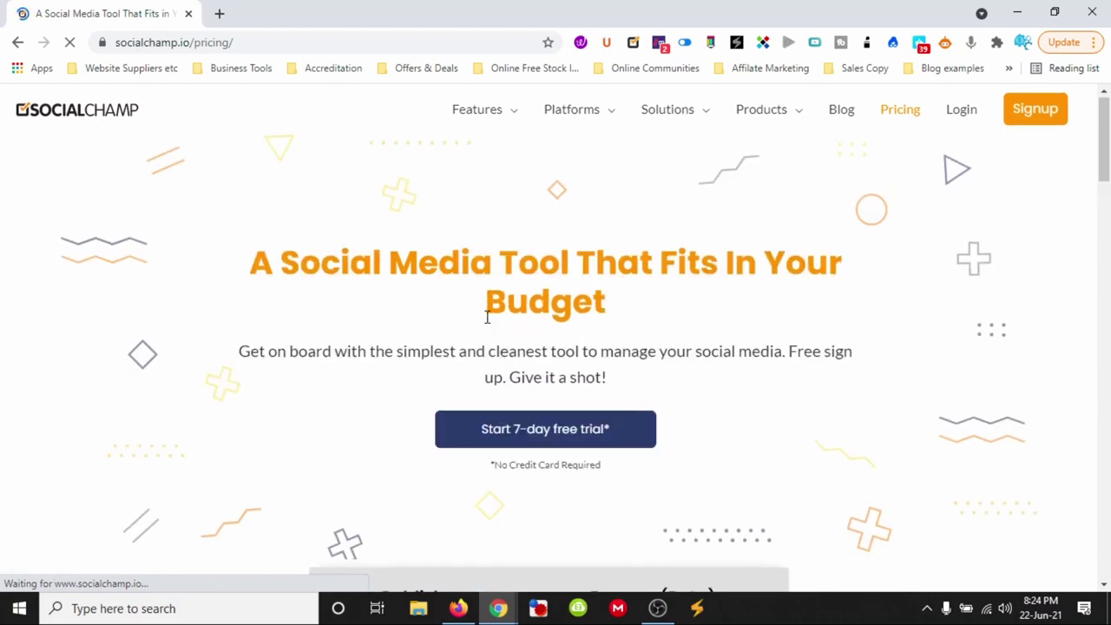
# Step: Compare the prices and included features of the Professional, Champion, Business and Agency plans for Publish
pyautogui.scroll(-2, 361, 360)
pyautogui.scroll(-2, 356, 361)
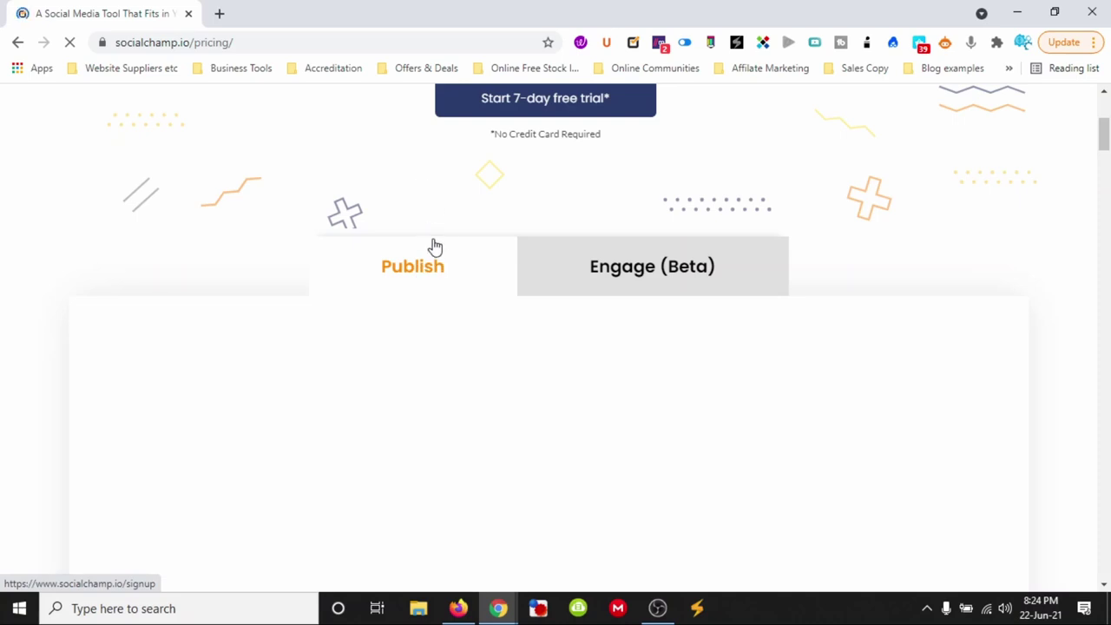
pyautogui.scroll(3, 417, 261)
pyautogui.scroll(-3, 408, 304)
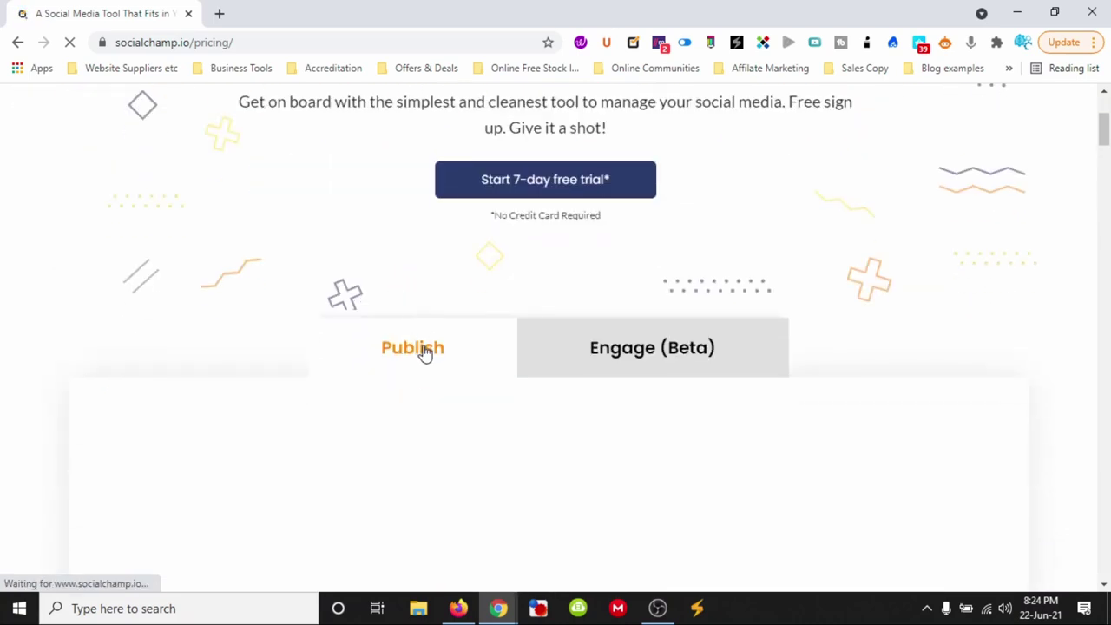
pyautogui.scroll(-3, 425, 351)
pyautogui.scroll(3, 417, 326)
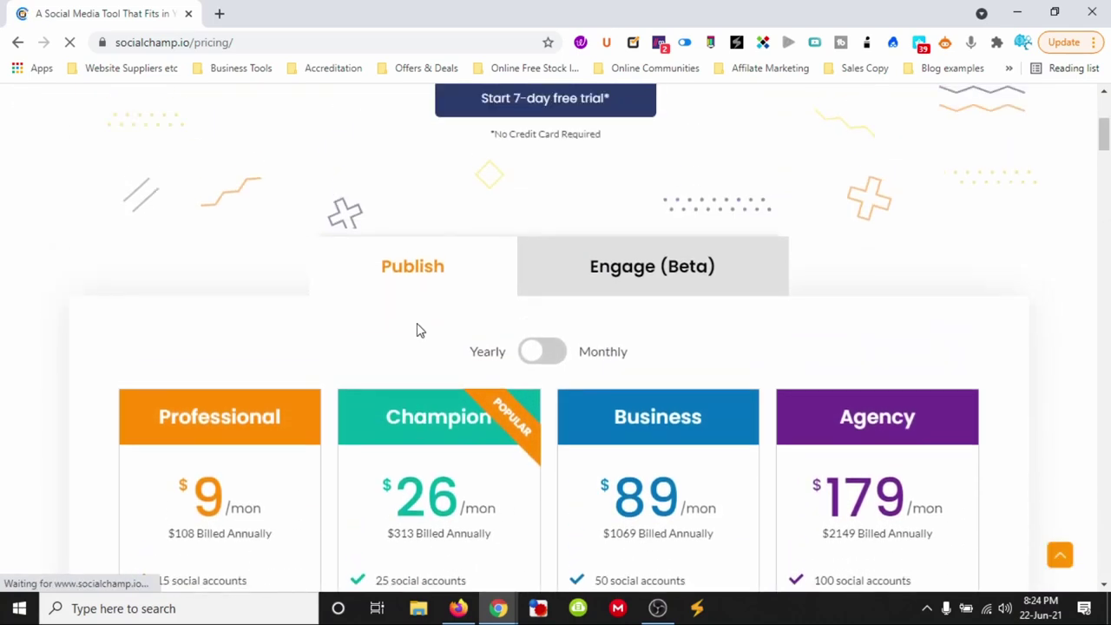
pyautogui.scroll(-1, 416, 328)
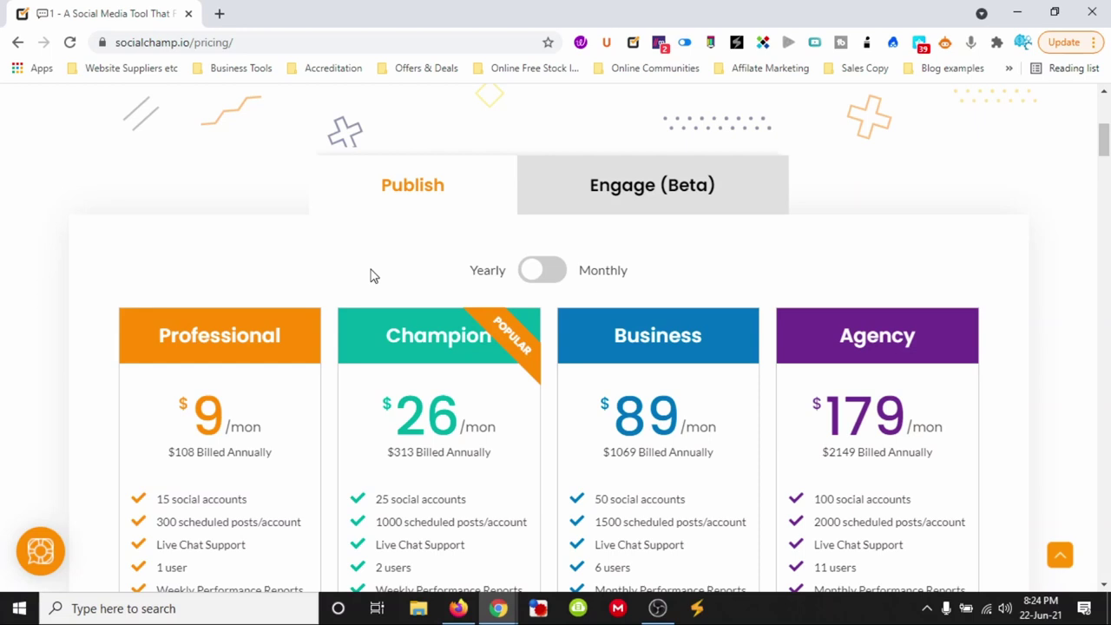
pyautogui.scroll(-2, 373, 276)
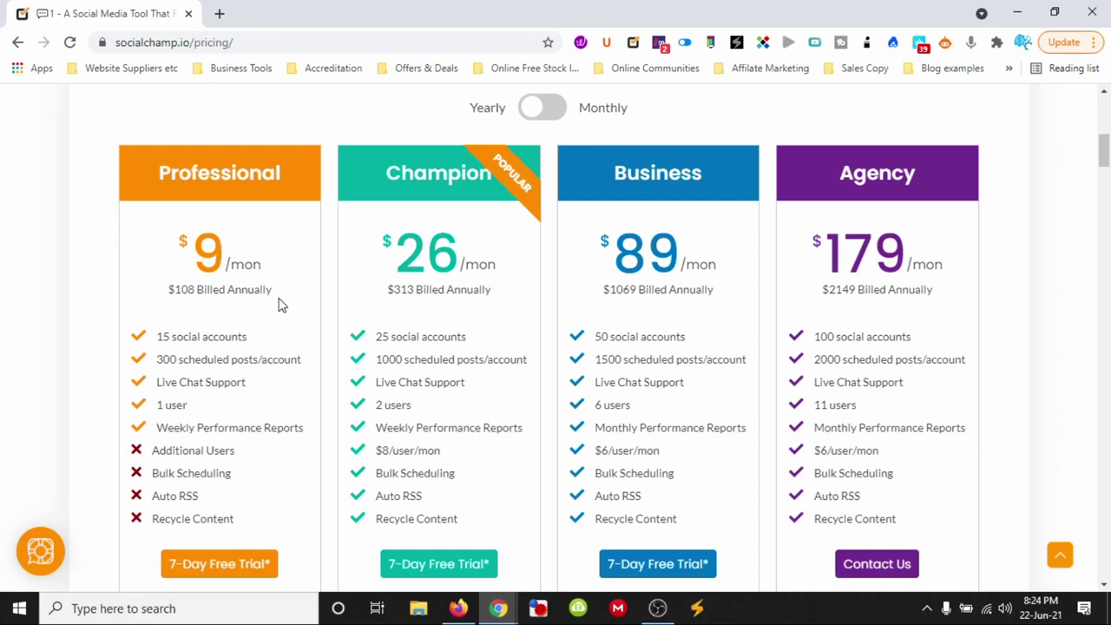
pyautogui.scroll(-1, 280, 304)
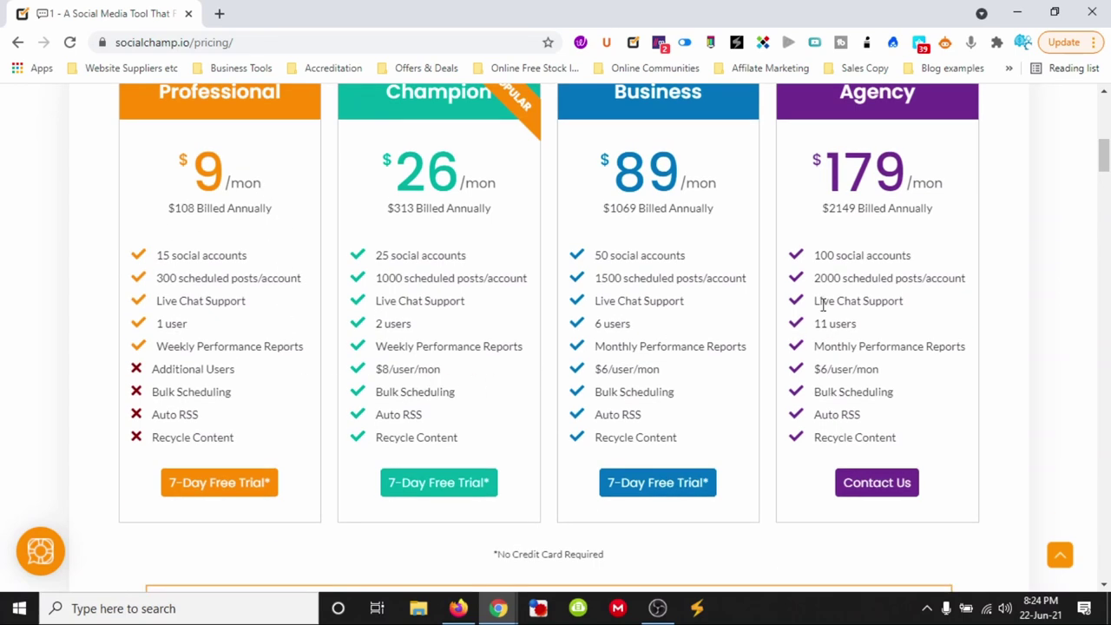
pyautogui.scroll(1, 823, 304)
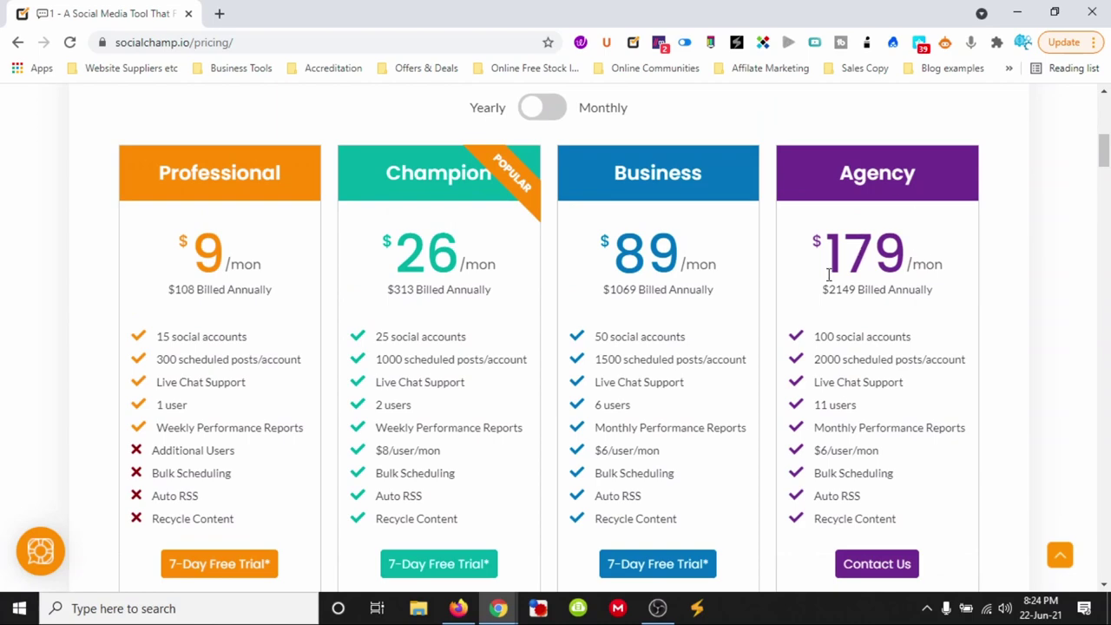
pyautogui.scroll(-1, 827, 278)
pyautogui.scroll(7, 809, 312)
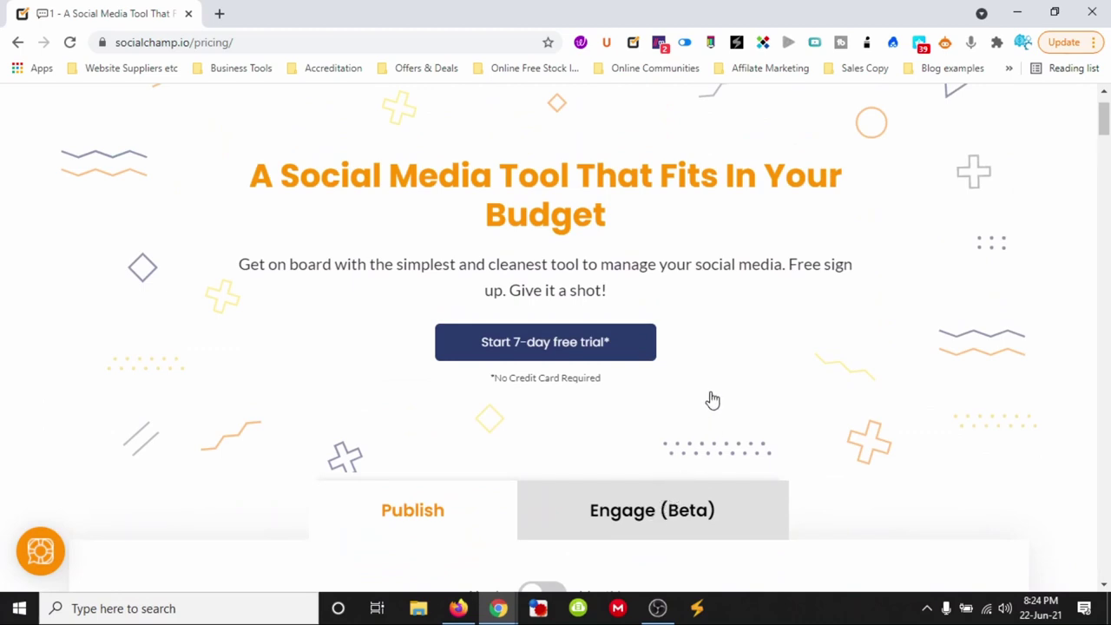
# Step: Switch the pricing to Engage (Beta) and examine its table of social networks and engagement features
pyautogui.scroll(-2, 752, 379)
pyautogui.click(743, 373)
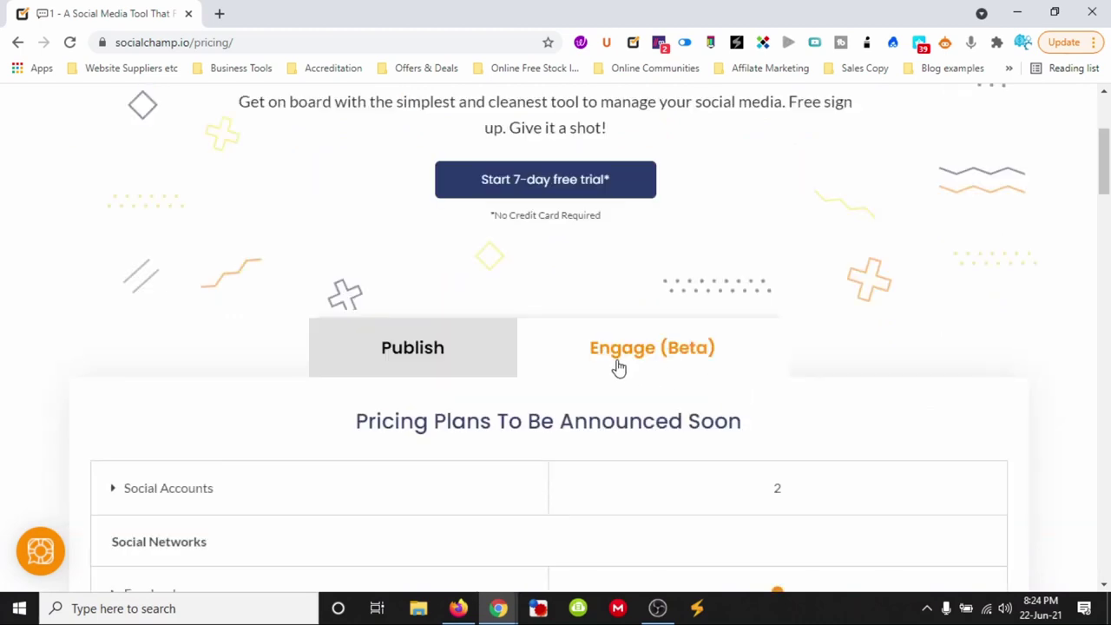
pyautogui.scroll(-3, 618, 368)
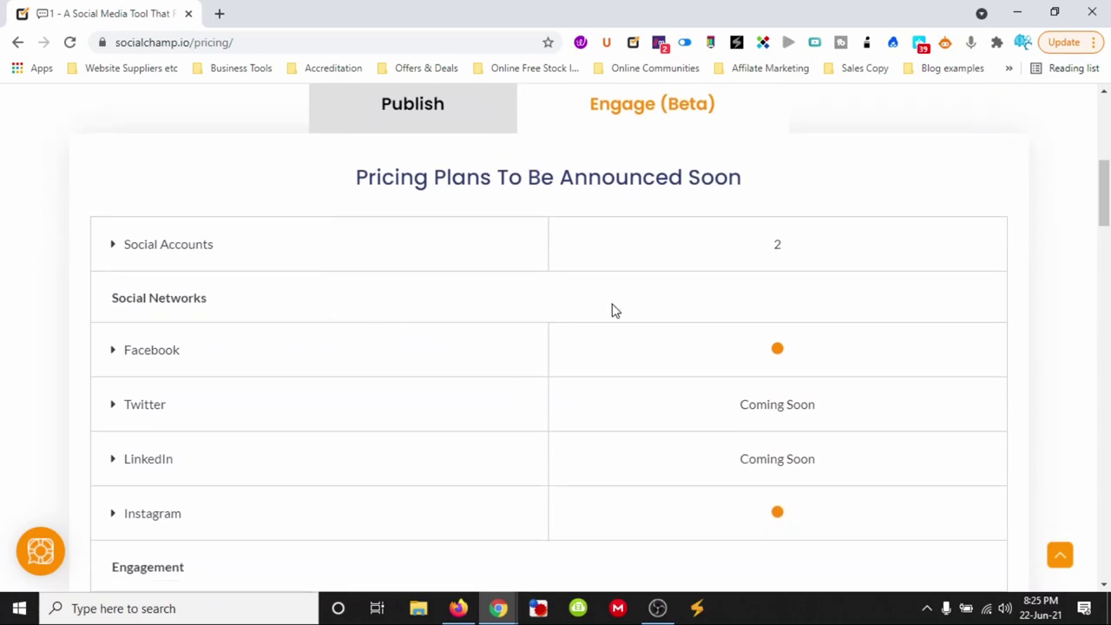
pyautogui.scroll(-1, 616, 317)
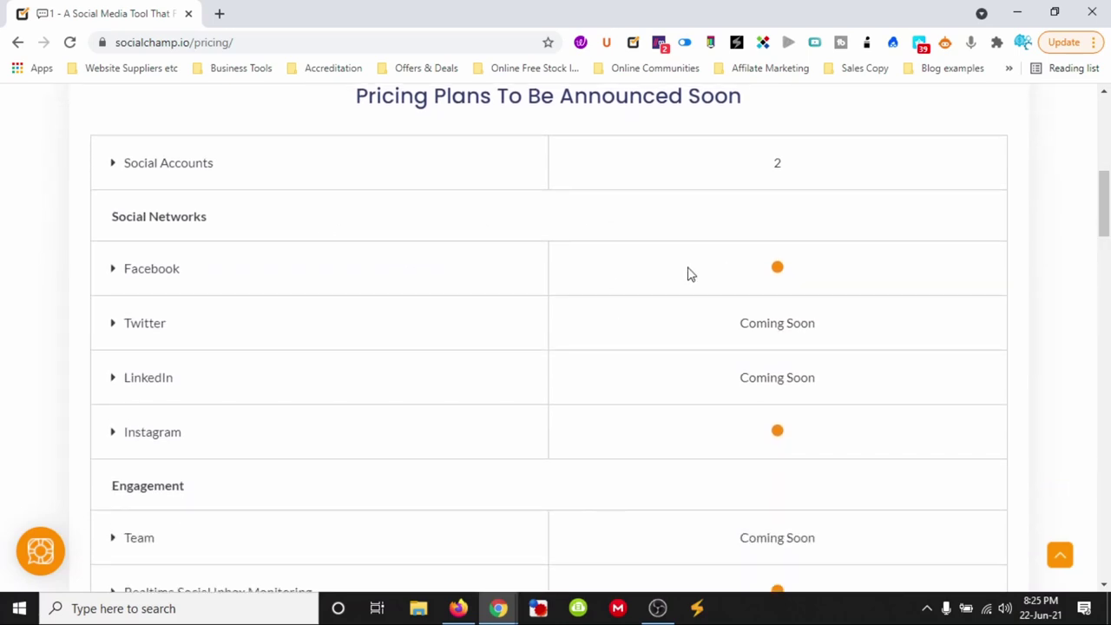
pyautogui.scroll(-8, 682, 282)
pyautogui.scroll(12, 657, 361)
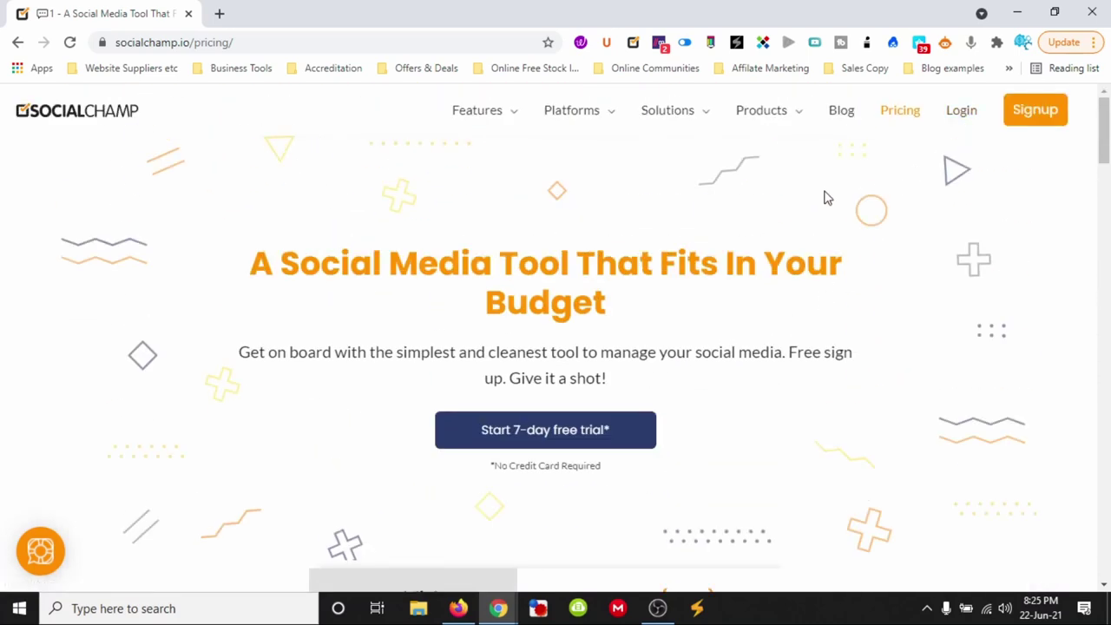
# Step: Log in to the Social Champ dashboard and open the content calendar for June 2021
pyautogui.click(960, 110)
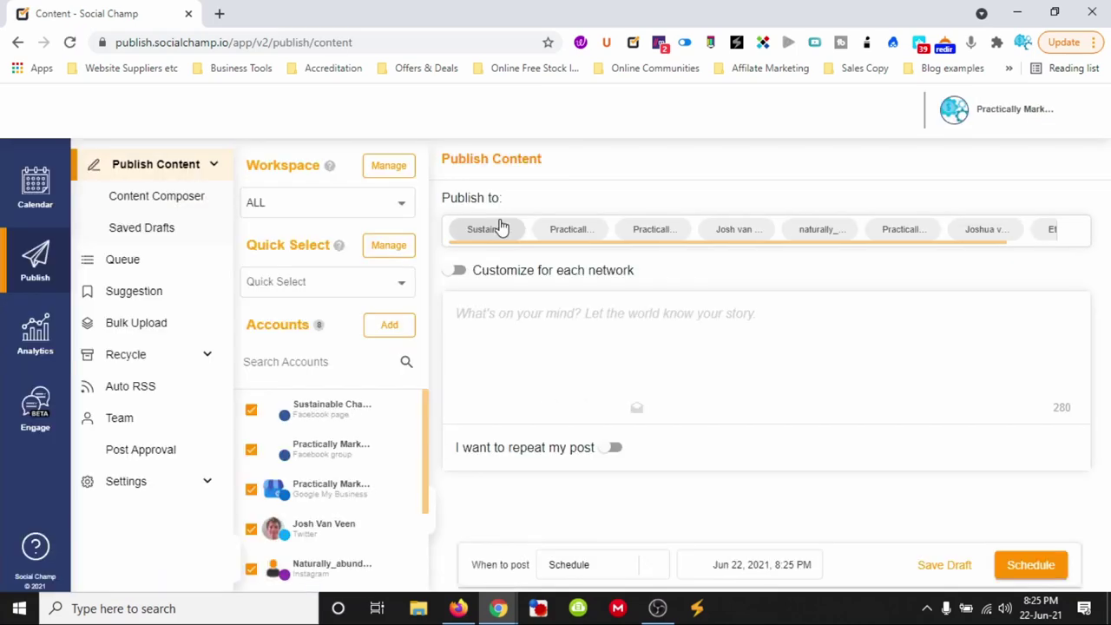
pyautogui.click(37, 200)
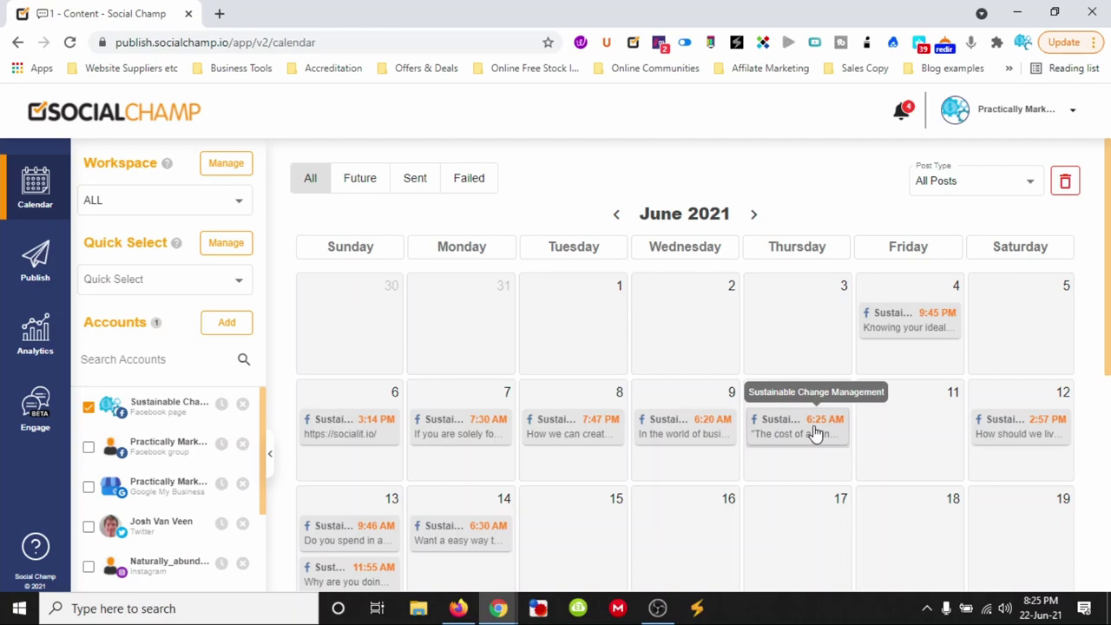
pyautogui.scroll(-1, 460, 487)
pyautogui.scroll(1, 707, 339)
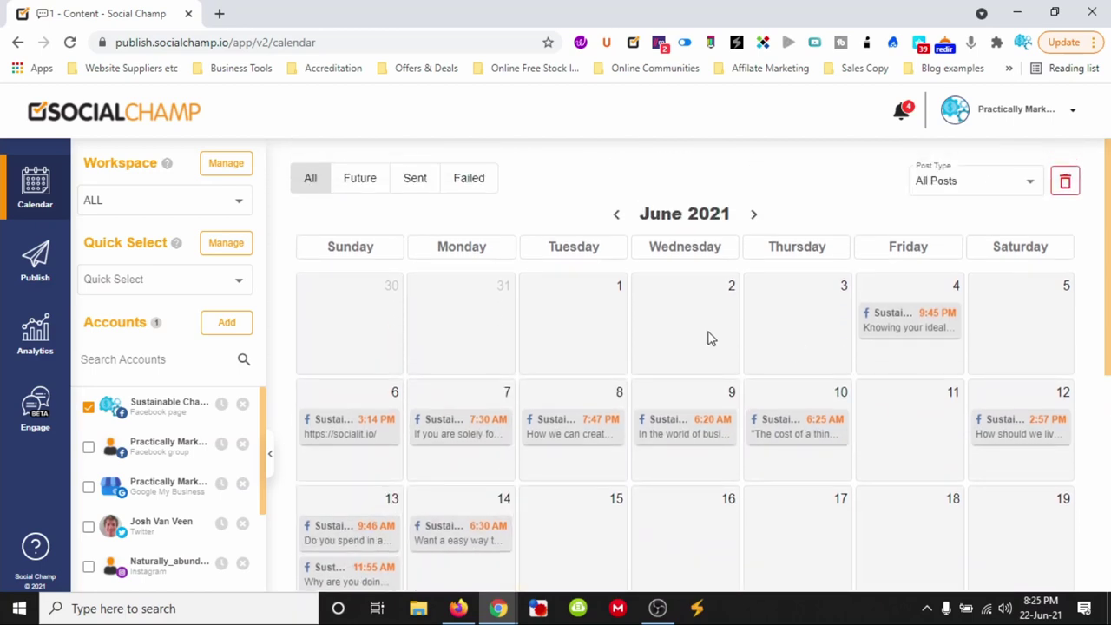
pyautogui.rightClick(684, 311)
pyautogui.click(628, 313)
# Step: Filter the calendar to future posts and look over the scheduled entries for the month
pyautogui.click(358, 182)
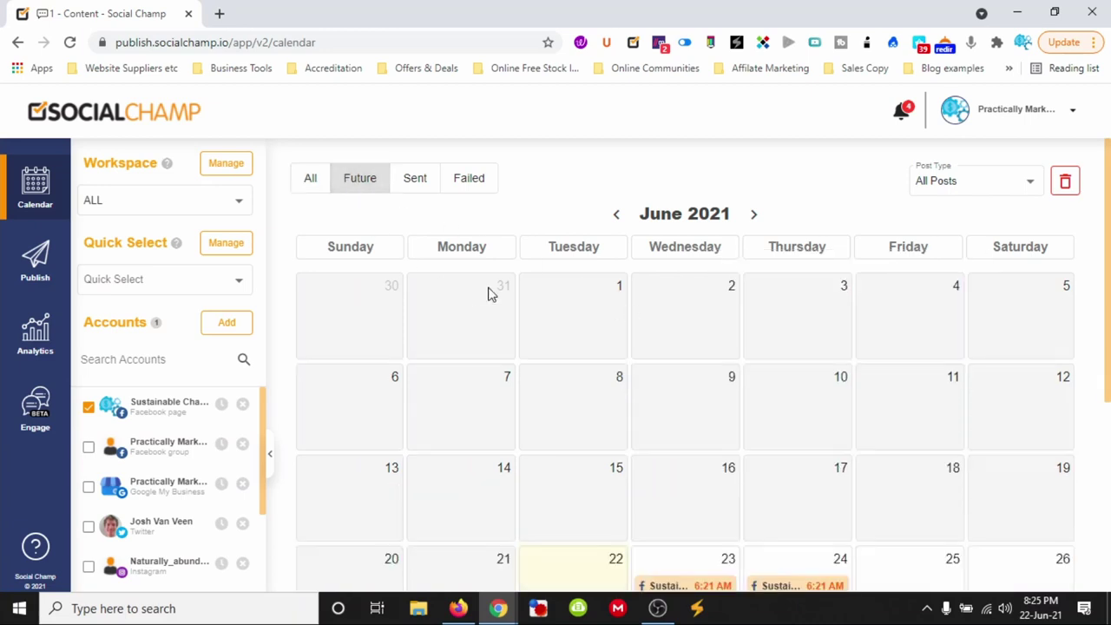
pyautogui.scroll(-3, 651, 338)
pyautogui.scroll(2, 698, 377)
pyautogui.scroll(2, 697, 377)
# Step: Filter the calendar to sent posts and look over the entries already published in June
pyautogui.click(417, 179)
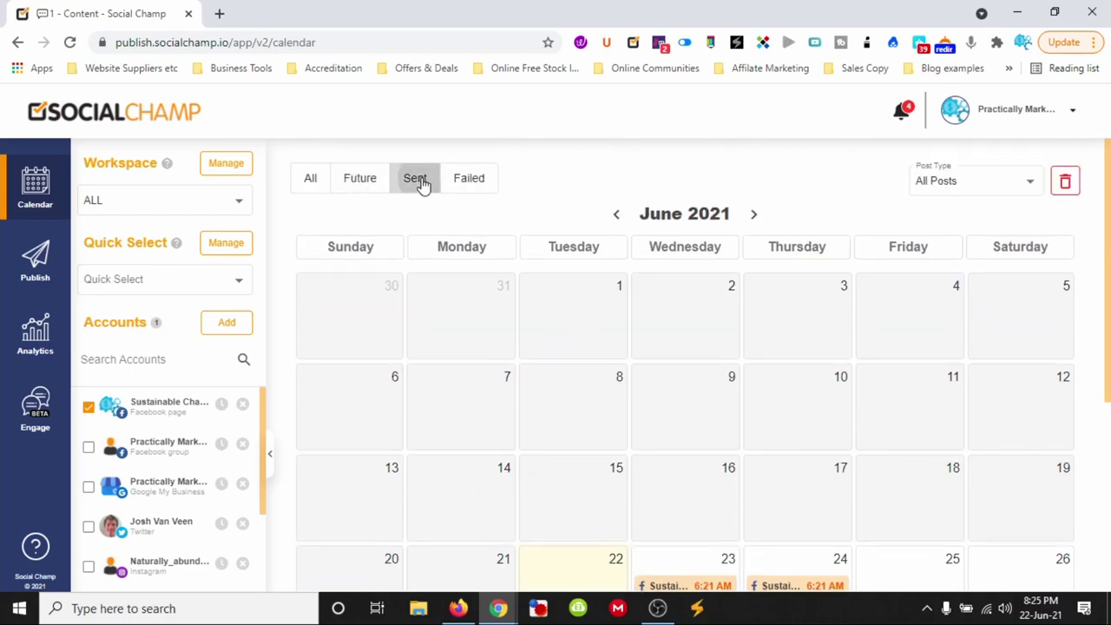
pyautogui.scroll(-2, 655, 382)
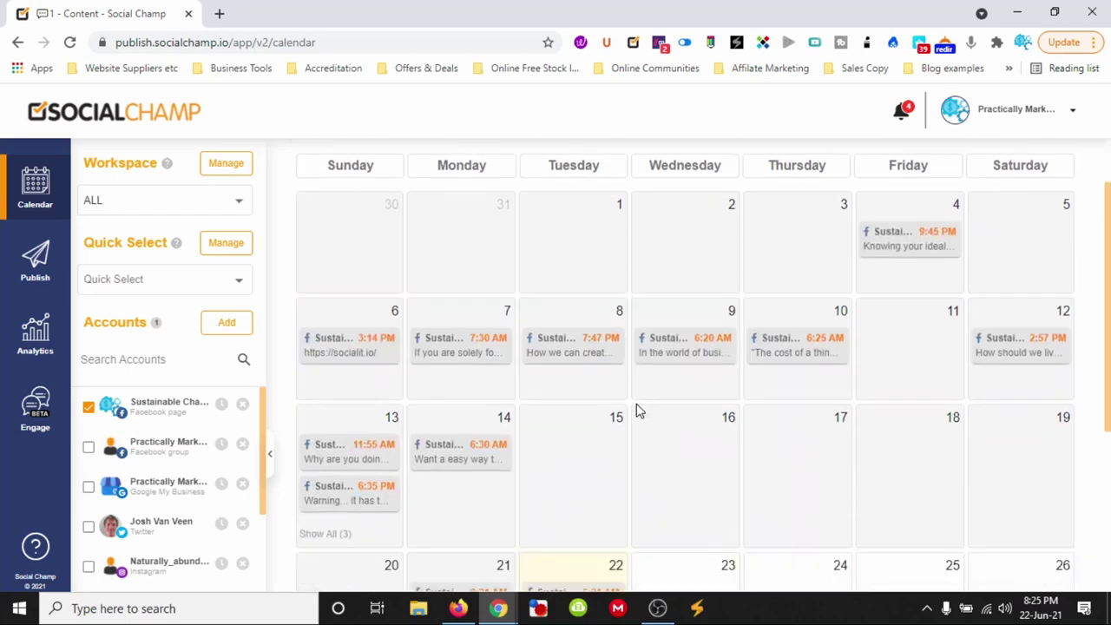
pyautogui.scroll(-2, 636, 412)
pyautogui.scroll(4, 556, 352)
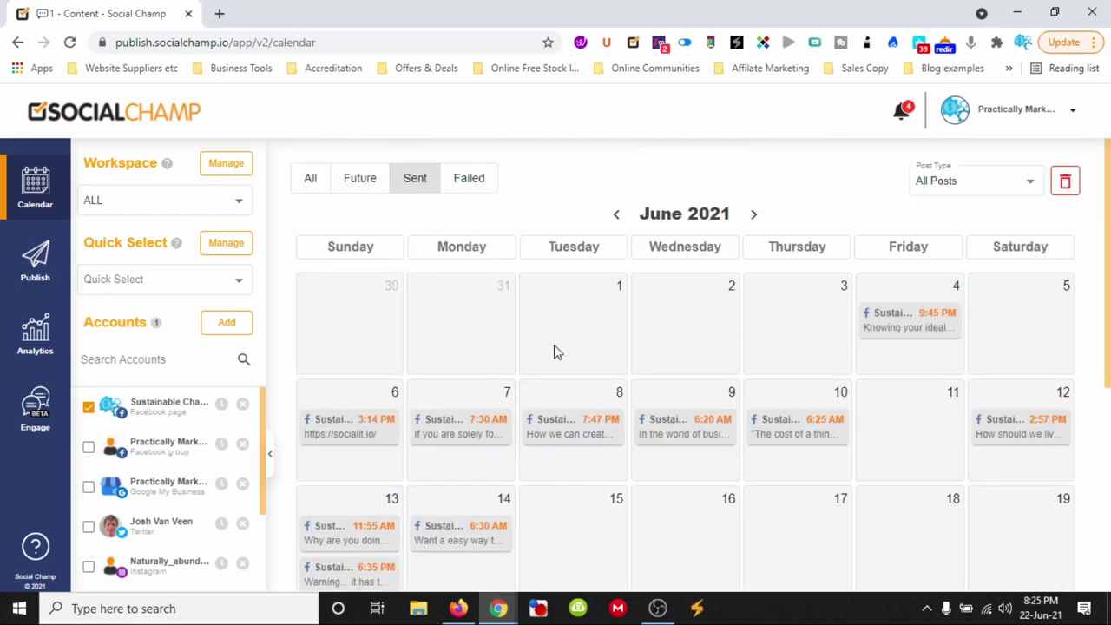
# Step: Review the failed posts in the calendar and restore the view of all posts
pyautogui.click(477, 179)
pyautogui.scroll(-4, 692, 377)
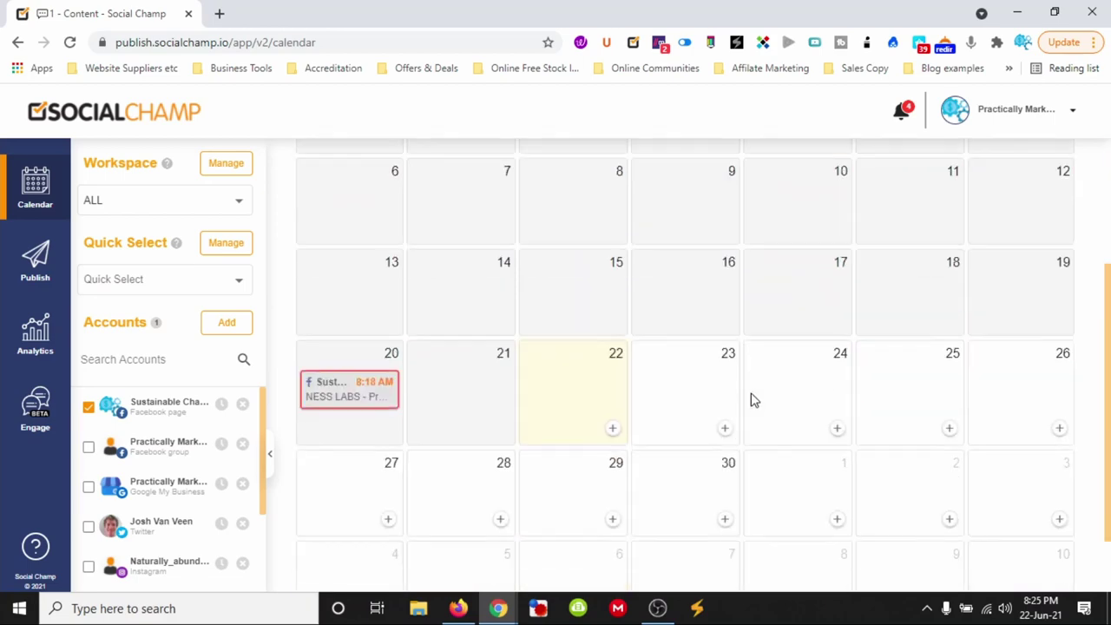
pyautogui.scroll(3, 367, 323)
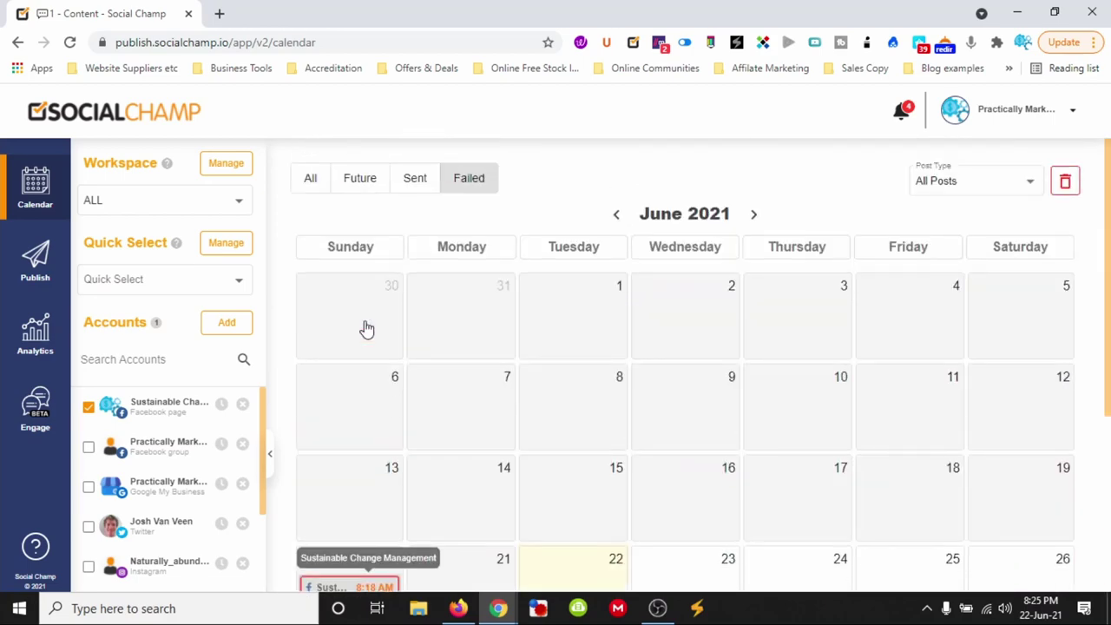
pyautogui.click(309, 182)
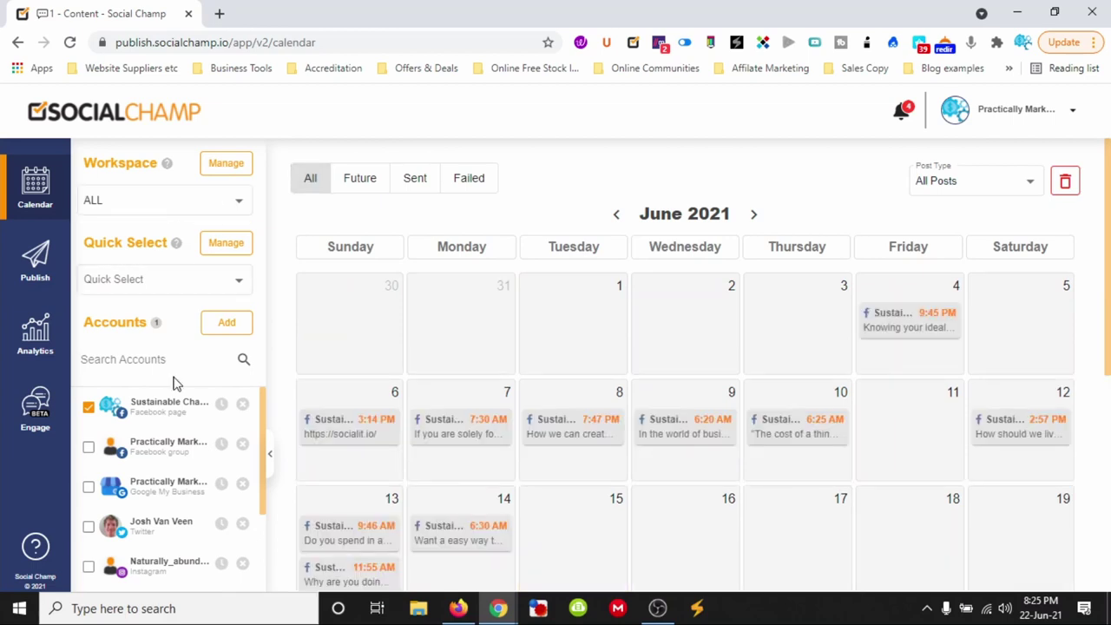
pyautogui.scroll(-2, 173, 441)
pyautogui.scroll(2, 174, 441)
# Step: Include the remaining accounts in the calendar: Facebook group, Google My Business, Twitter, Instagram, LinkedIn page, LinkedIn profile and Pinterest
pyautogui.click(89, 448)
pyautogui.click(89, 487)
pyautogui.scroll(-1, 91, 487)
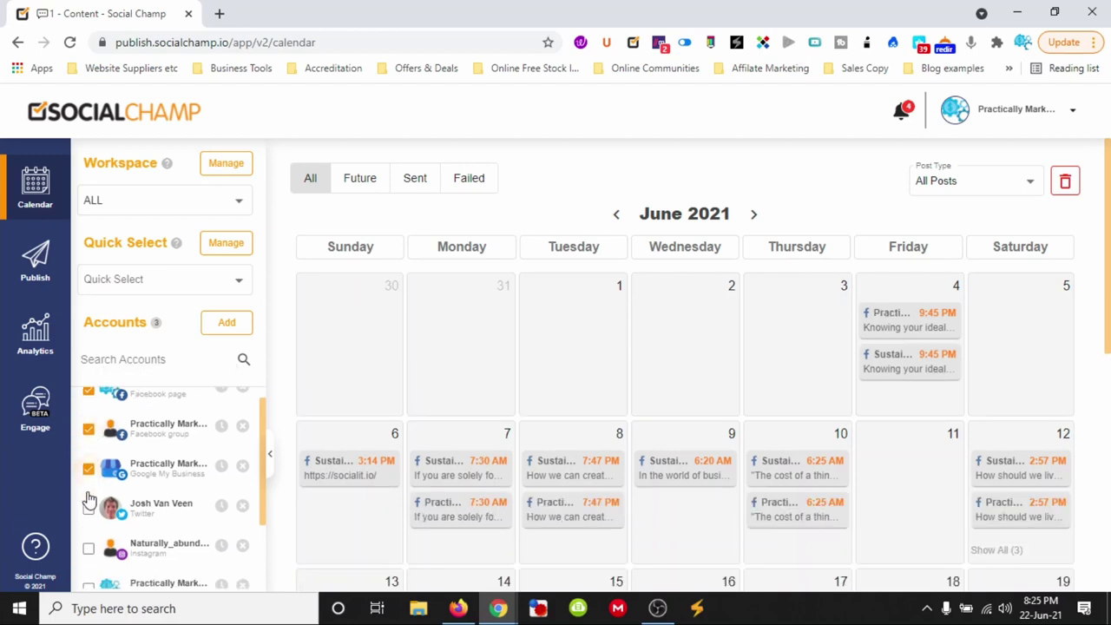
pyautogui.click(89, 448)
pyautogui.click(88, 485)
pyautogui.click(89, 525)
pyautogui.click(89, 564)
pyautogui.scroll(-1, 122, 524)
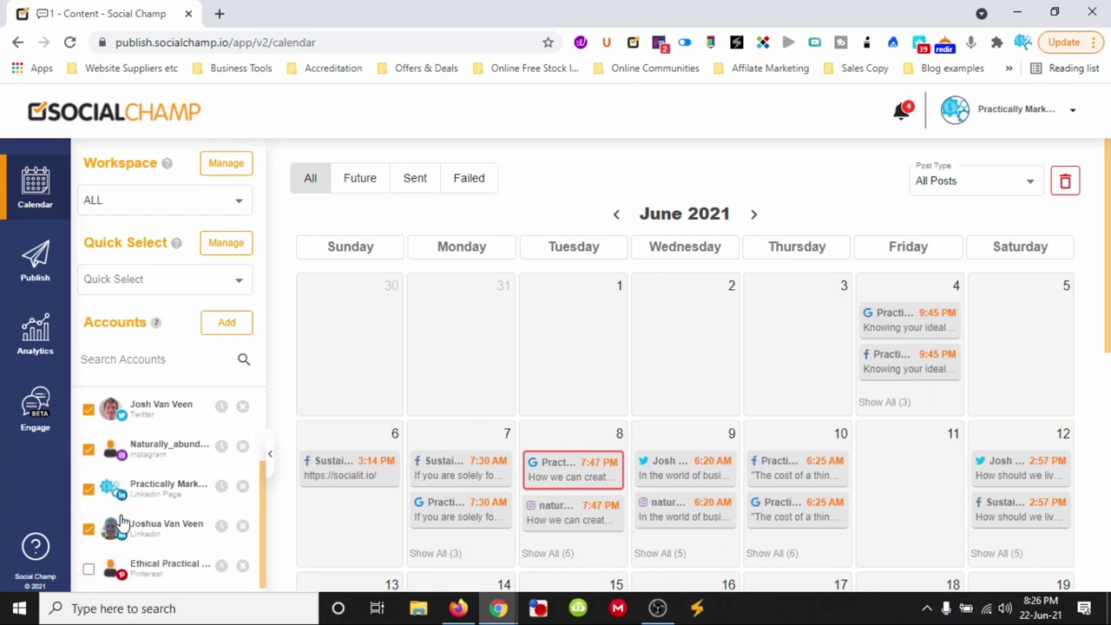
pyautogui.click(89, 569)
pyautogui.scroll(2, 169, 545)
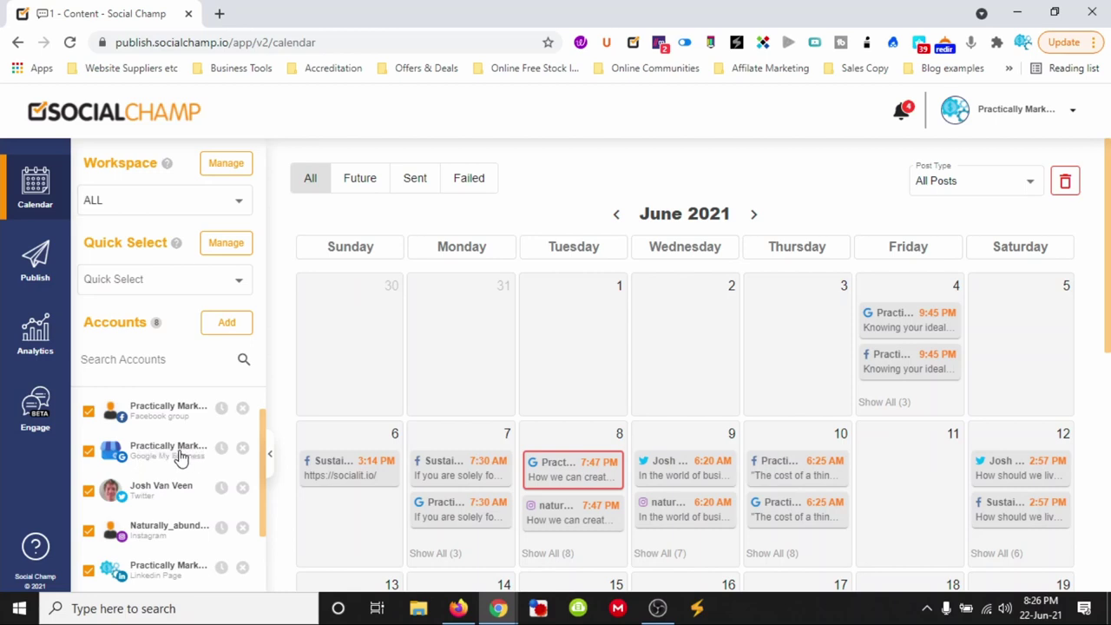
# Step: Check the Quick Select and Workspace choices available for the calendar and look over the June posts
pyautogui.scroll(1, 178, 455)
pyautogui.click(162, 282)
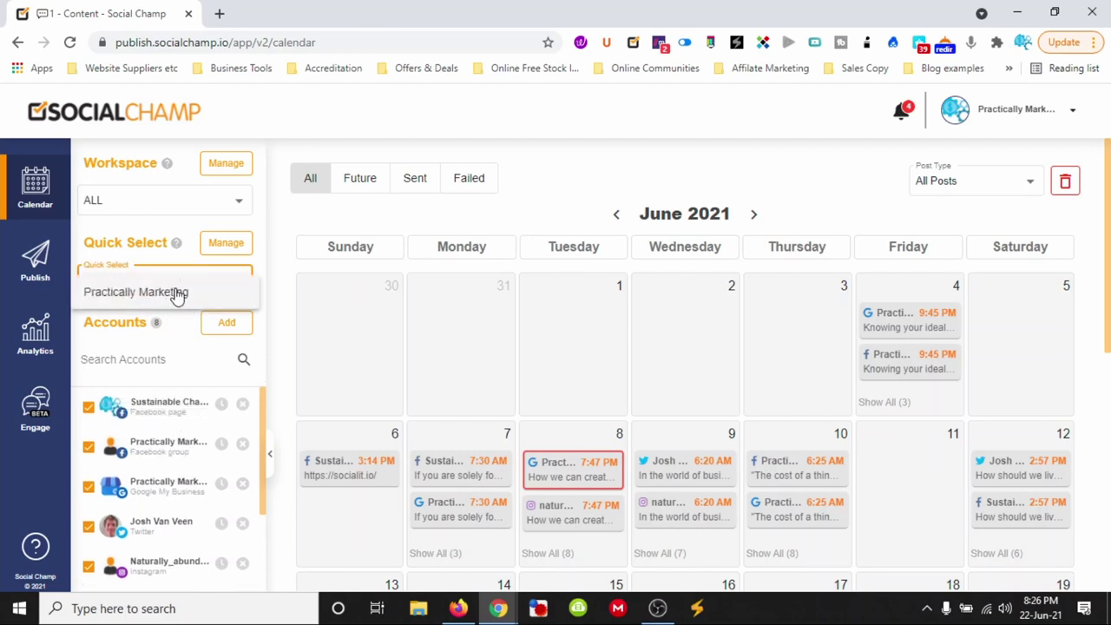
pyautogui.click(171, 277)
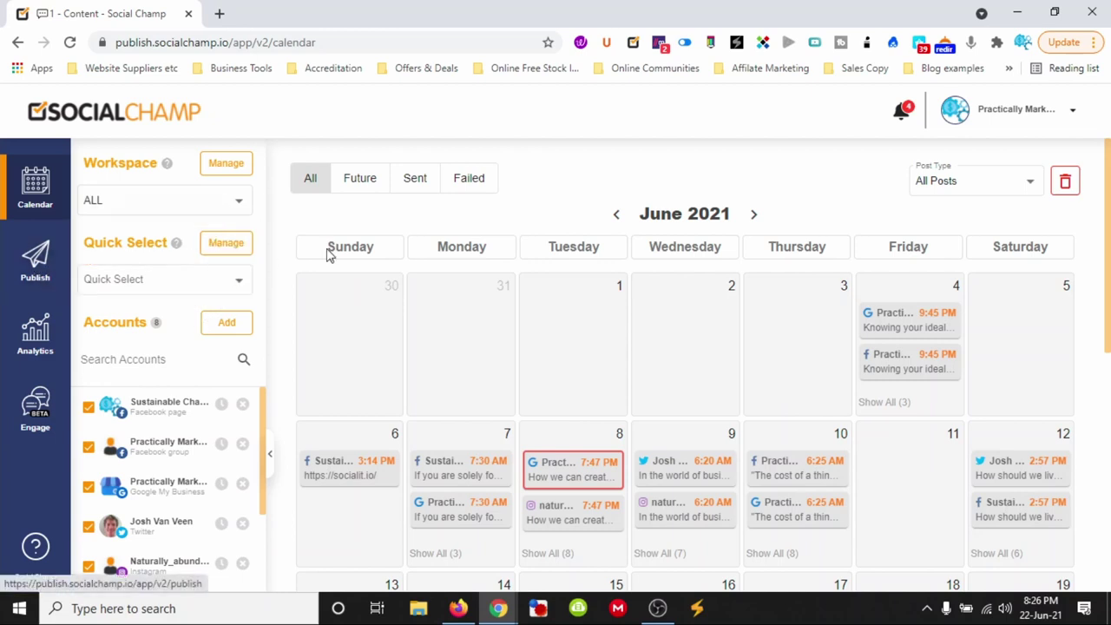
pyautogui.scroll(-2, 408, 317)
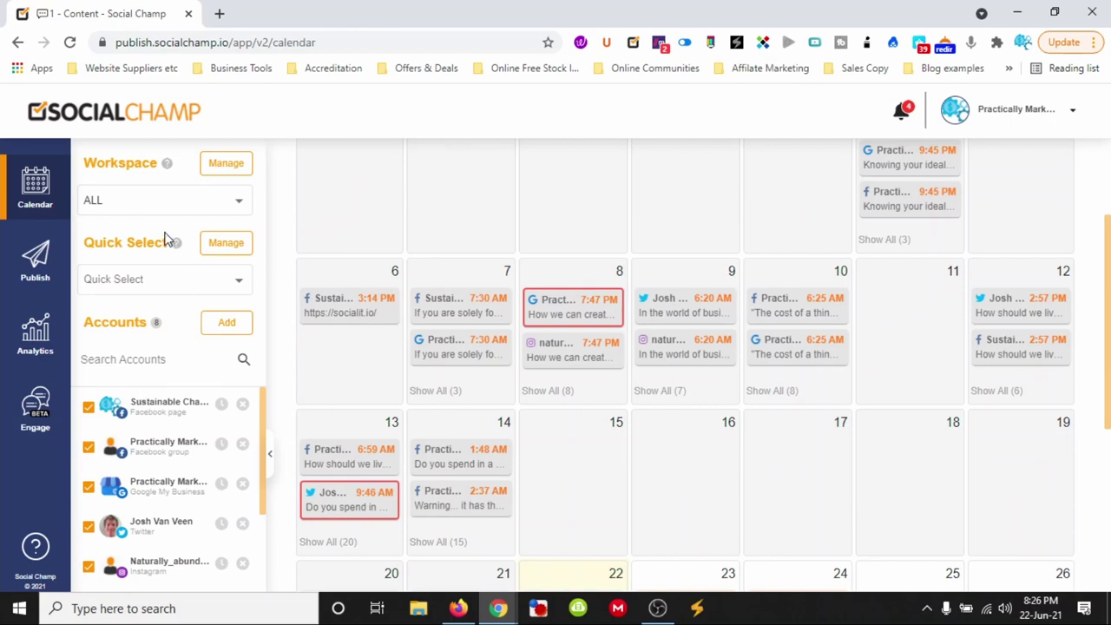
pyautogui.click(193, 199)
pyautogui.click(191, 192)
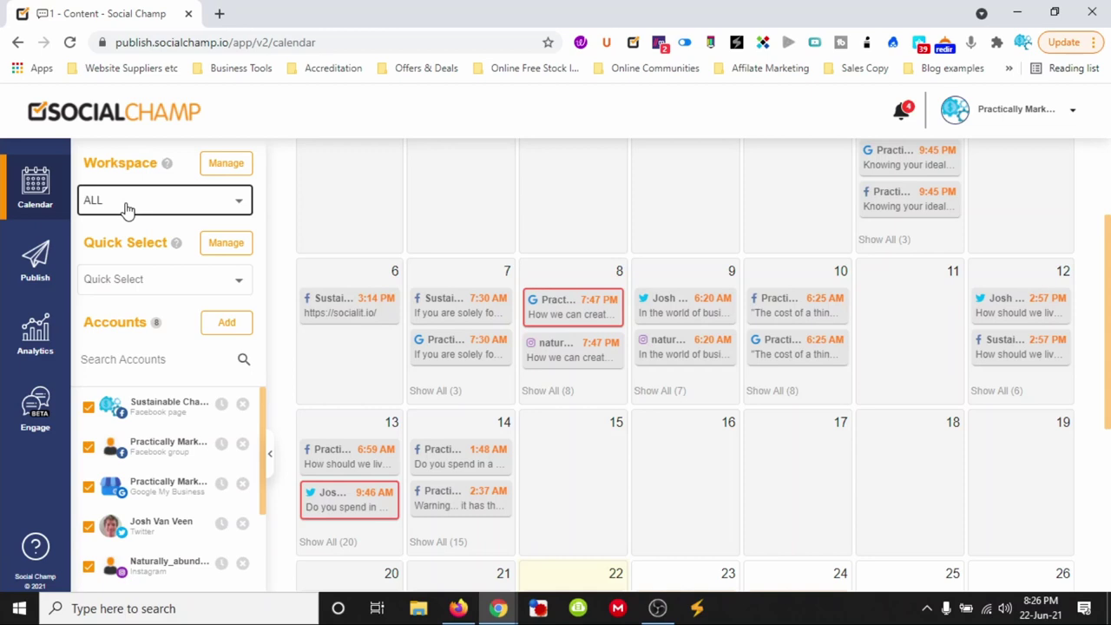
# Step: Turn on post repetition in the content composer and review the Facebook group's repeat times, time gap and auto-delete options
pyautogui.click(45, 274)
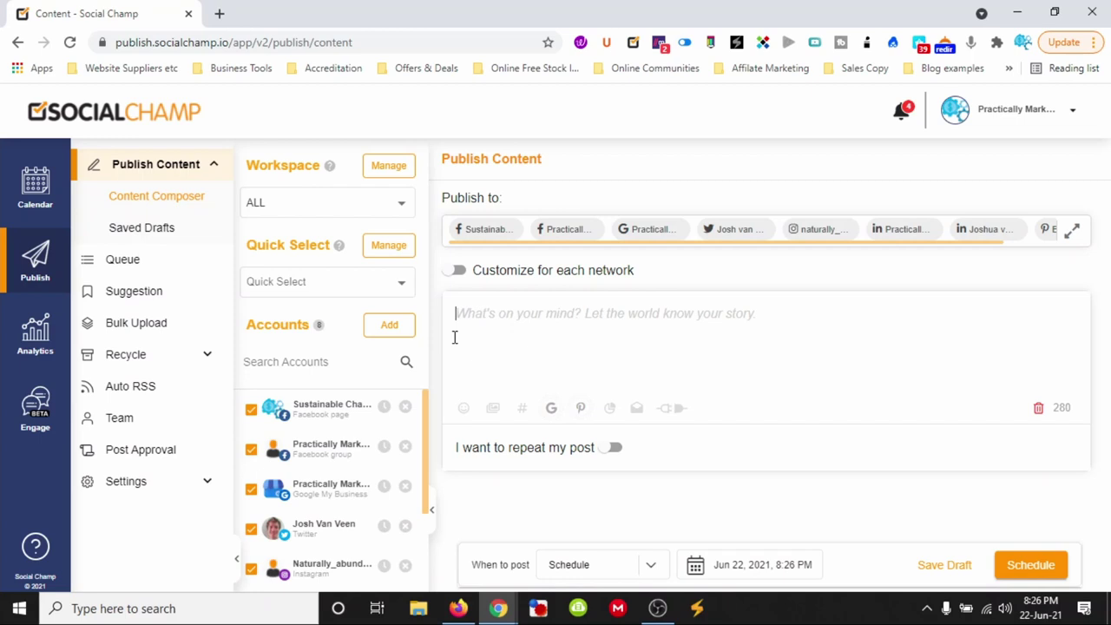
pyautogui.click(615, 448)
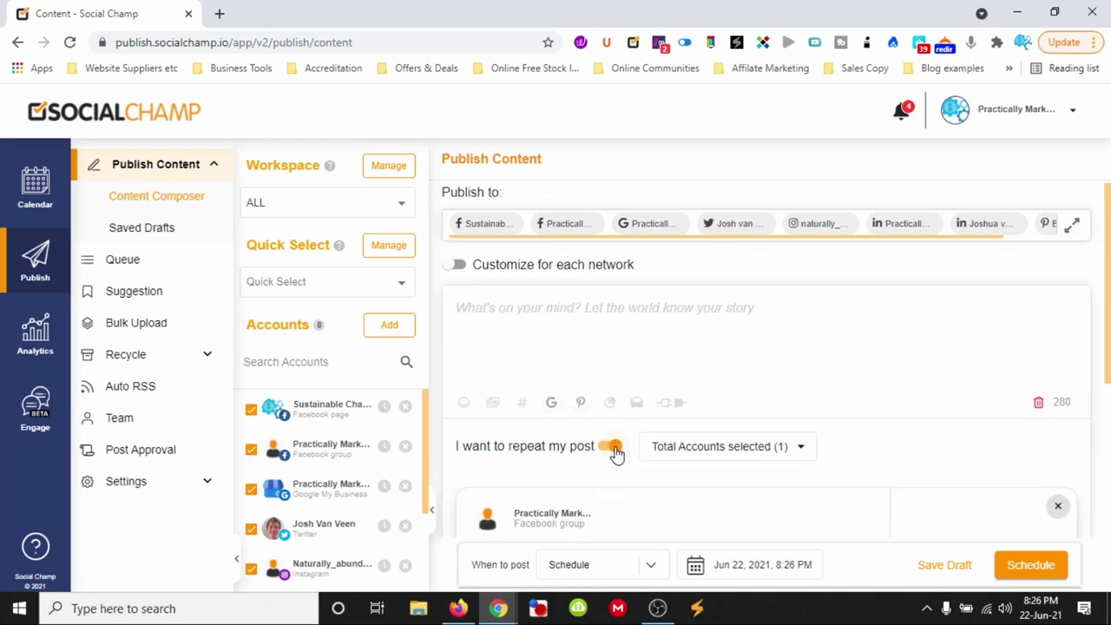
pyautogui.scroll(-1, 695, 386)
pyautogui.scroll(-2, 702, 429)
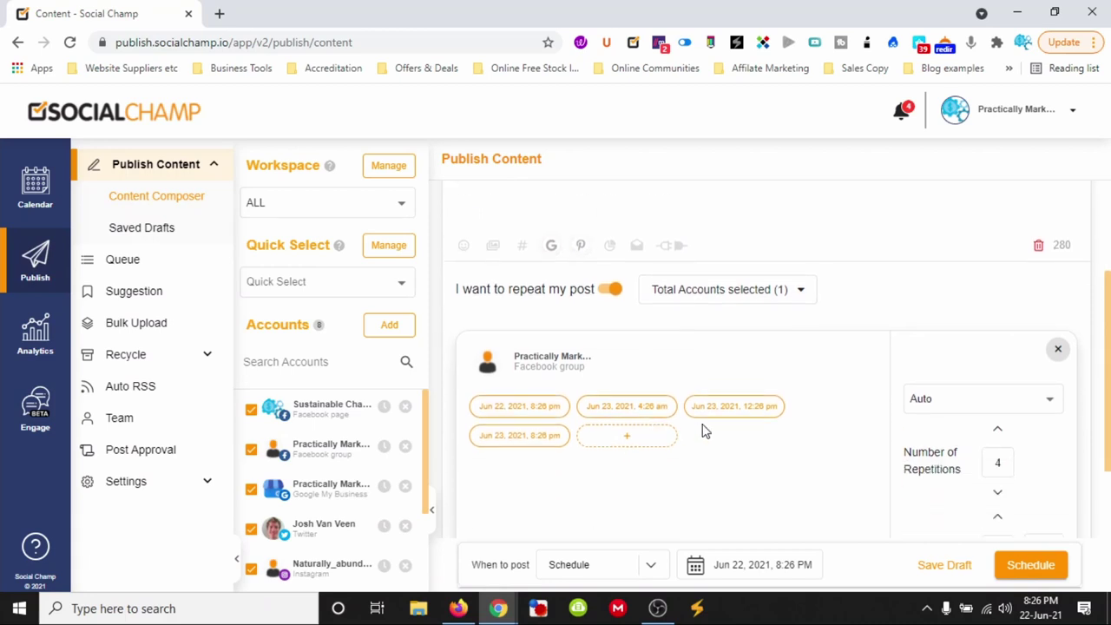
pyautogui.click(1003, 470)
pyautogui.scroll(-1, 782, 467)
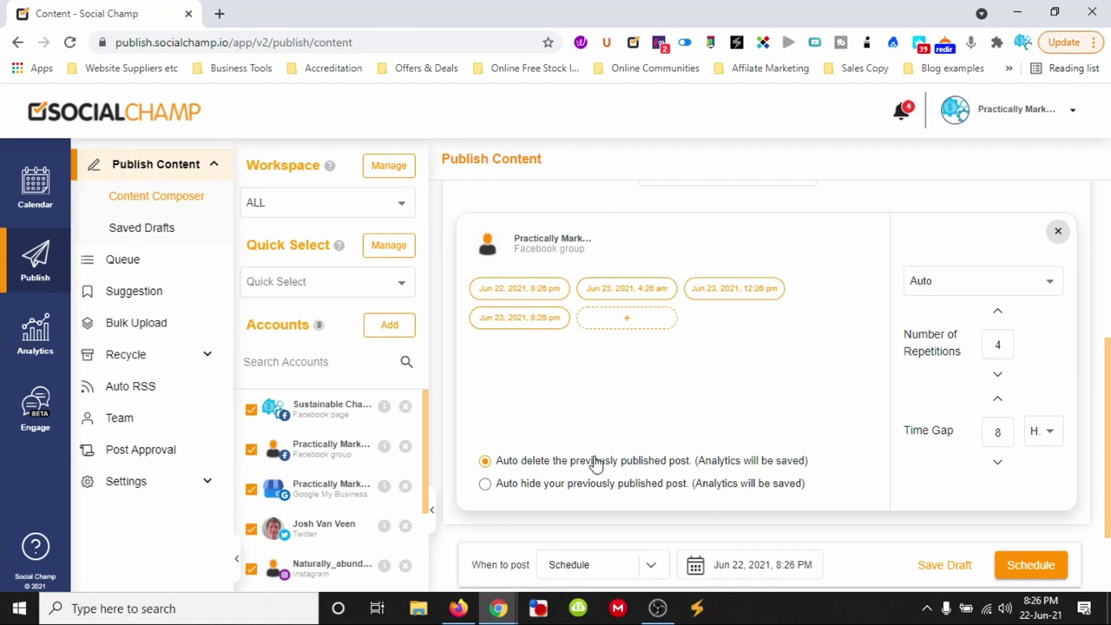
pyautogui.scroll(2, 580, 467)
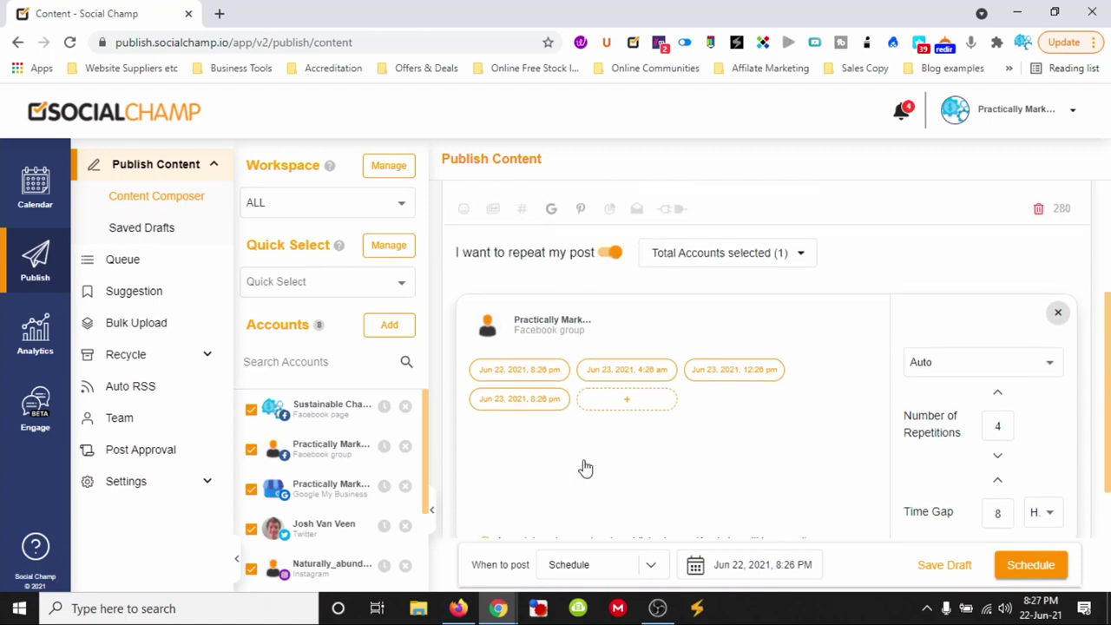
pyautogui.scroll(-2, 678, 469)
pyautogui.scroll(4, 702, 466)
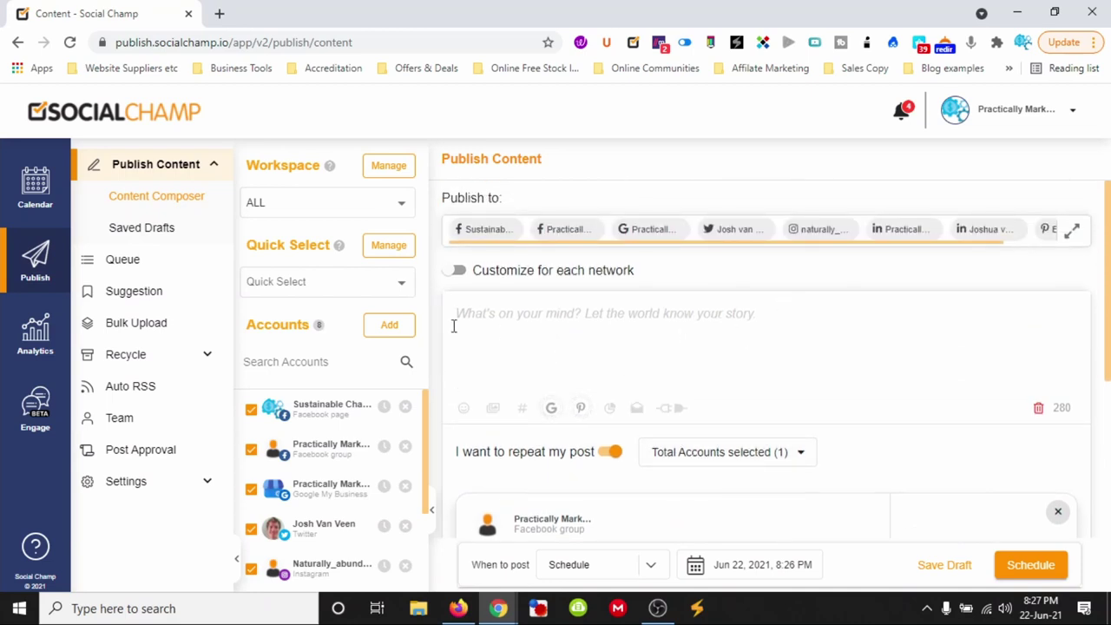
# Step: Look over the saved drafts and the queue of future posts for the Facebook page
pyautogui.click(157, 235)
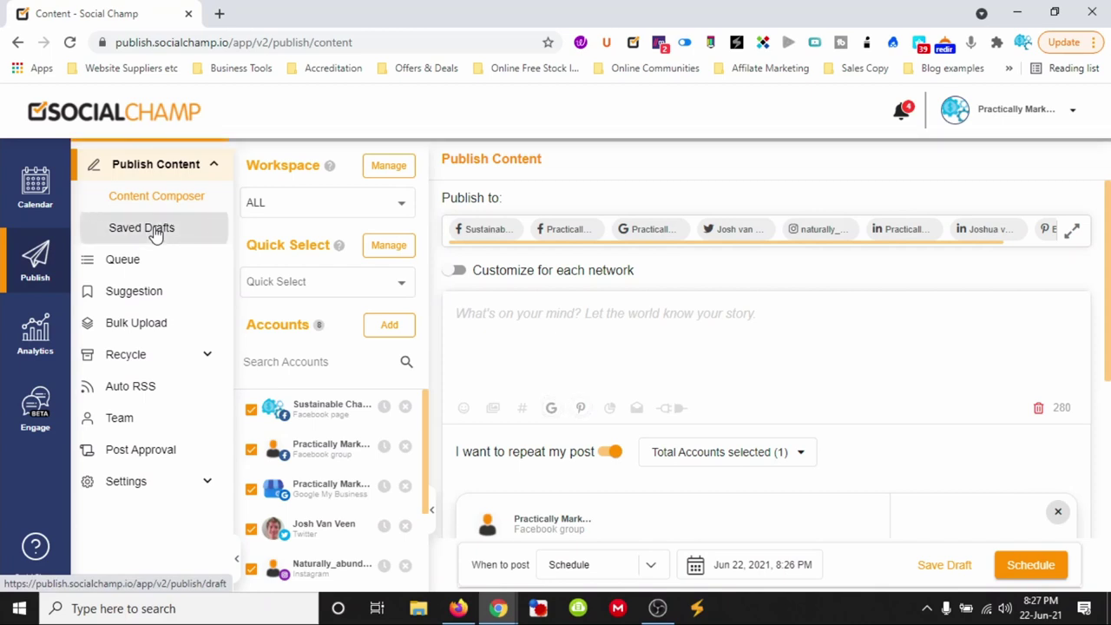
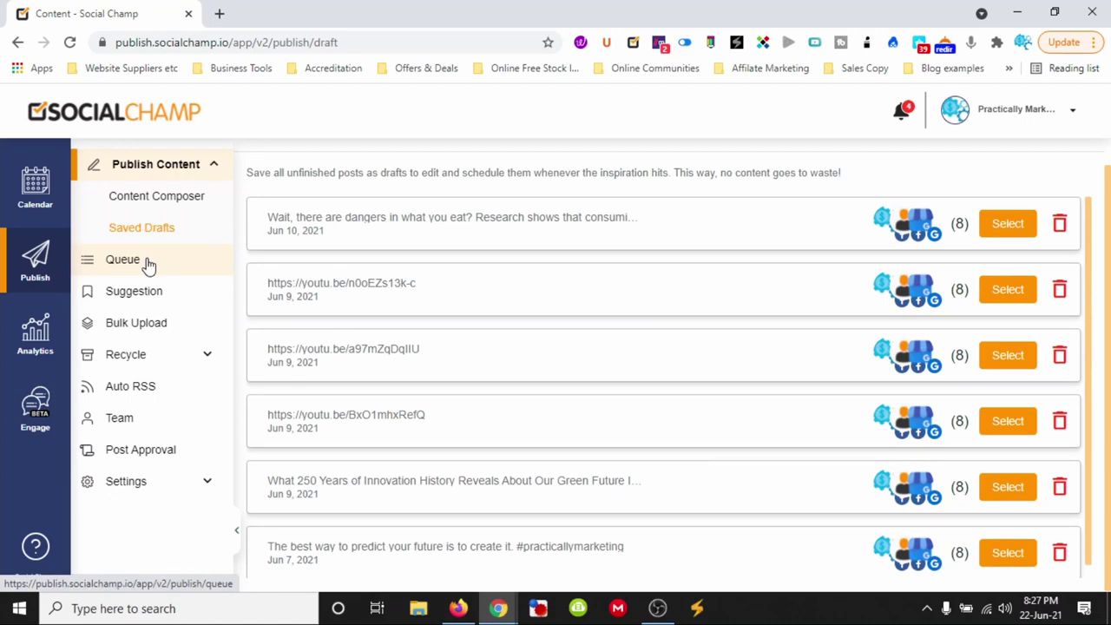
pyautogui.click(148, 265)
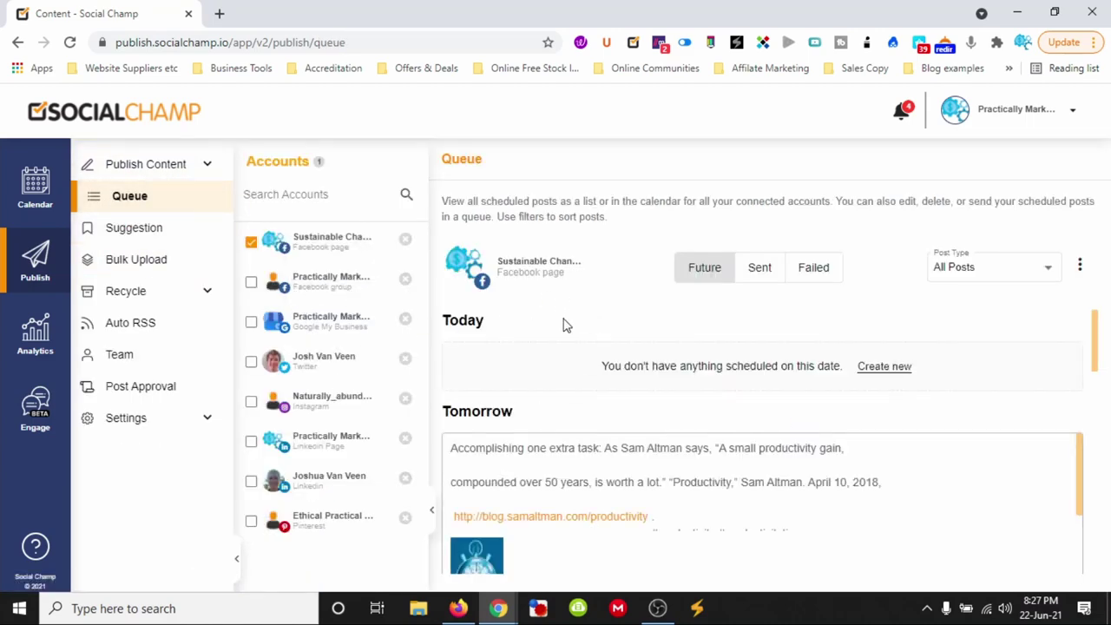
pyautogui.scroll(-5, 565, 330)
pyautogui.scroll(5, 565, 347)
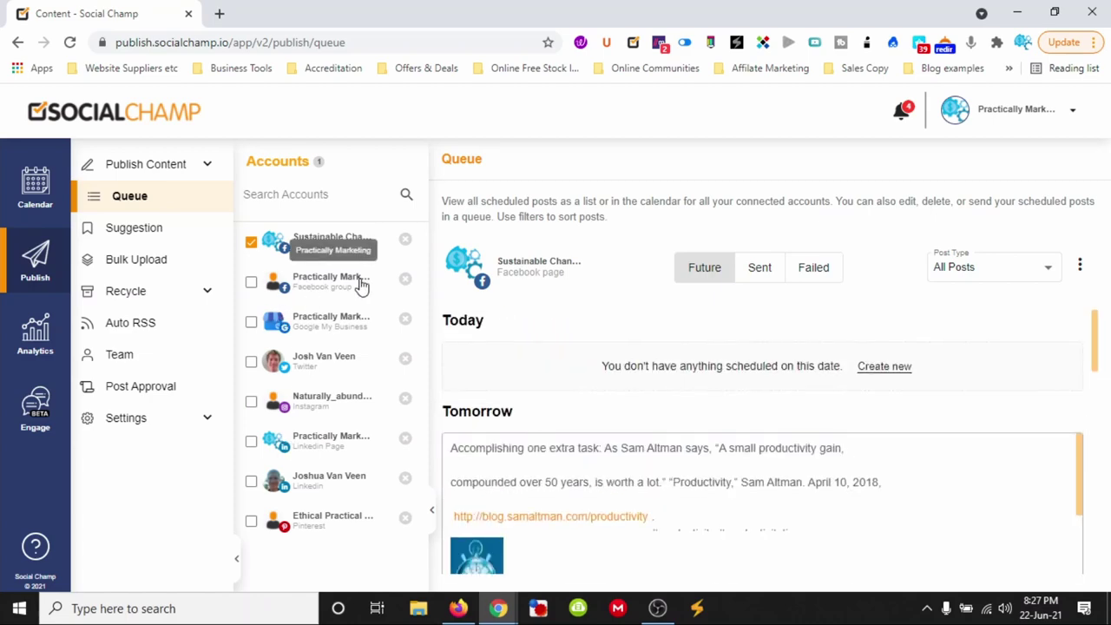
# Step: Look through the Bulk Upload, Recycle, Auto RSS and Team Management pages
pyautogui.click(128, 265)
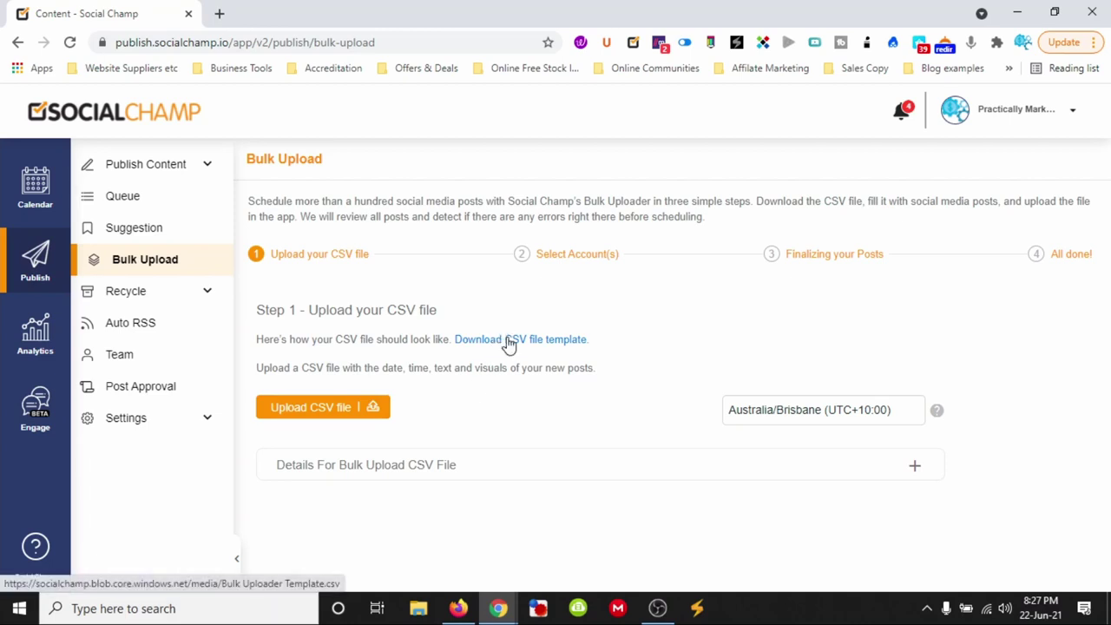
pyautogui.click(214, 295)
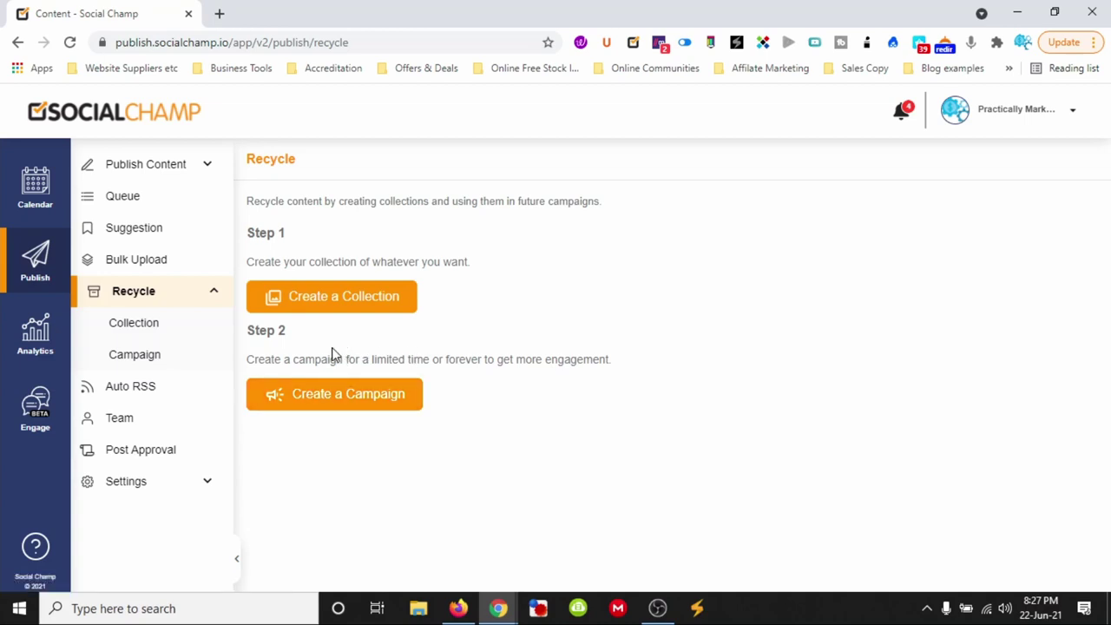
pyautogui.click(154, 392)
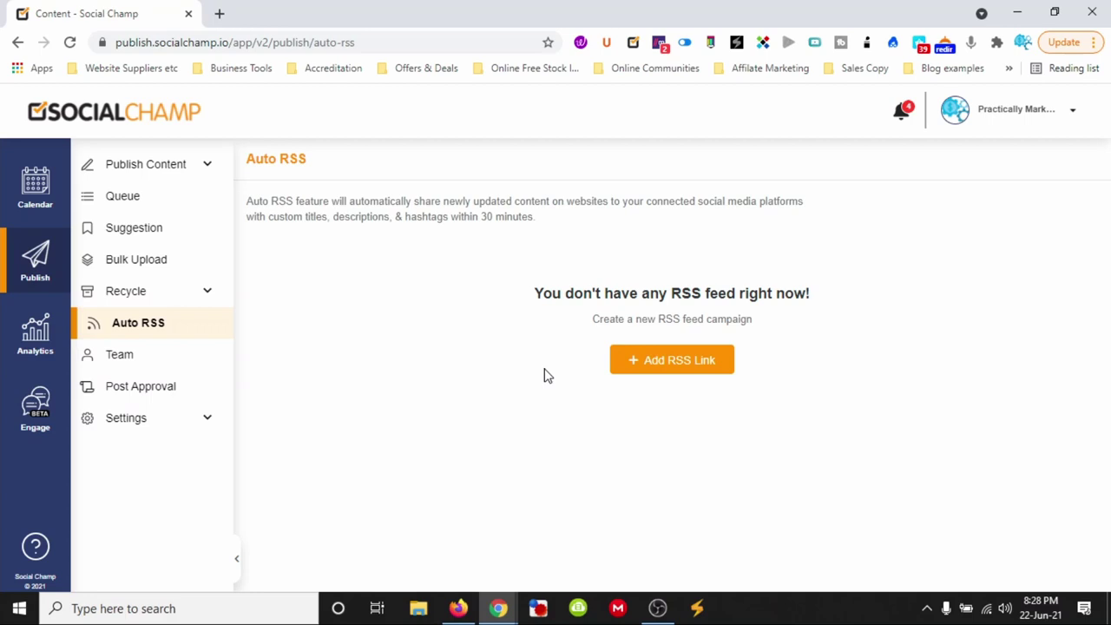
pyautogui.click(151, 355)
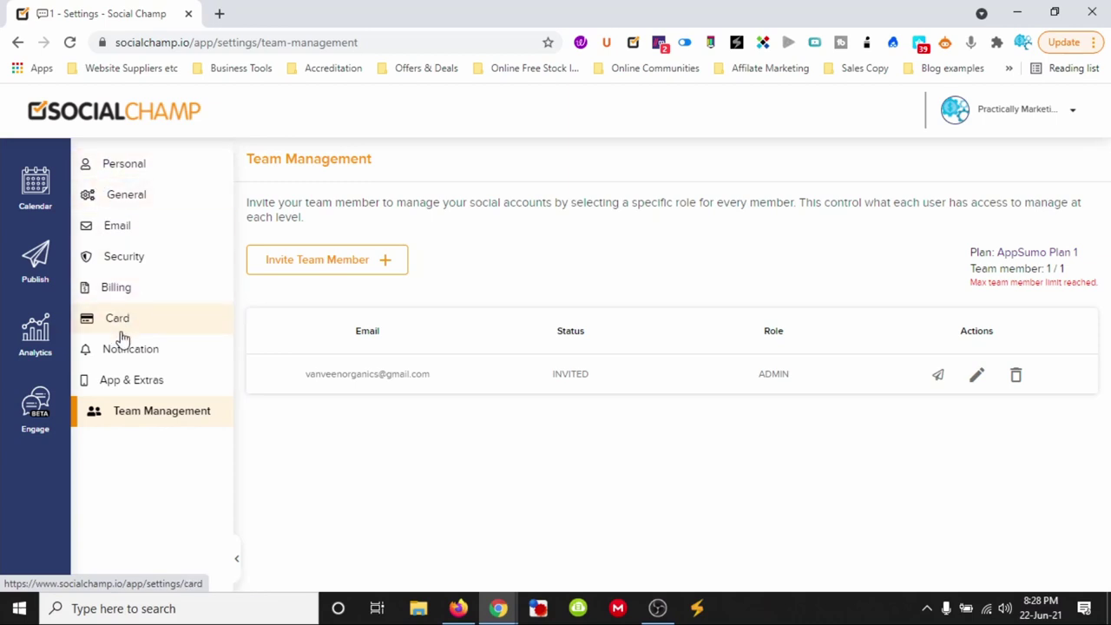
# Step: Review the Facebook page's analytics, including the overview metrics, engaged users chart and post overview
pyautogui.click(28, 344)
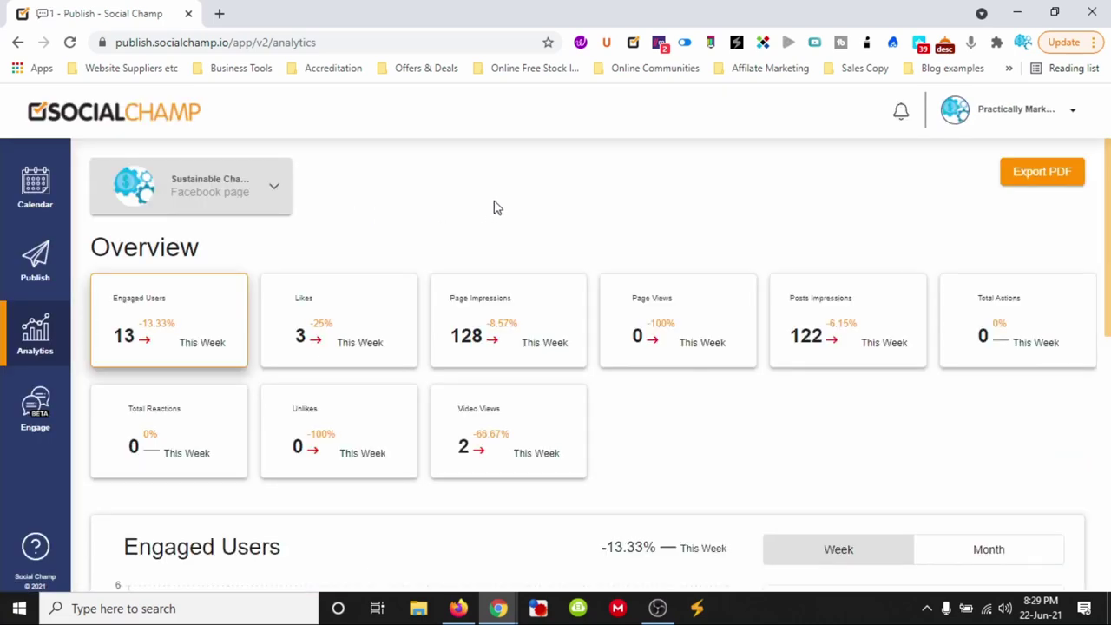
pyautogui.scroll(-5, 469, 224)
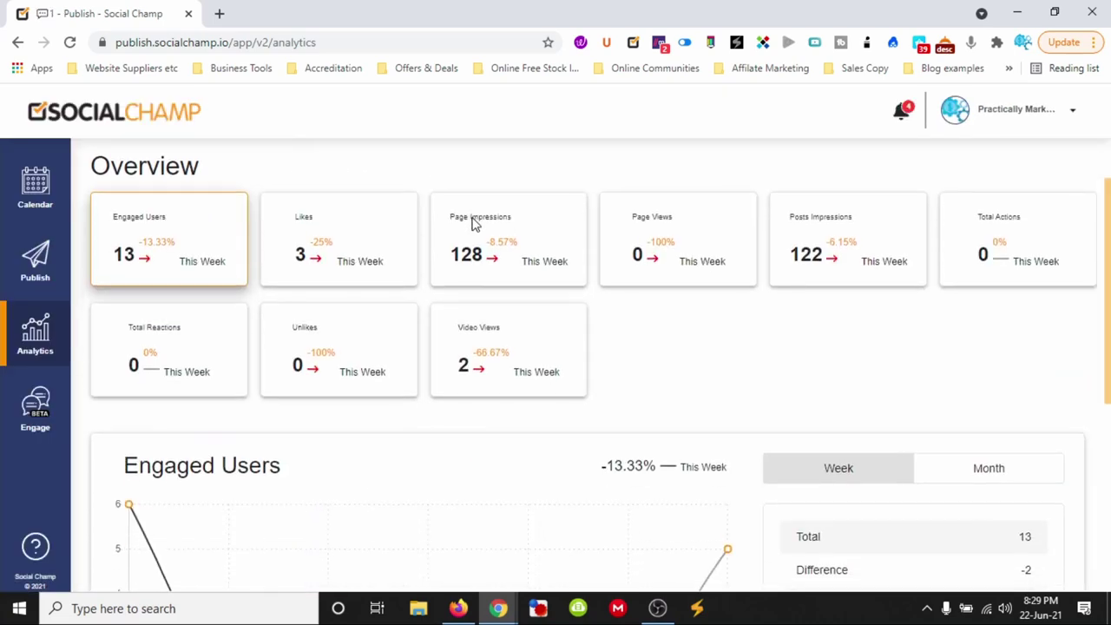
pyautogui.scroll(-3, 521, 290)
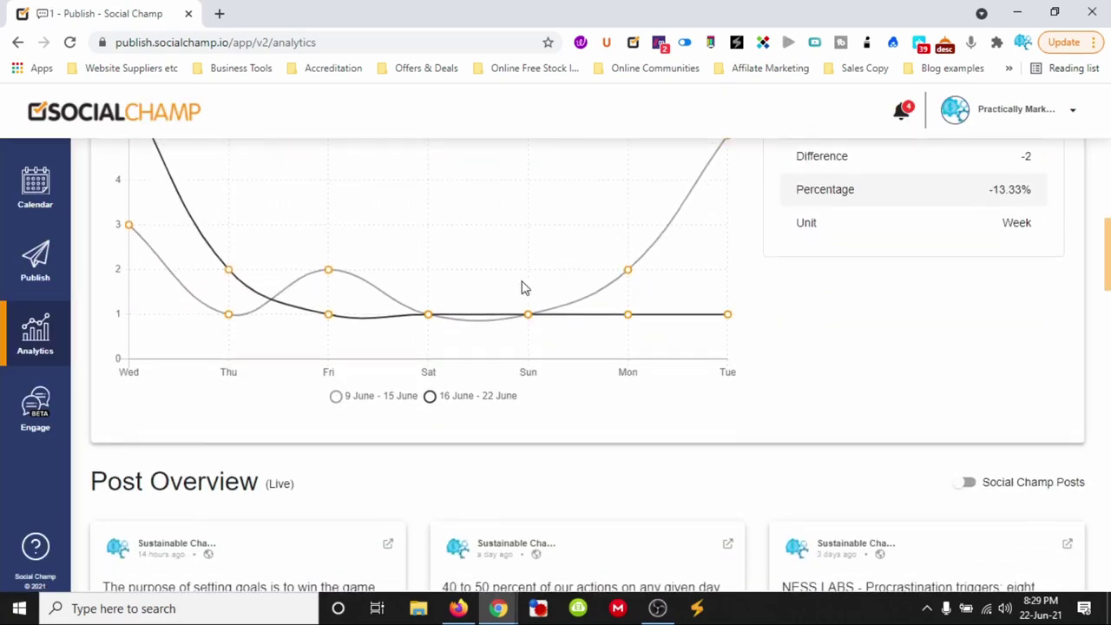
pyautogui.scroll(-6, 395, 245)
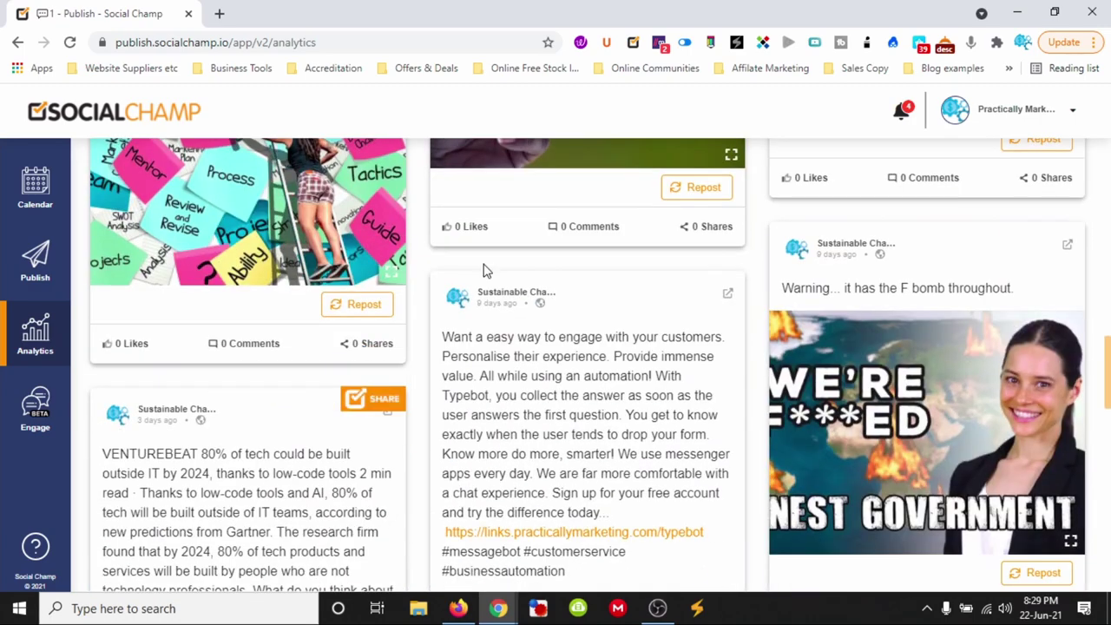
pyautogui.scroll(-12, 484, 270)
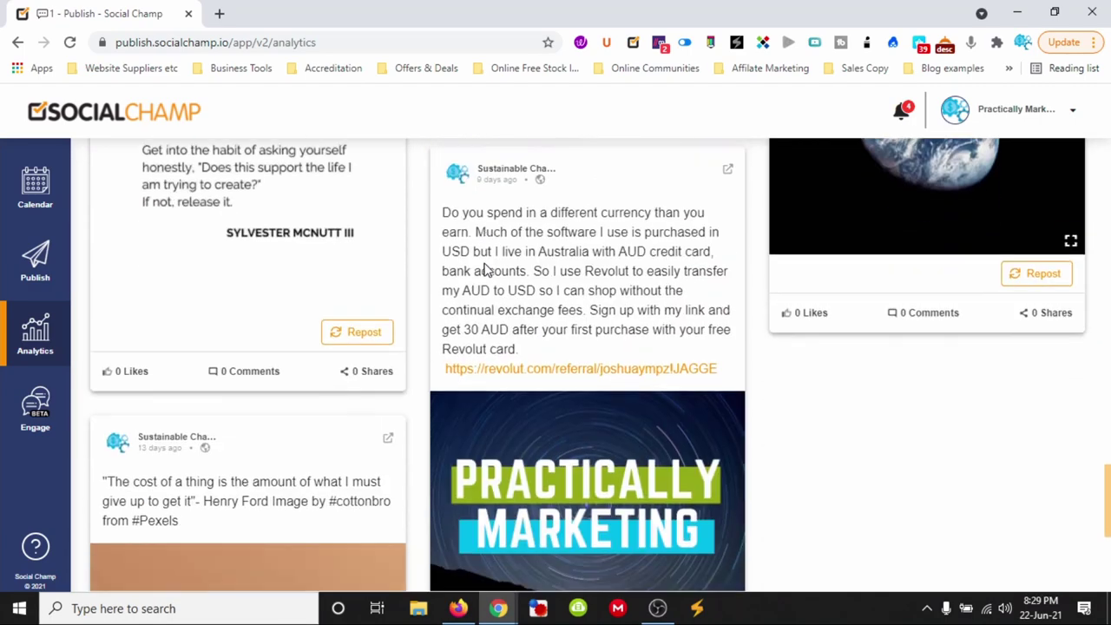
pyautogui.scroll(-10, 485, 269)
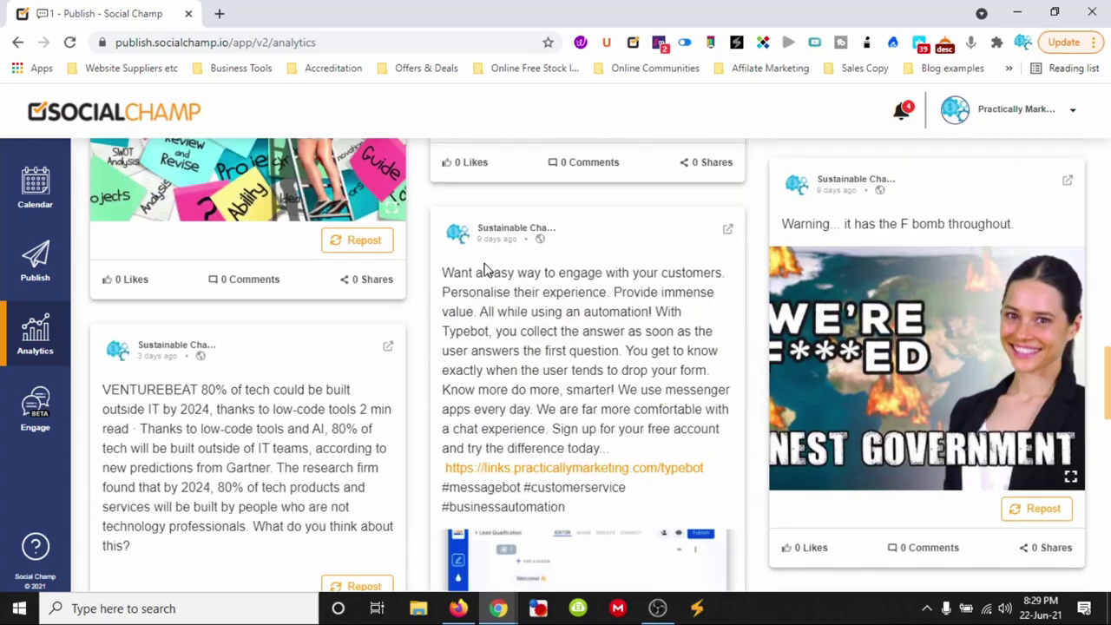
pyautogui.press('Home')
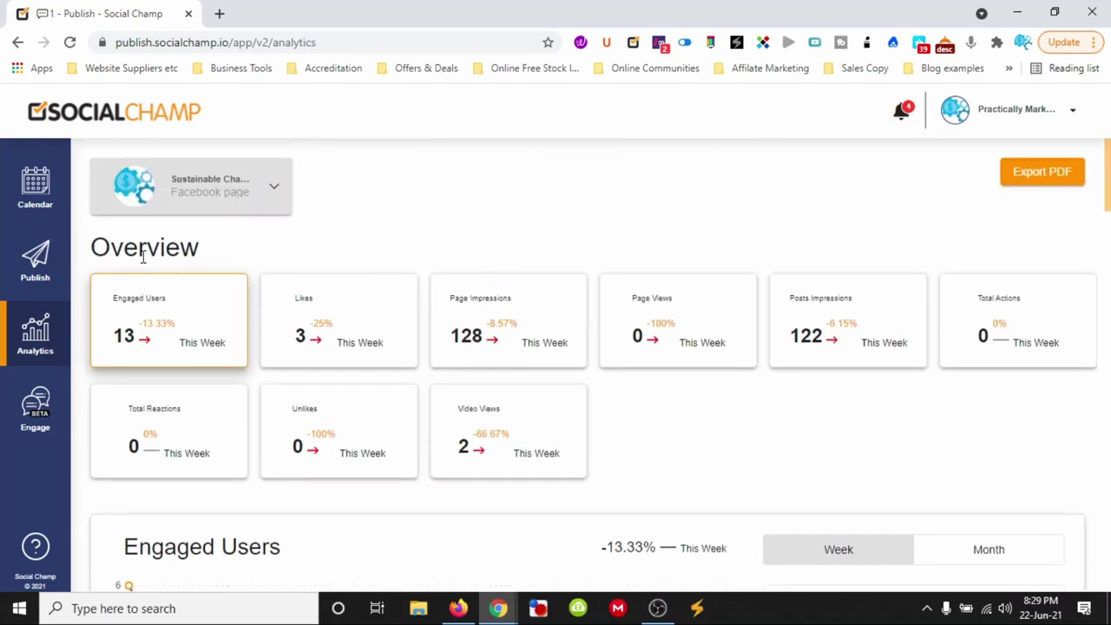
# Step: Check the read and unread conversations in the Engage inbox for the Sustainable Change Management Facebook profile
pyautogui.click(35, 412)
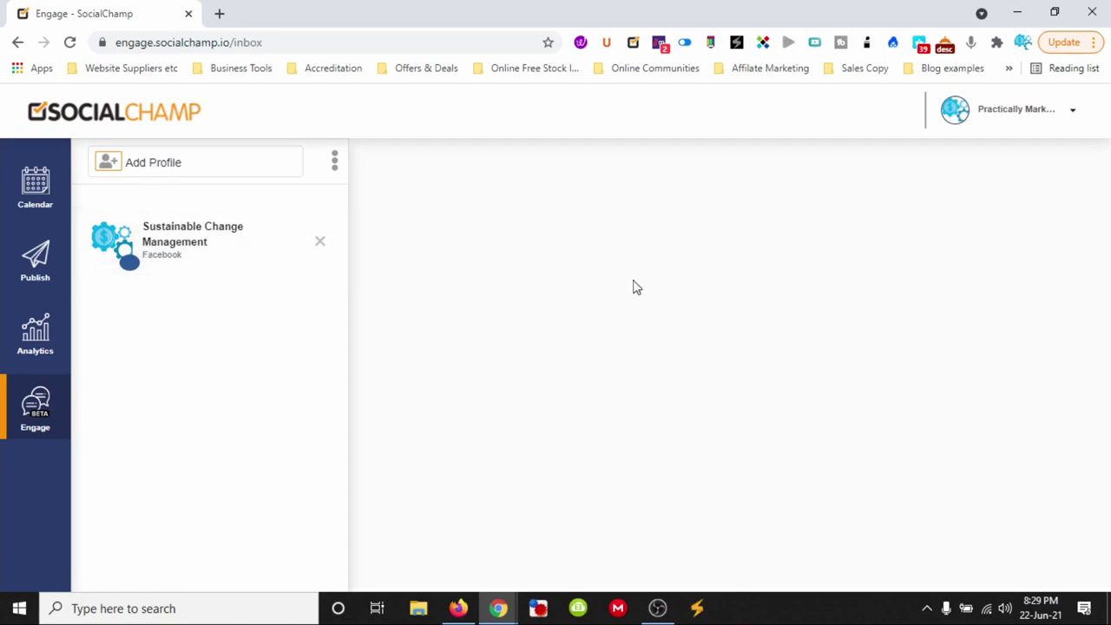
pyautogui.click(164, 240)
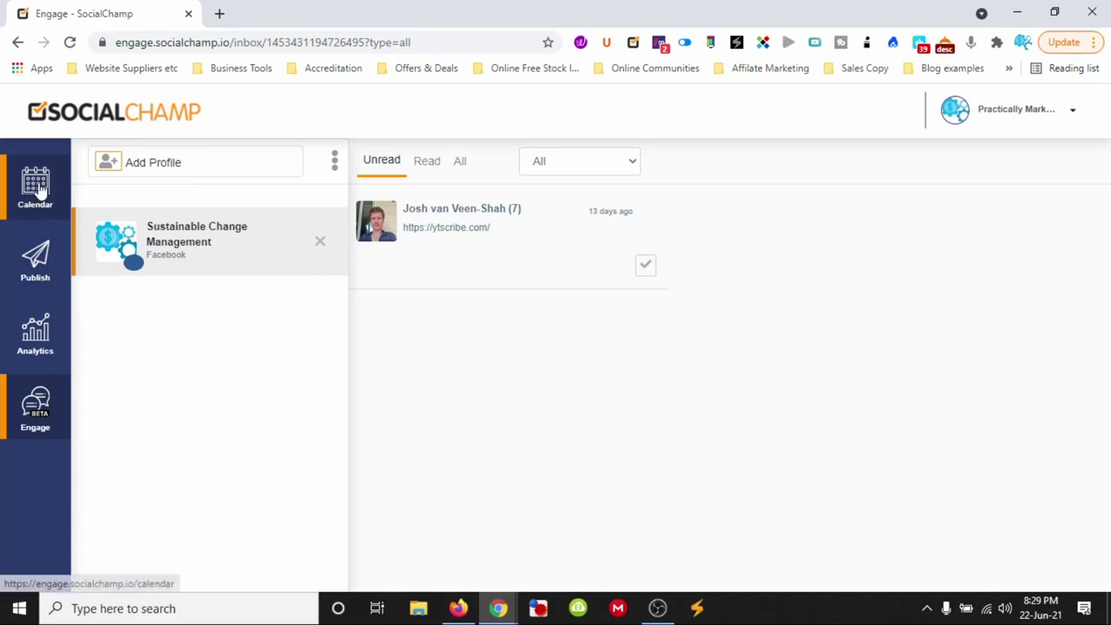
pyautogui.click(430, 165)
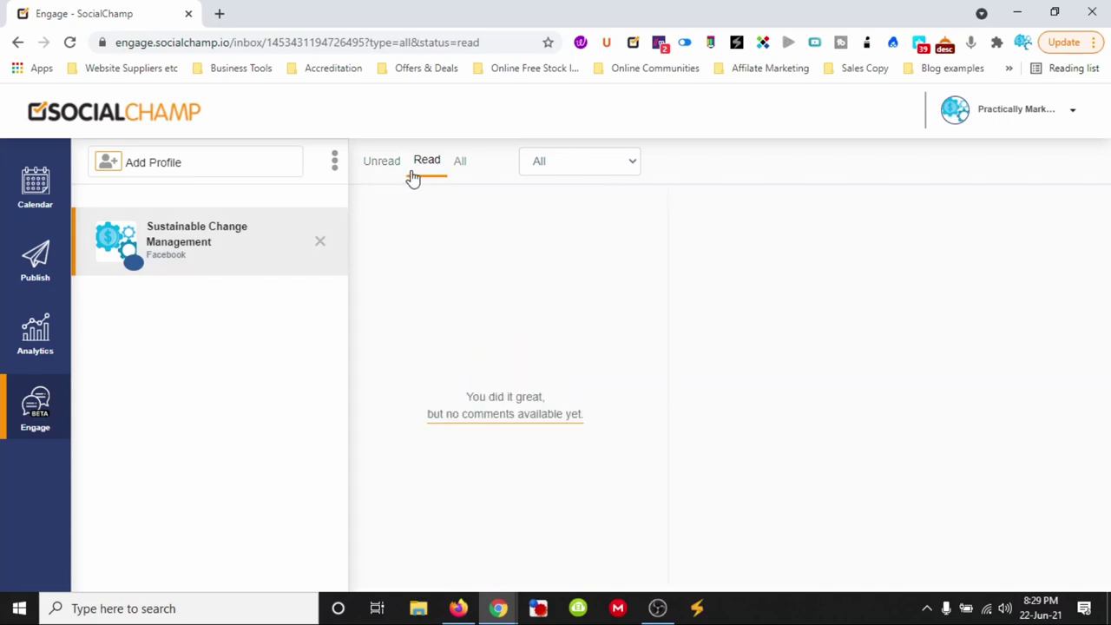
pyautogui.click(380, 163)
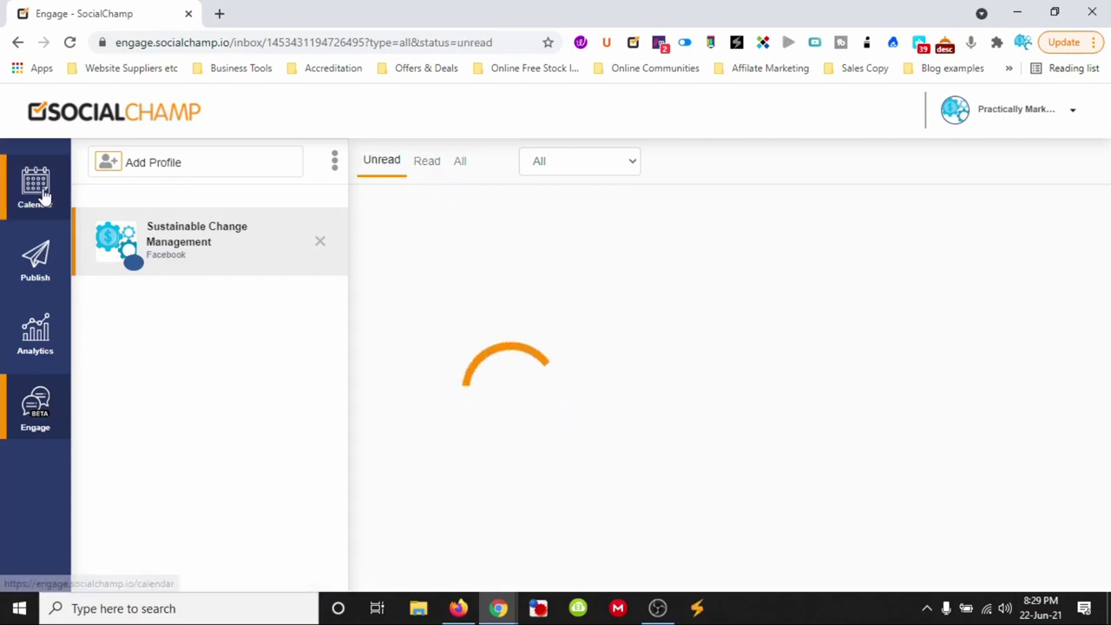
# Step: Revisit the calendar and the content composer, choosing the Practically Marketing quick selection and the ALL workspace for publishing
pyautogui.click(40, 192)
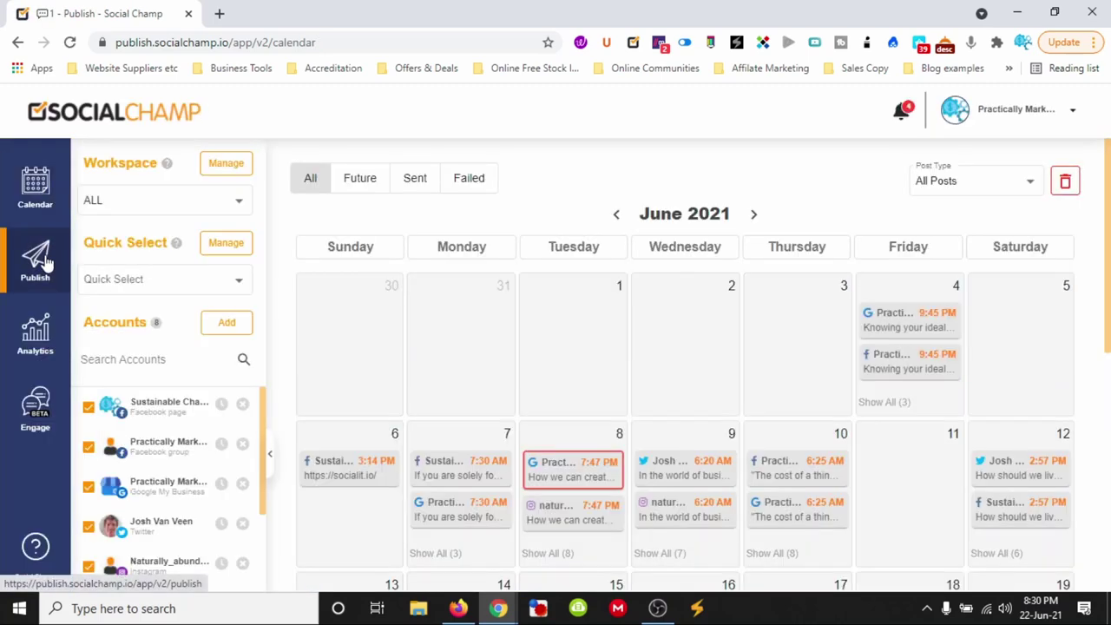
pyautogui.click(43, 260)
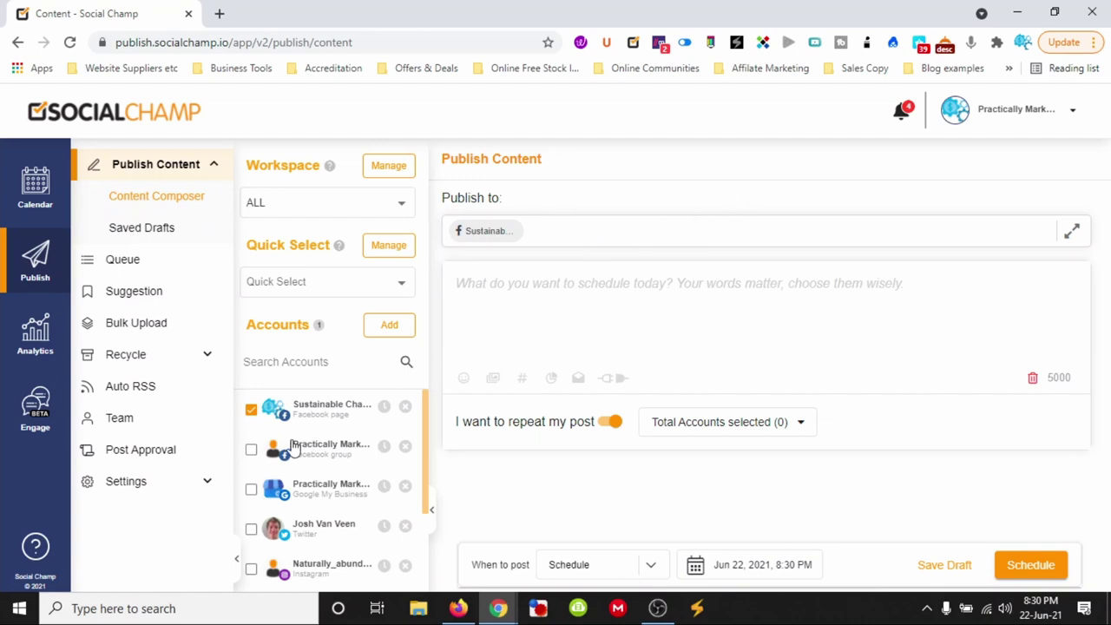
pyautogui.click(320, 287)
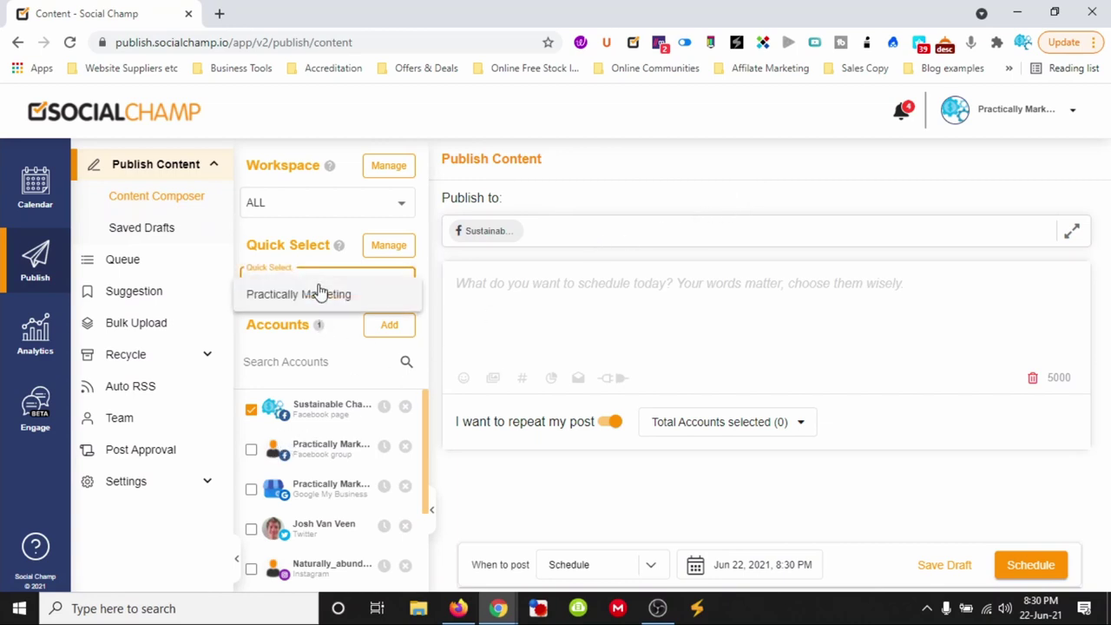
pyautogui.click(321, 296)
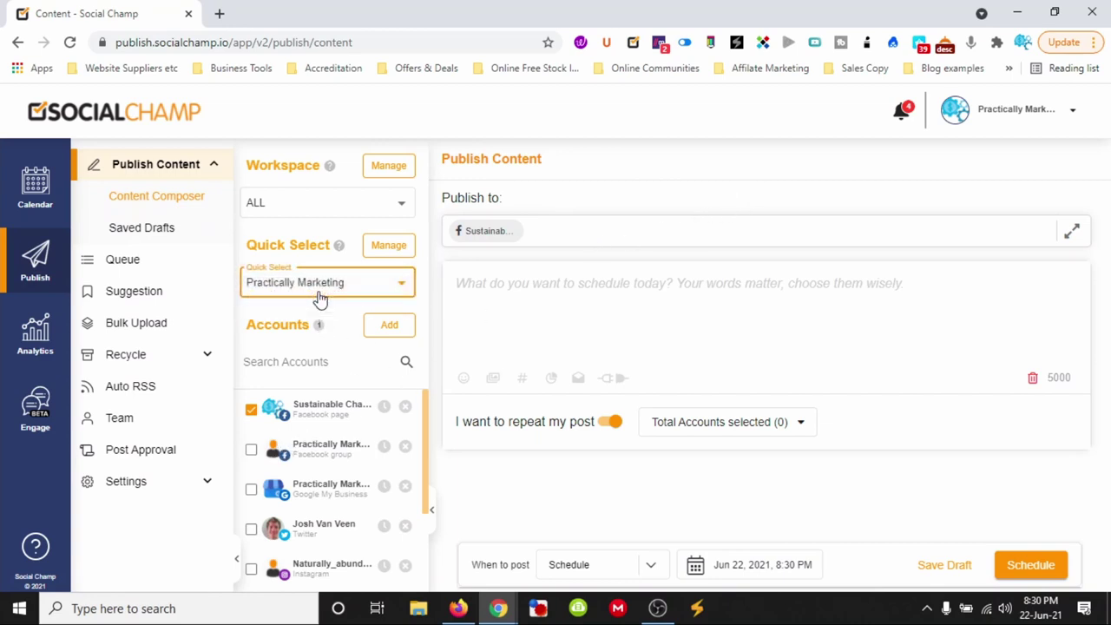
pyautogui.click(366, 365)
pyautogui.click(333, 209)
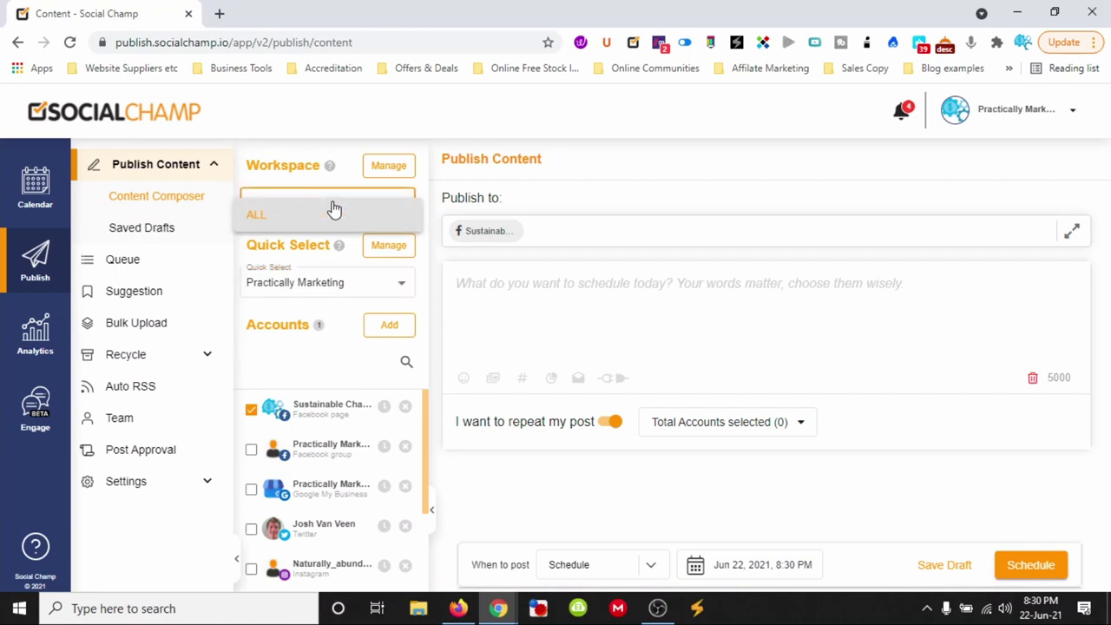
pyautogui.click(332, 212)
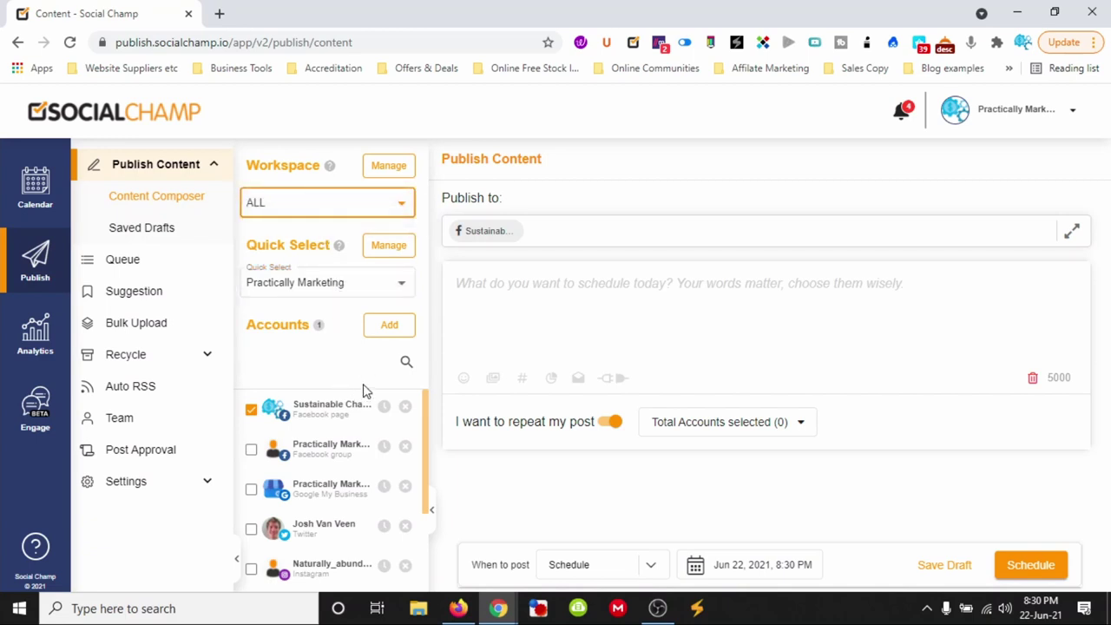
# Step: Select all the remaining social accounts, down to the Pinterest account, as publishing targets and turn off repeating the post
pyautogui.click(252, 450)
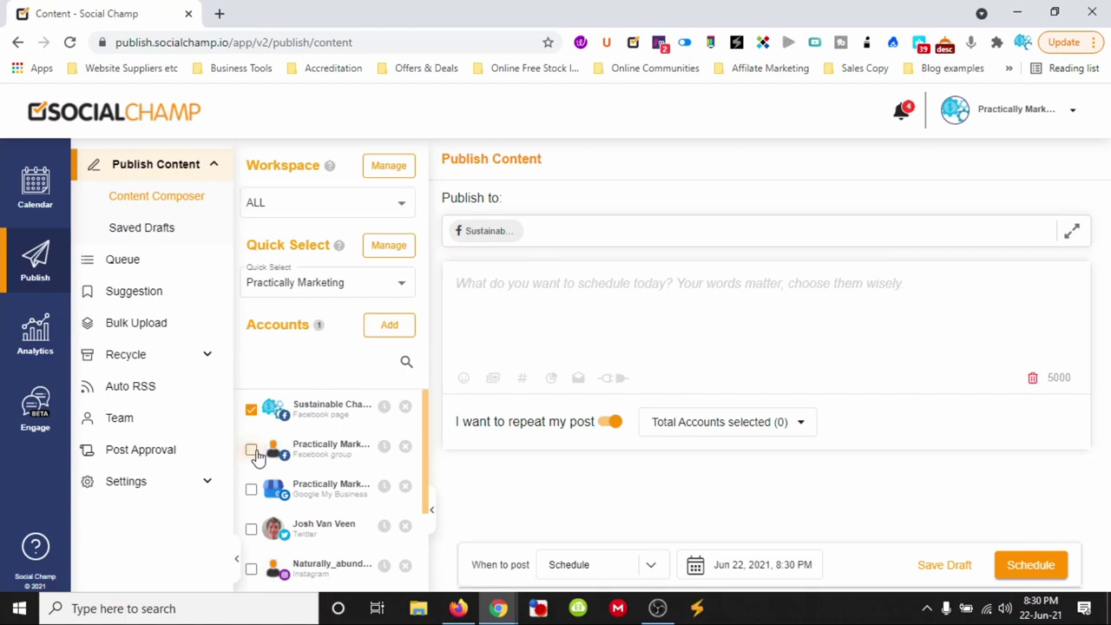
pyautogui.click(253, 492)
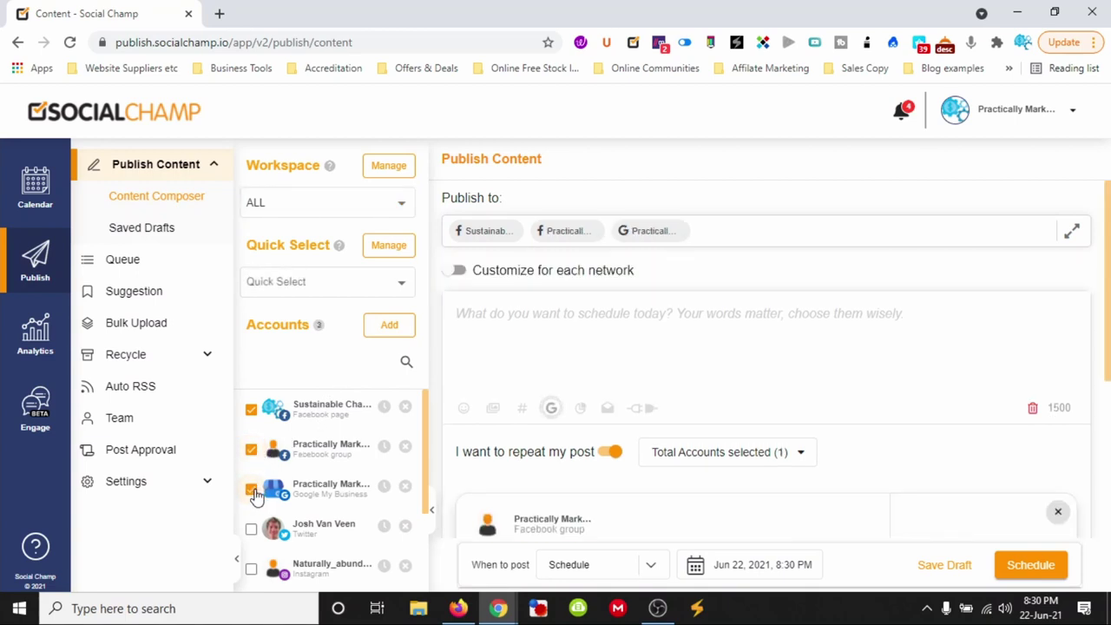
pyautogui.scroll(-1, 255, 494)
pyautogui.click(251, 447)
pyautogui.click(251, 487)
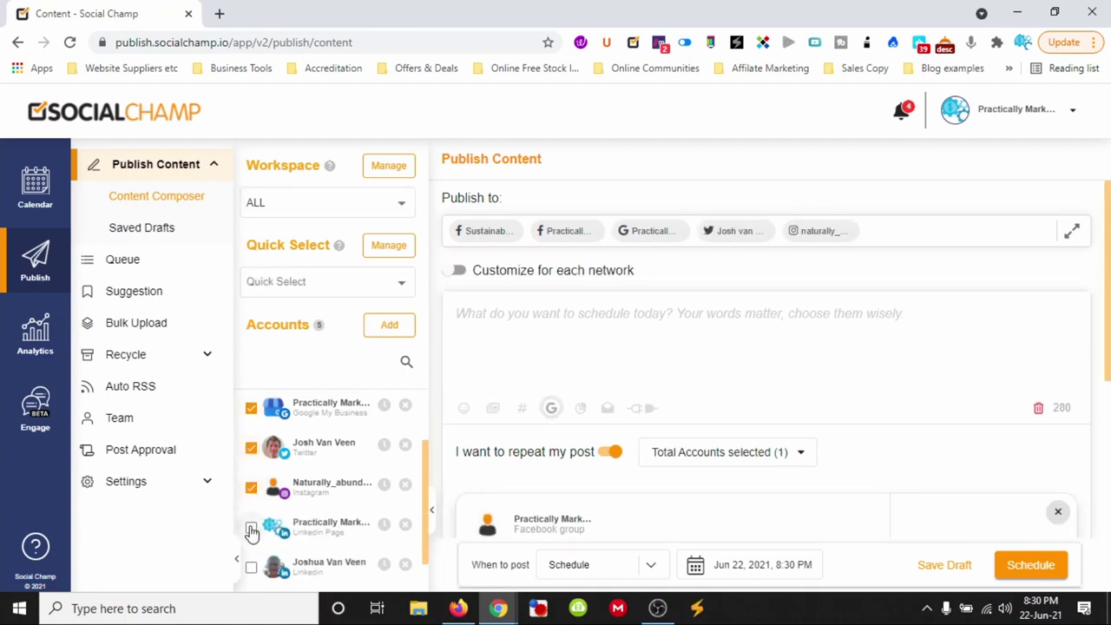
pyautogui.click(251, 528)
pyautogui.scroll(-1, 251, 529)
pyautogui.click(251, 528)
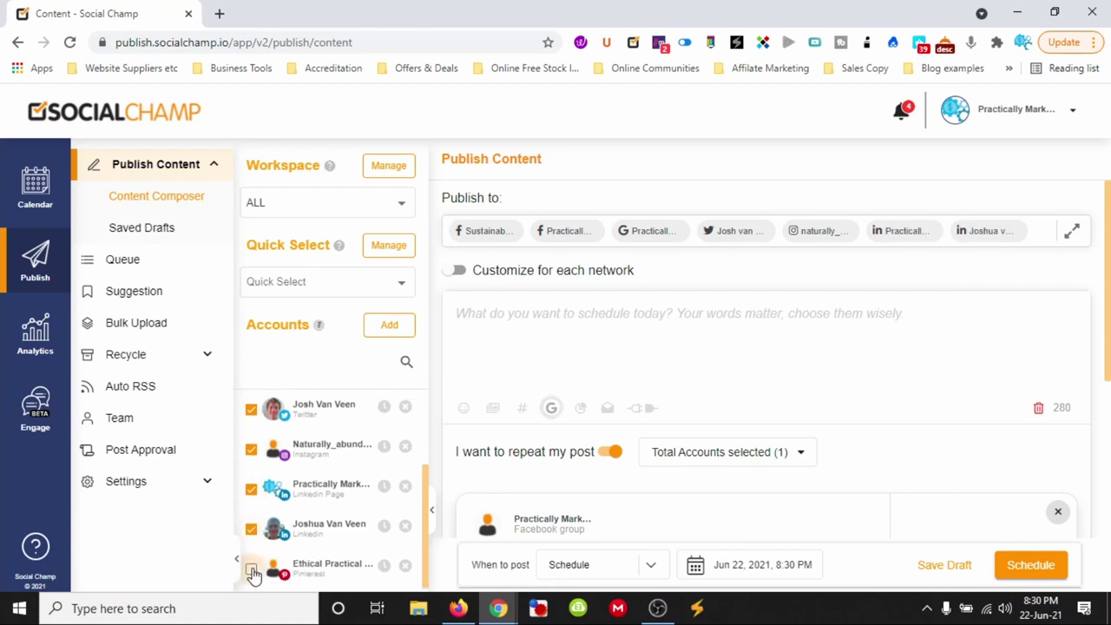
pyautogui.click(251, 570)
pyautogui.scroll(3, 333, 495)
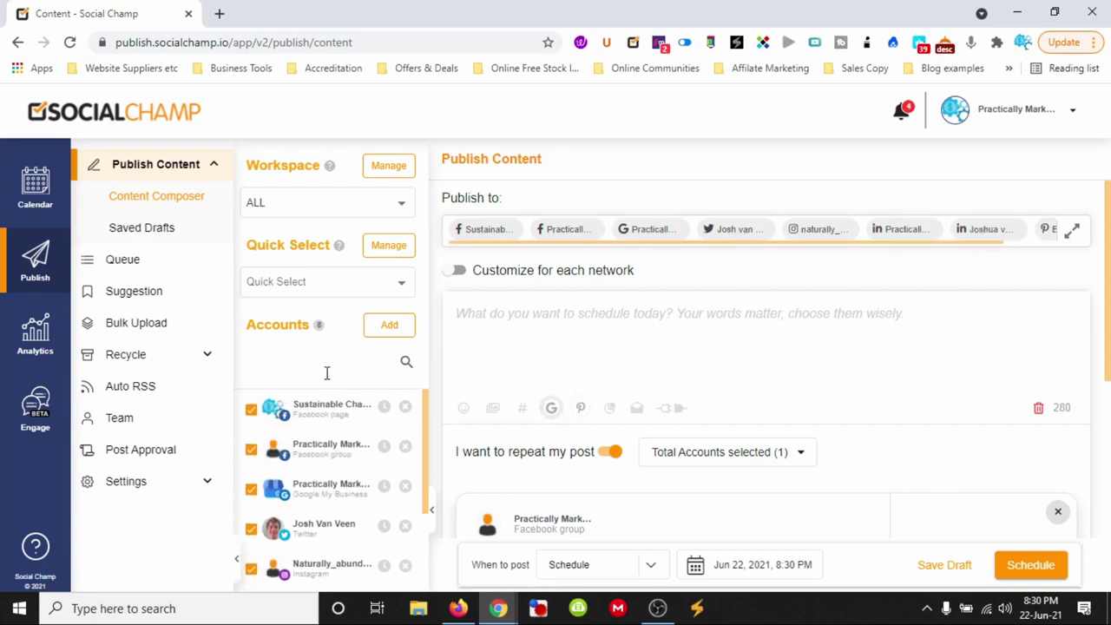
pyautogui.click(630, 389)
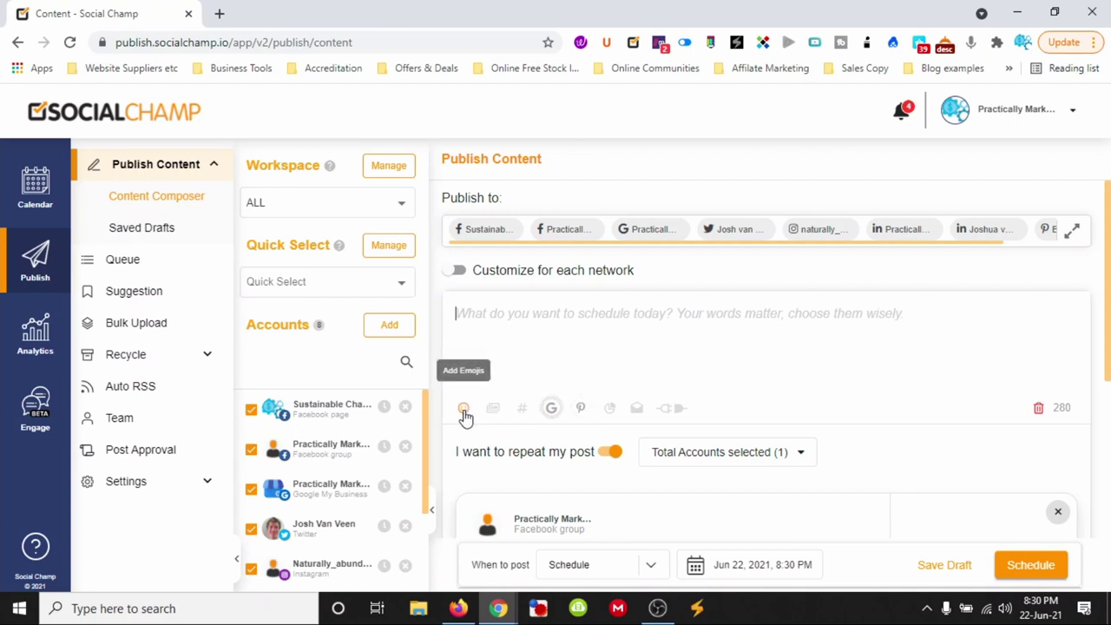
pyautogui.click(608, 451)
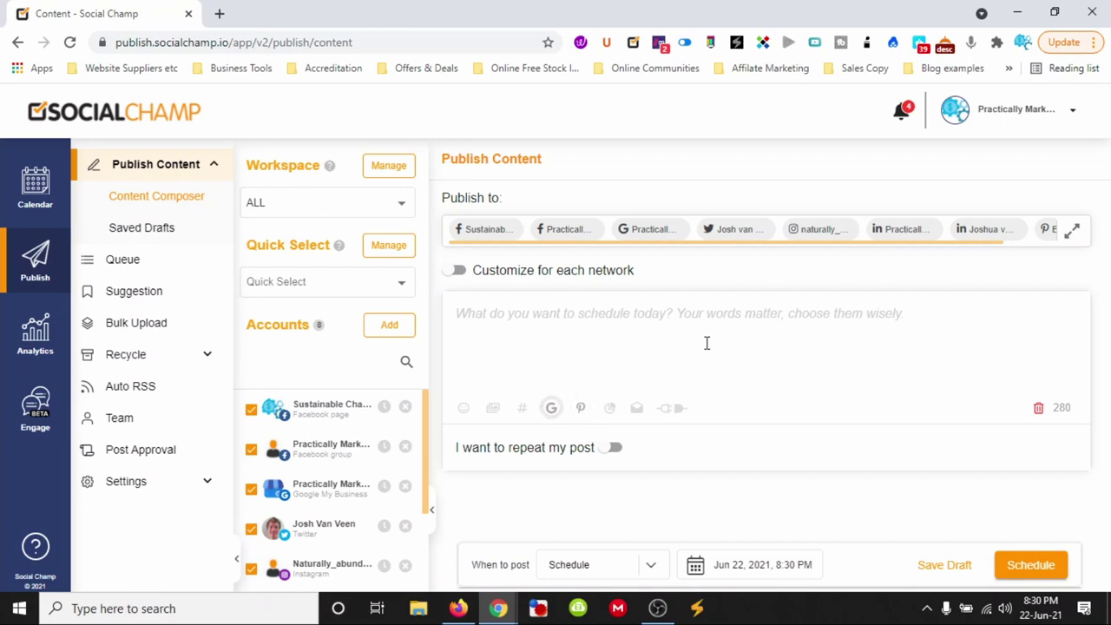
# Step: Search the content suggestions for the topic "automation" and browse the suggested stories
pyautogui.click(149, 291)
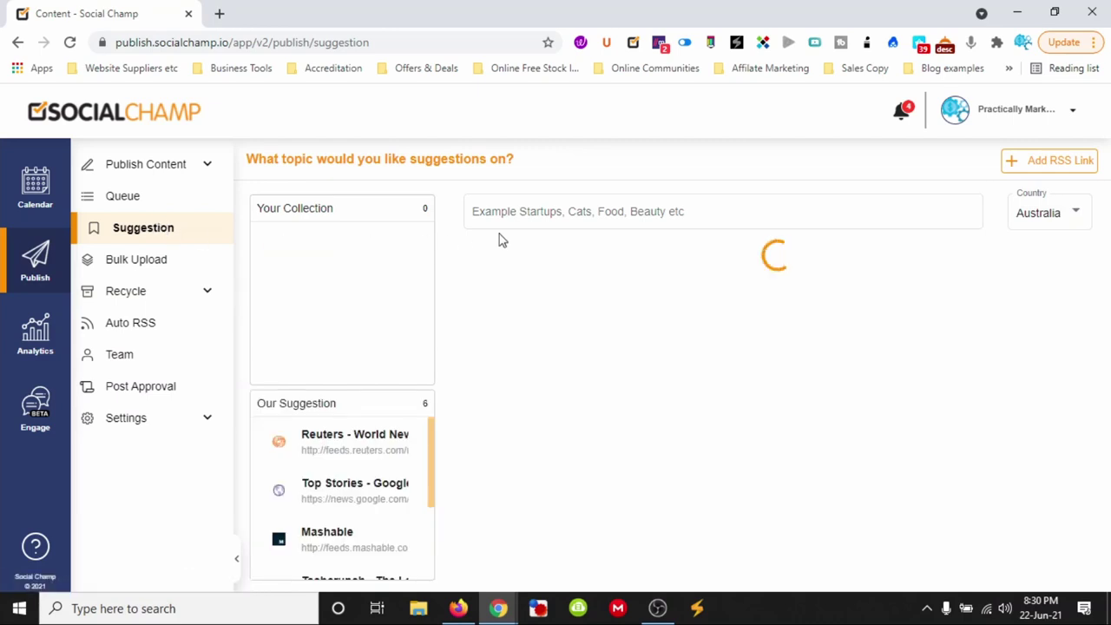
pyautogui.click(724, 209)
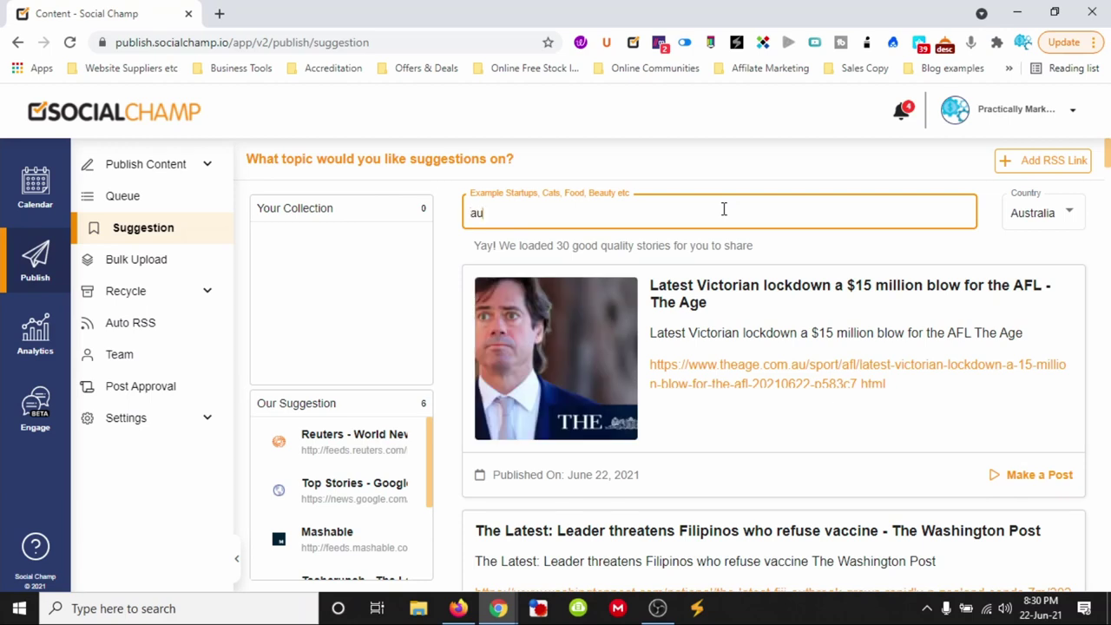
pyautogui.write('automation')
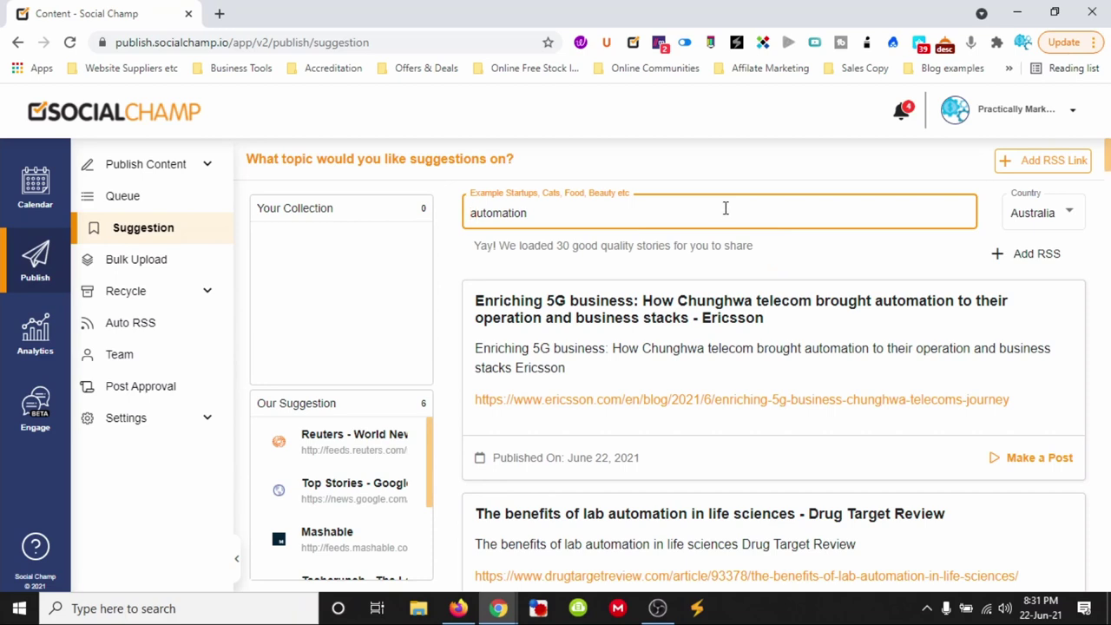
pyautogui.scroll(-1, 721, 235)
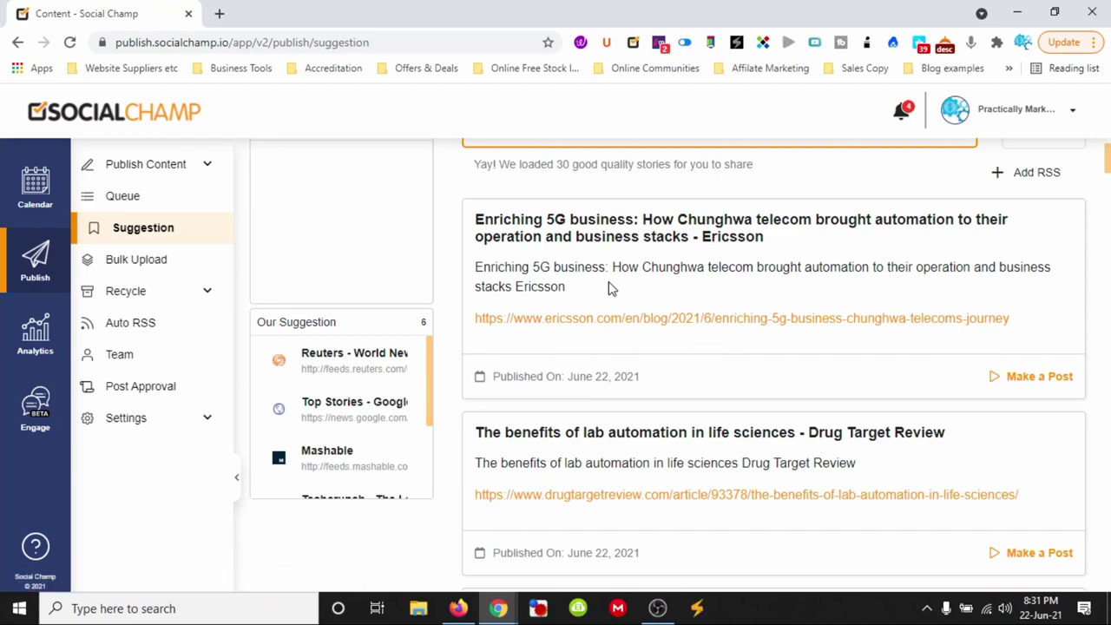
pyautogui.scroll(-2, 611, 288)
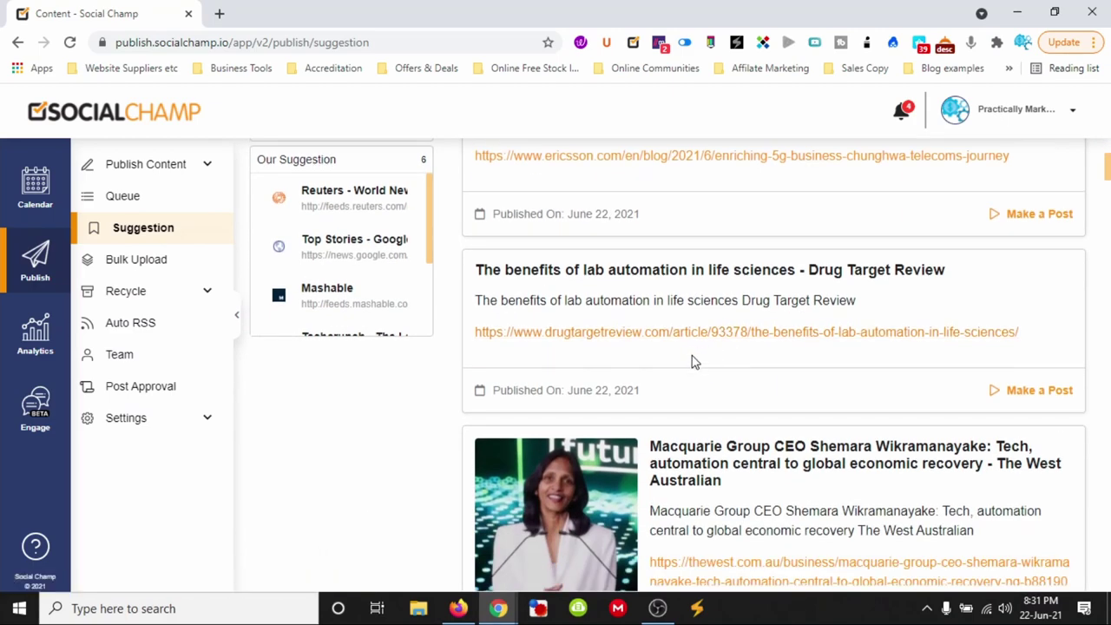
pyautogui.scroll(-2, 699, 362)
pyautogui.scroll(-1, 807, 366)
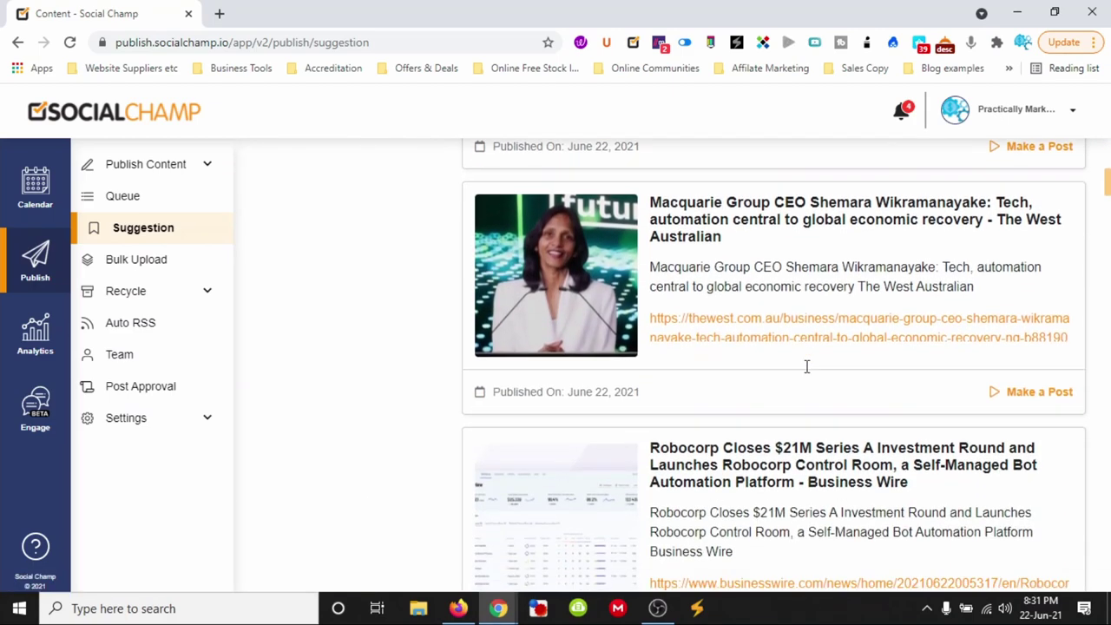
pyautogui.scroll(-2, 807, 367)
pyautogui.scroll(10, 802, 369)
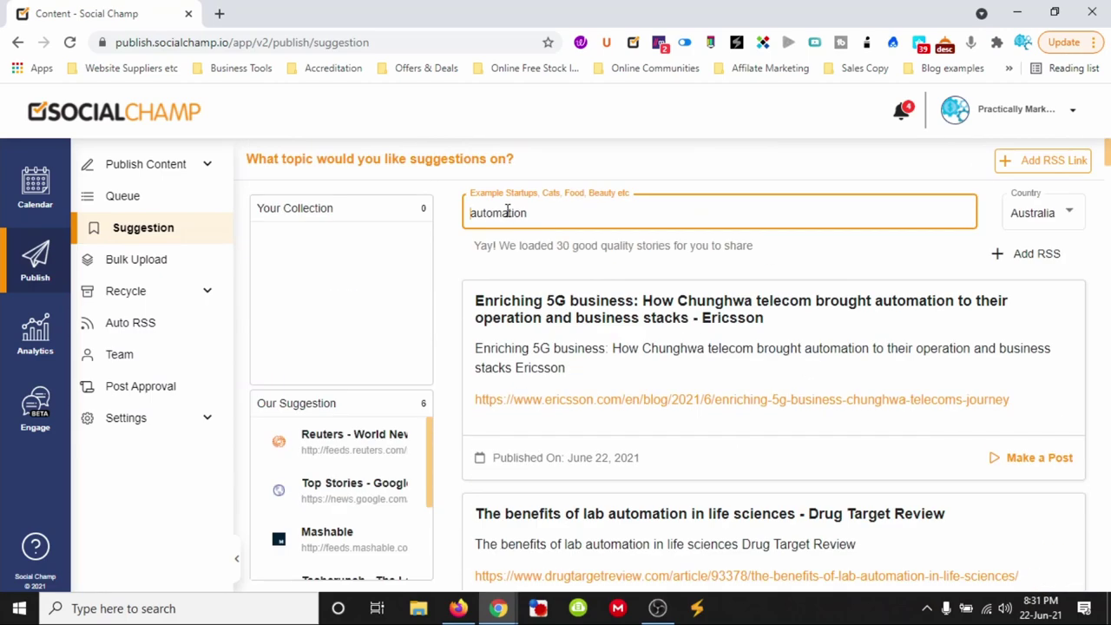
# Step: Refine the suggestion topic to "small business automation tools"
pyautogui.write('small busines')
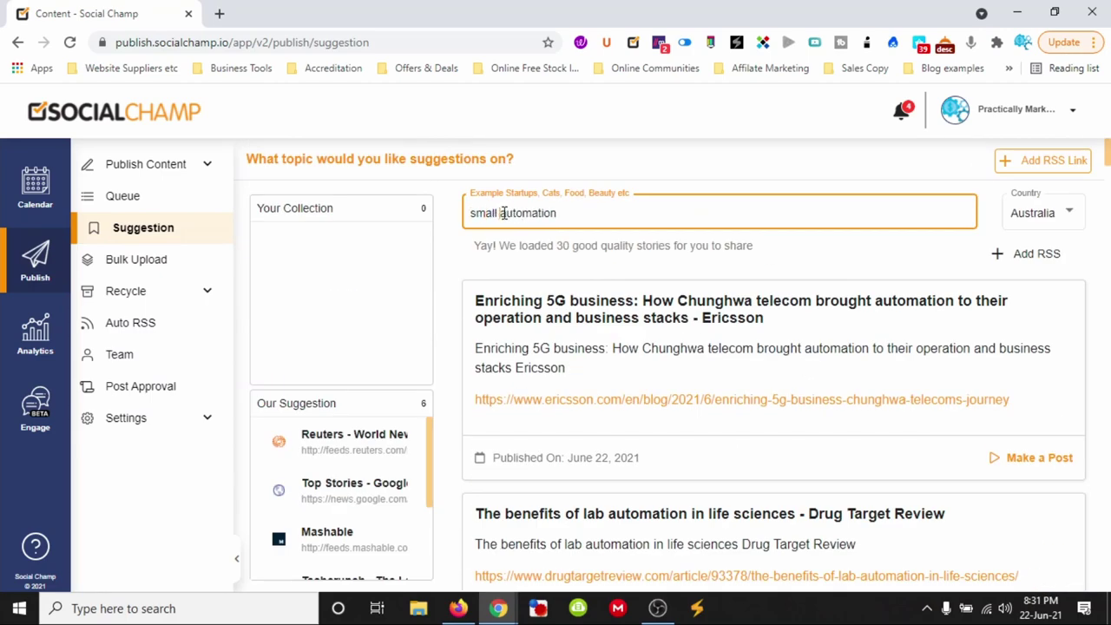
pyautogui.write('s')
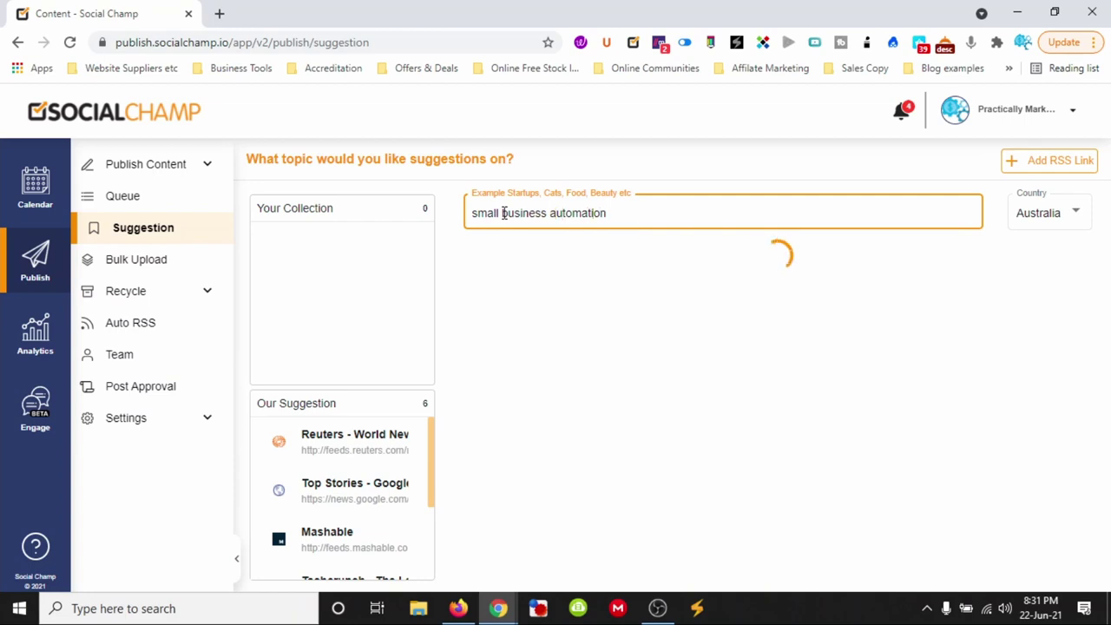
pyautogui.press('End')
pyautogui.write('tools')
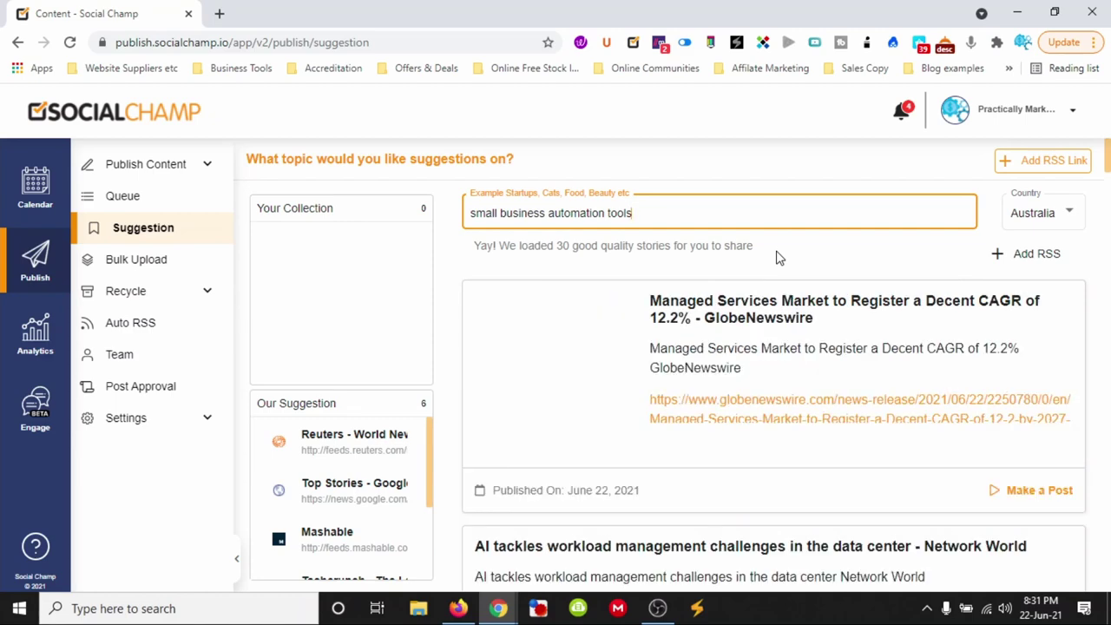
# Step: Browse the suggested stories and start a post from the EU-Startups article "12 Software-as-a-Service products to boost the sales results of your startup"
pyautogui.scroll(-3, 779, 258)
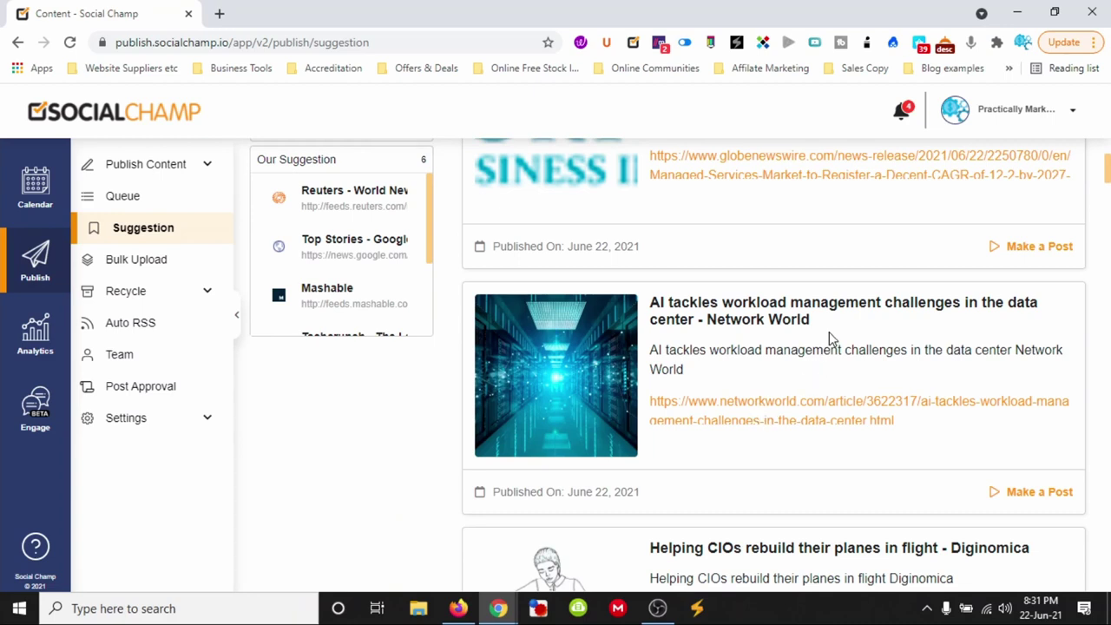
pyautogui.scroll(-1, 830, 332)
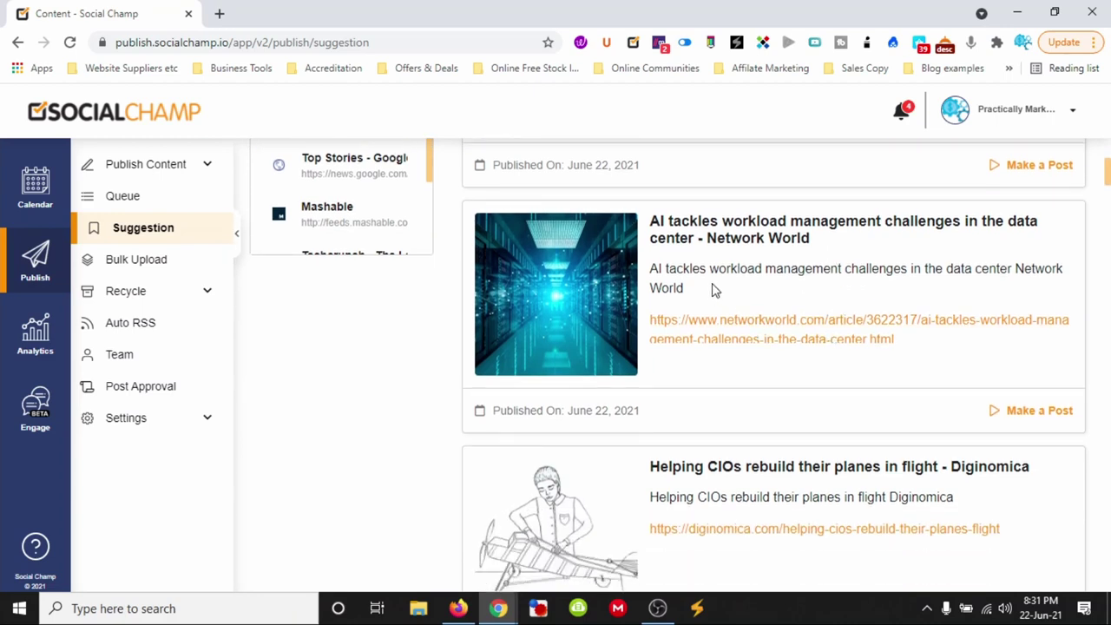
pyautogui.scroll(-2, 752, 308)
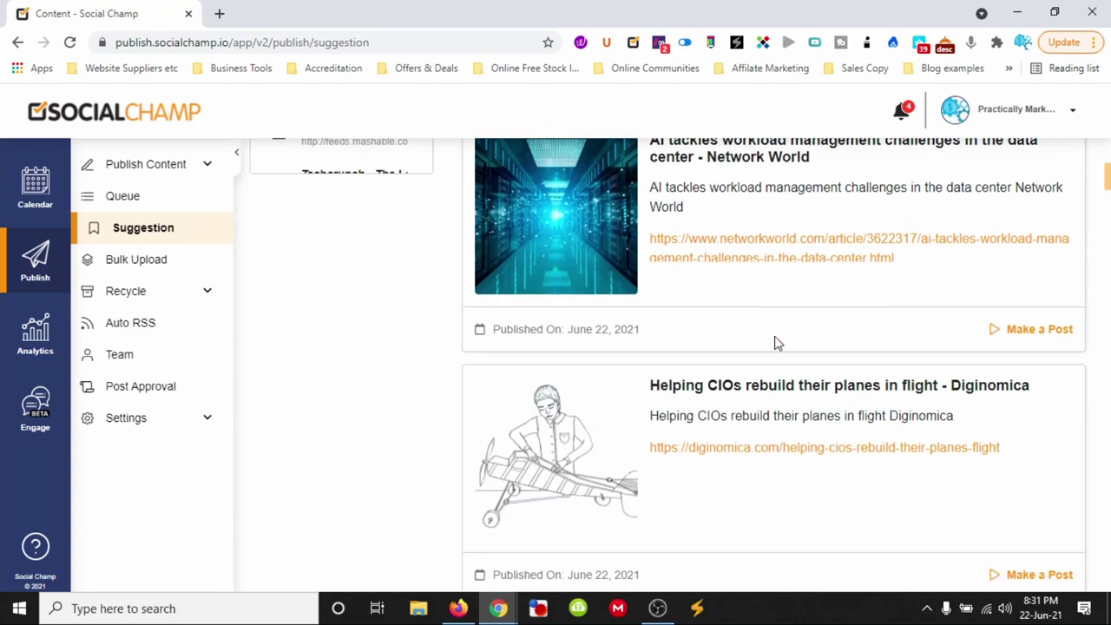
pyautogui.scroll(-2, 775, 415)
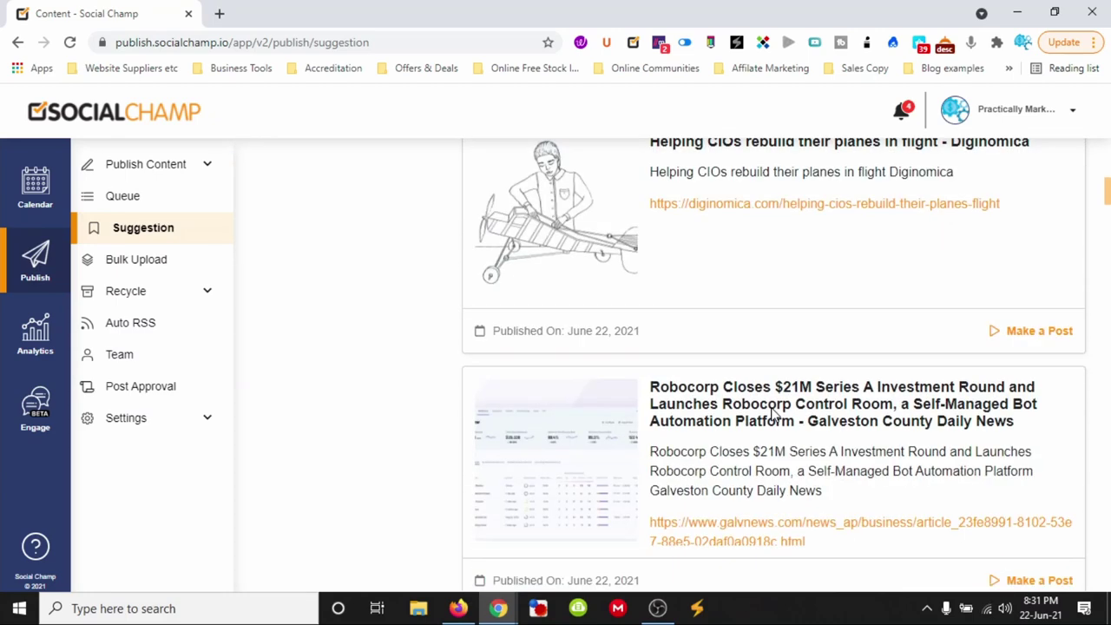
pyautogui.scroll(-1, 713, 417)
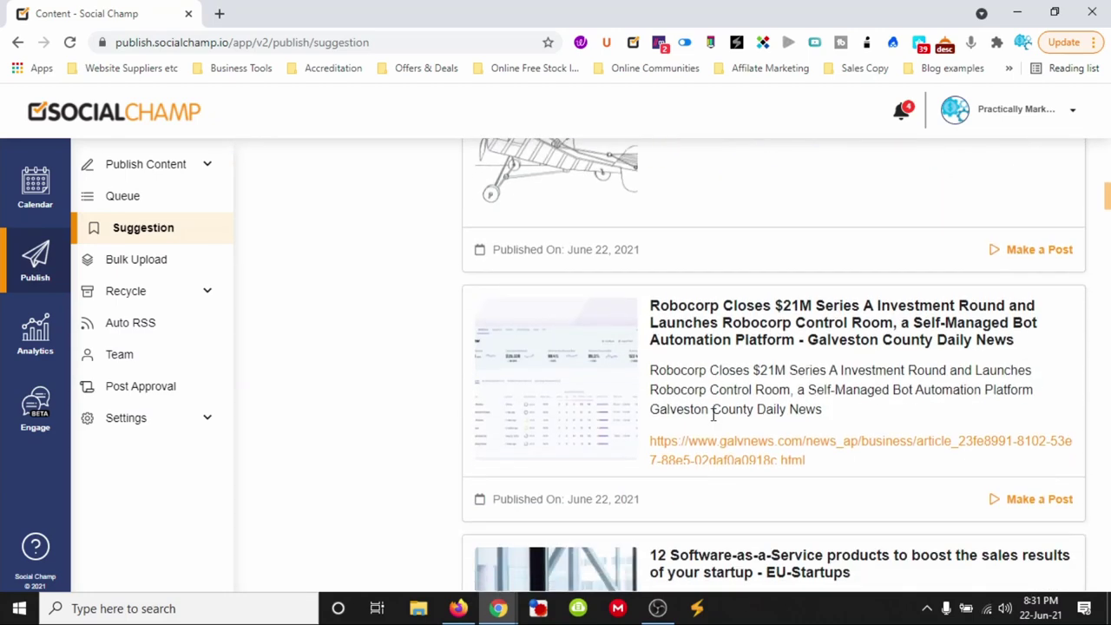
pyautogui.scroll(-4, 831, 366)
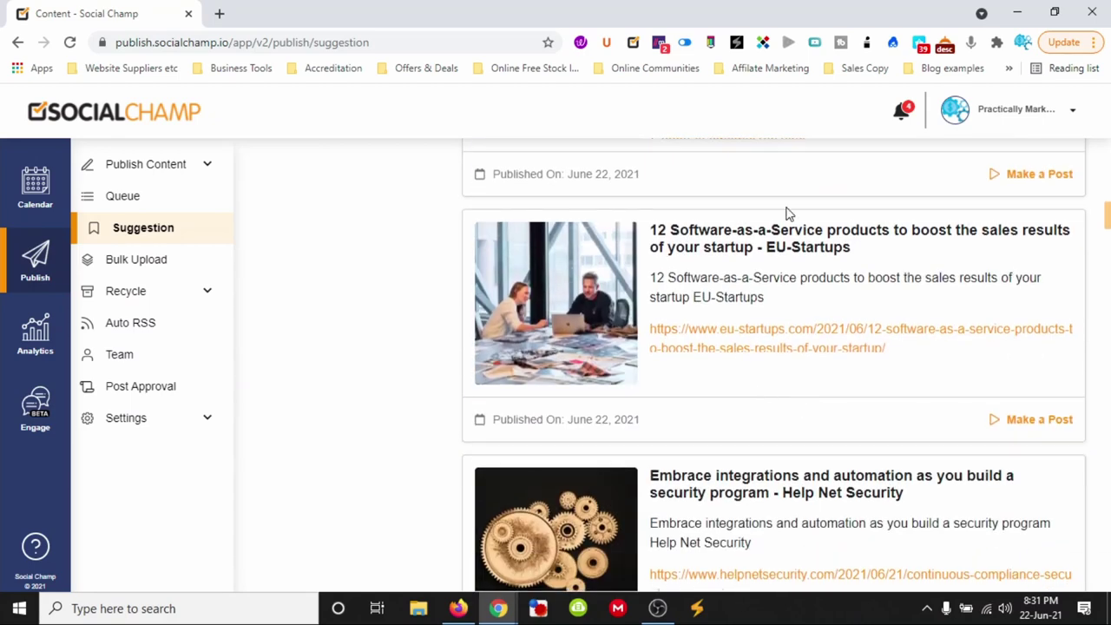
pyautogui.click(1028, 421)
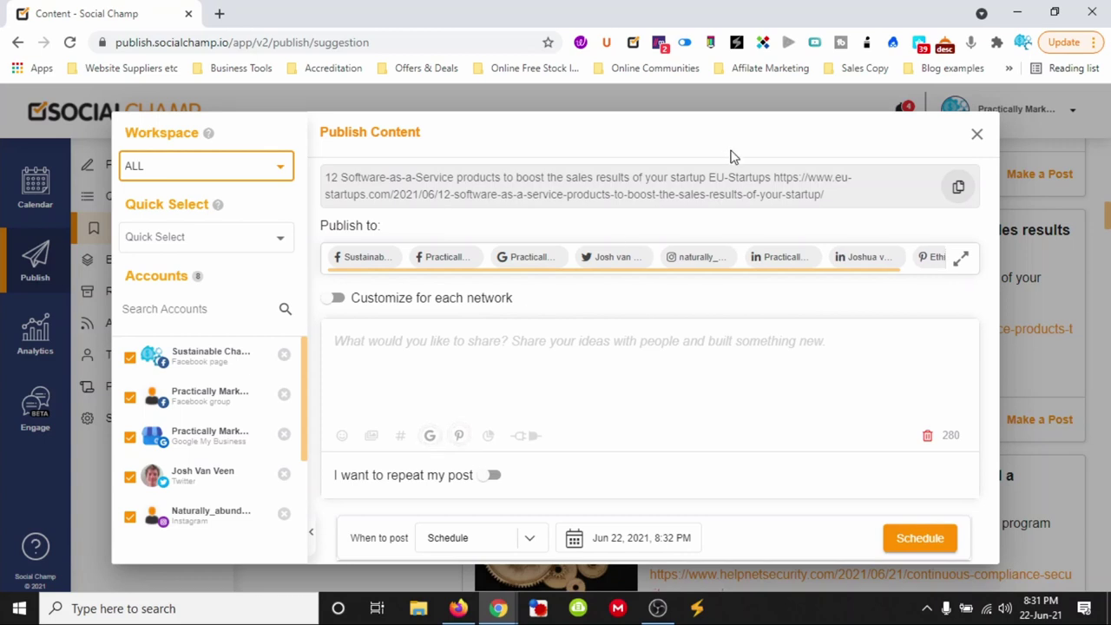
# Step: Copy the suggested article title and link and paste them into the post's text
pyautogui.click(955, 188)
pyautogui.click(430, 346)
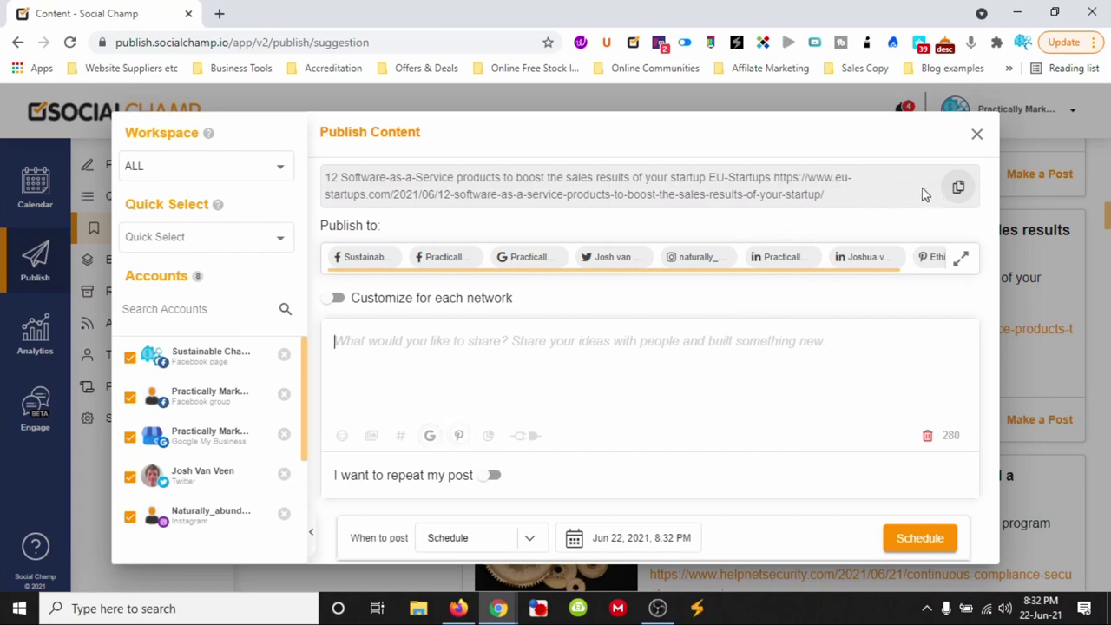
pyautogui.click(959, 189)
pyautogui.click(487, 344)
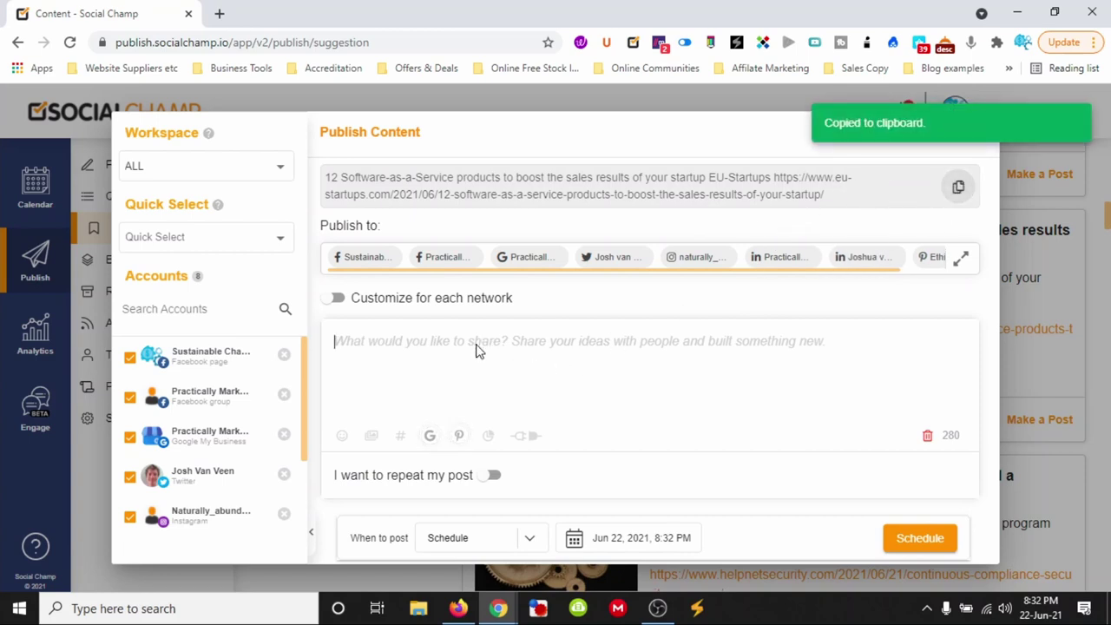
pyautogui.hotkey('ctrl', 'v')
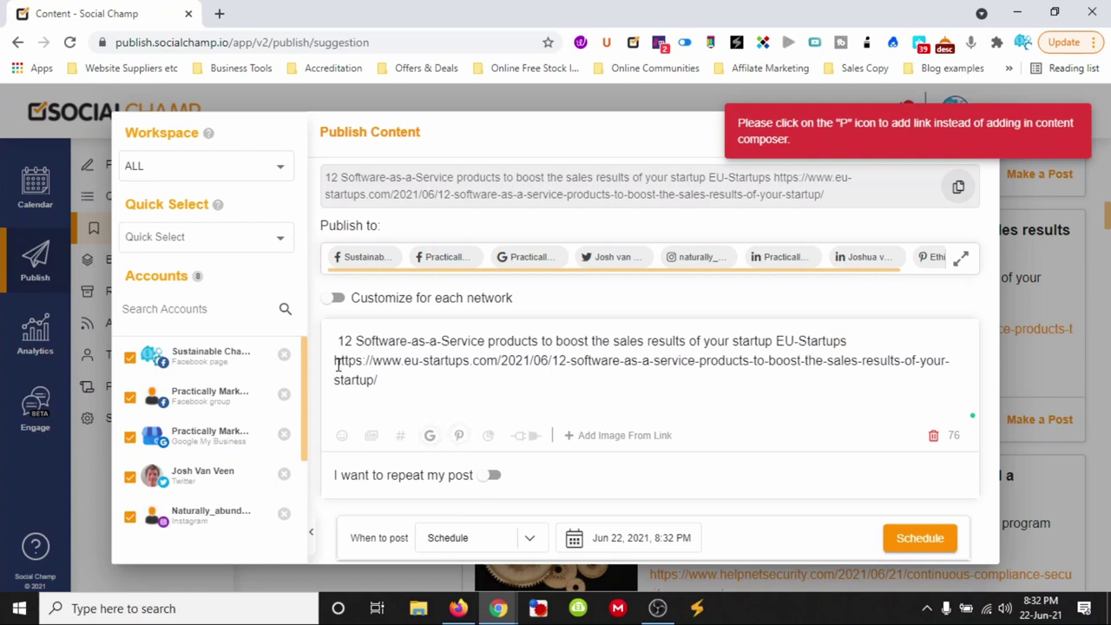
# Step: Open the article link from the post's text in a new browser tab
pyautogui.moveTo(335, 363); pyautogui.dragTo(379, 379)
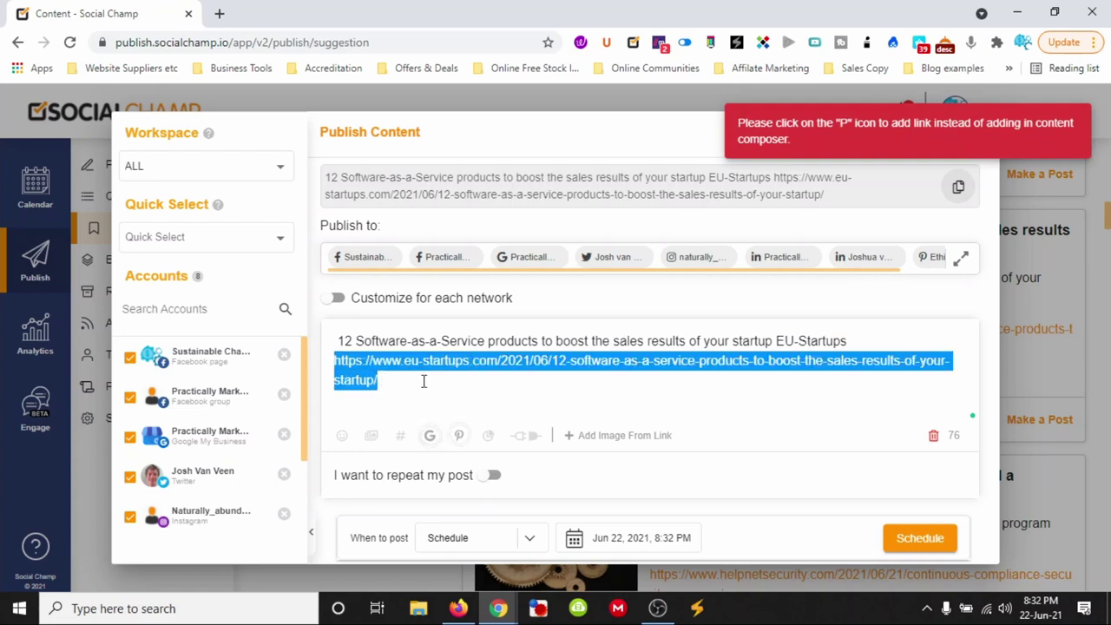
pyautogui.click(219, 13)
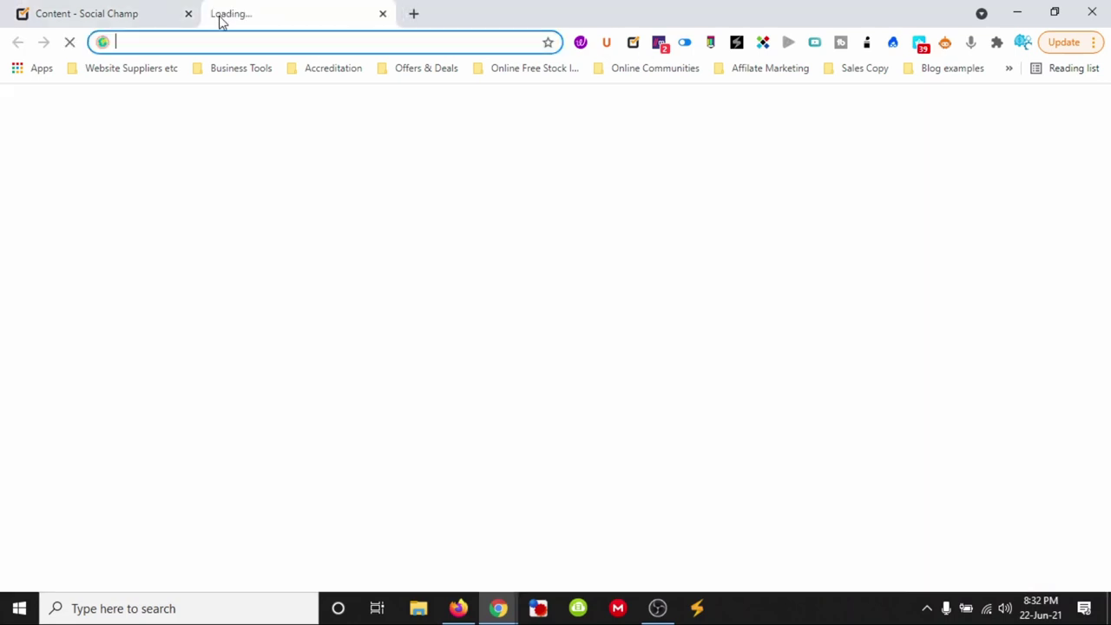
pyautogui.hotkey('ctrl', 'v')
pyautogui.press('Return')
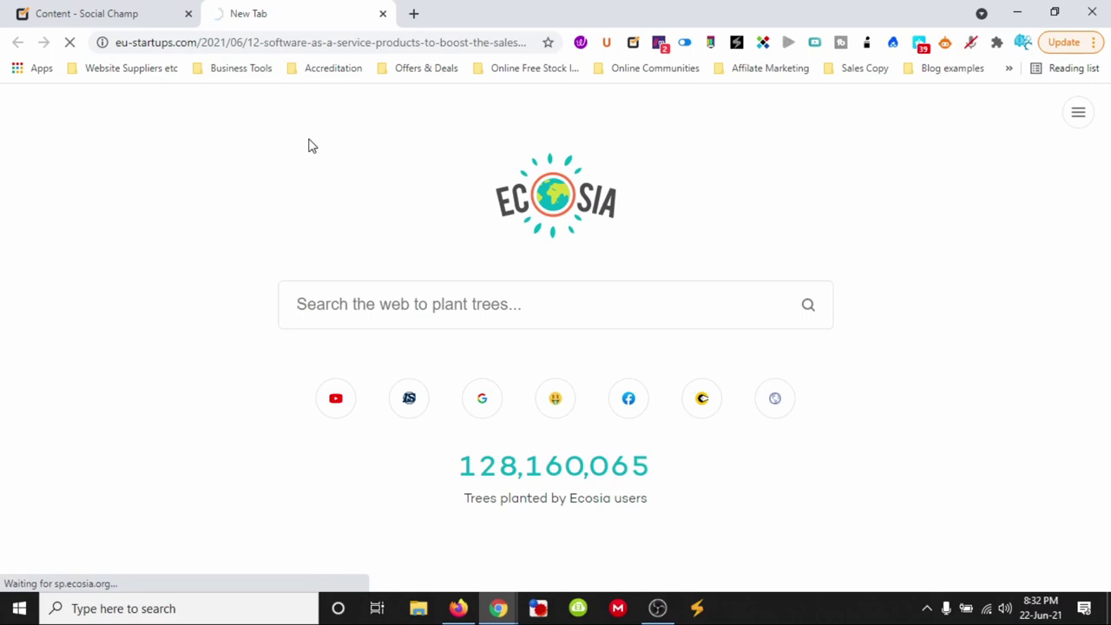
pyautogui.click(148, 19)
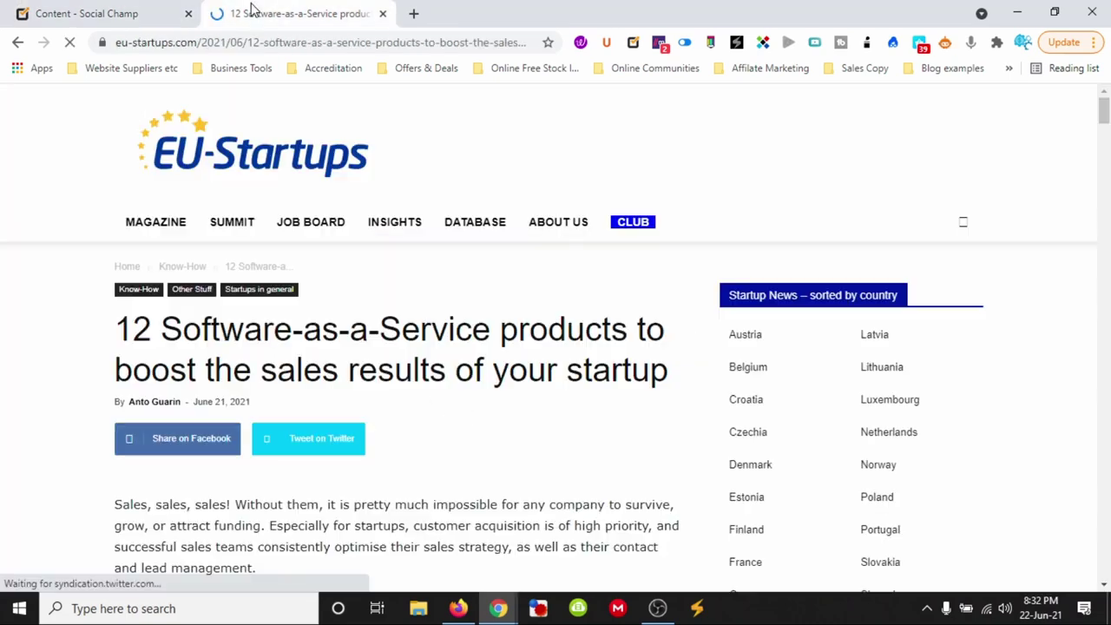
pyautogui.click(251, 12)
# Step: Read through the EU-Startups article from its introduction to the Cognism section
pyautogui.scroll(-1, 296, 273)
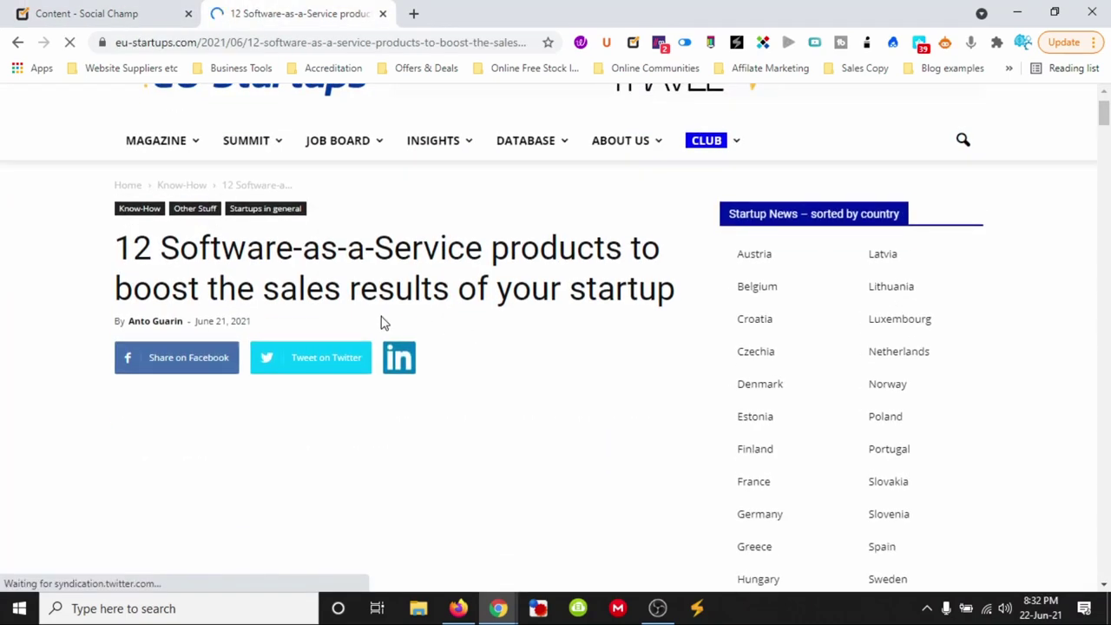
pyautogui.scroll(-4, 29, 335)
pyautogui.scroll(-4, 111, 339)
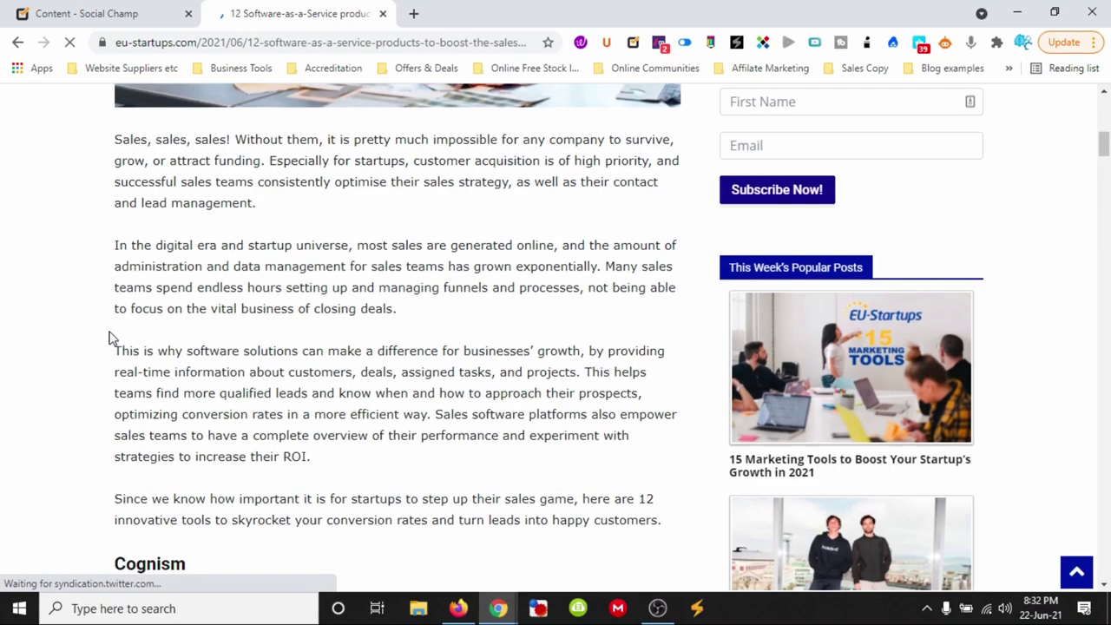
pyautogui.scroll(-3, 79, 299)
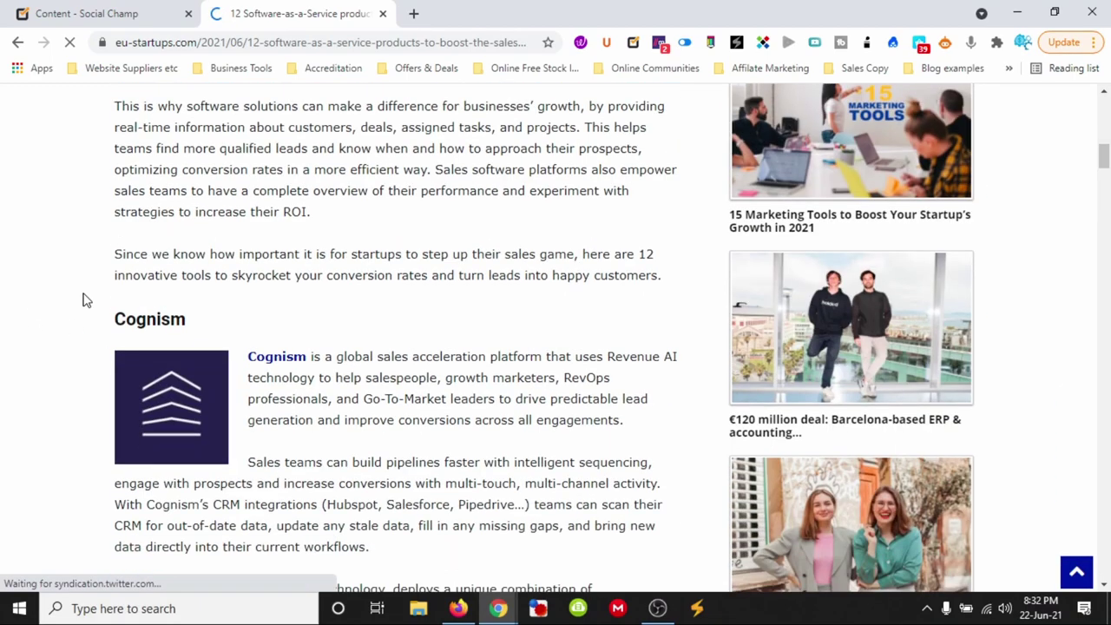
pyautogui.scroll(-3, 84, 299)
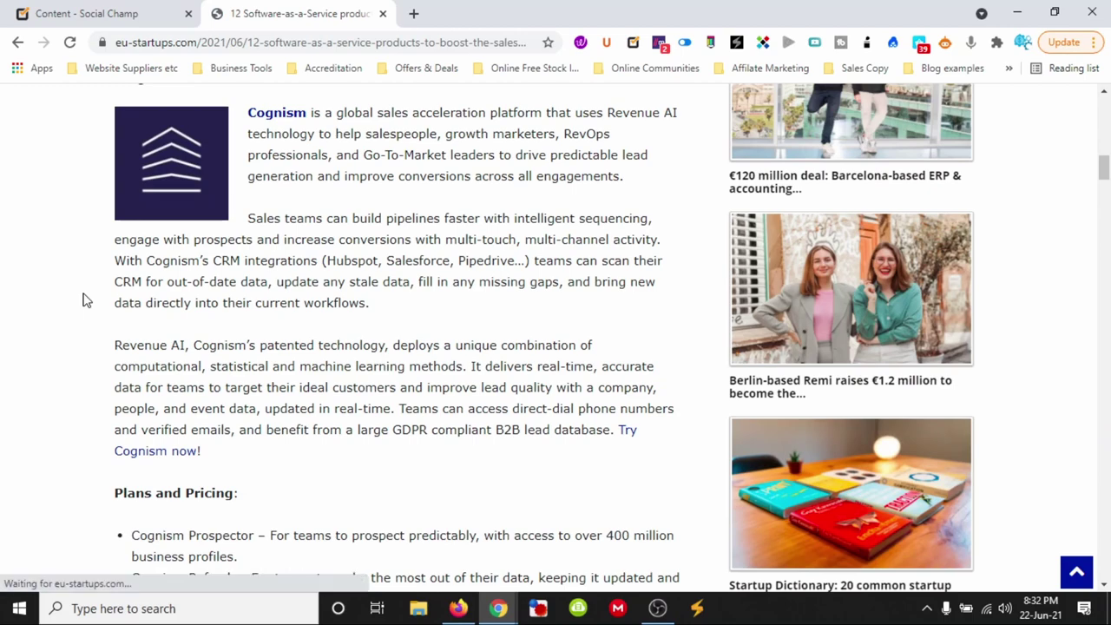
# Step: Copy the two article paragraphs from "In the digital era and startup universe" through "strategies to increase their ROI."
pyautogui.scroll(-2, 83, 300)
pyautogui.scroll(5, 83, 299)
pyautogui.scroll(4, 83, 300)
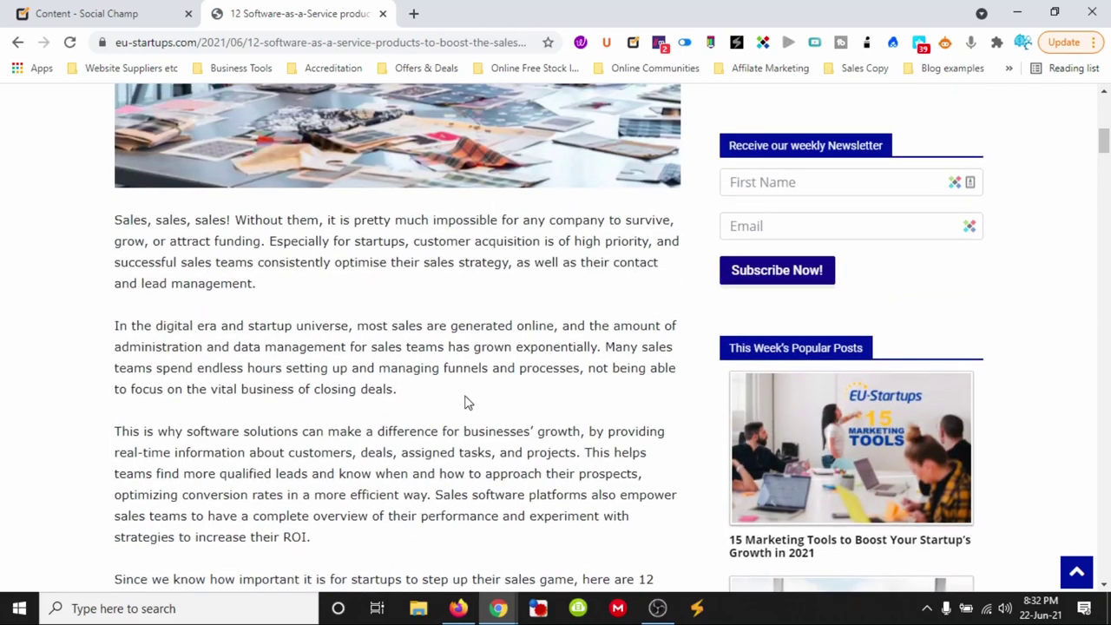
pyautogui.moveTo(421, 393); pyautogui.dragTo(113, 332)
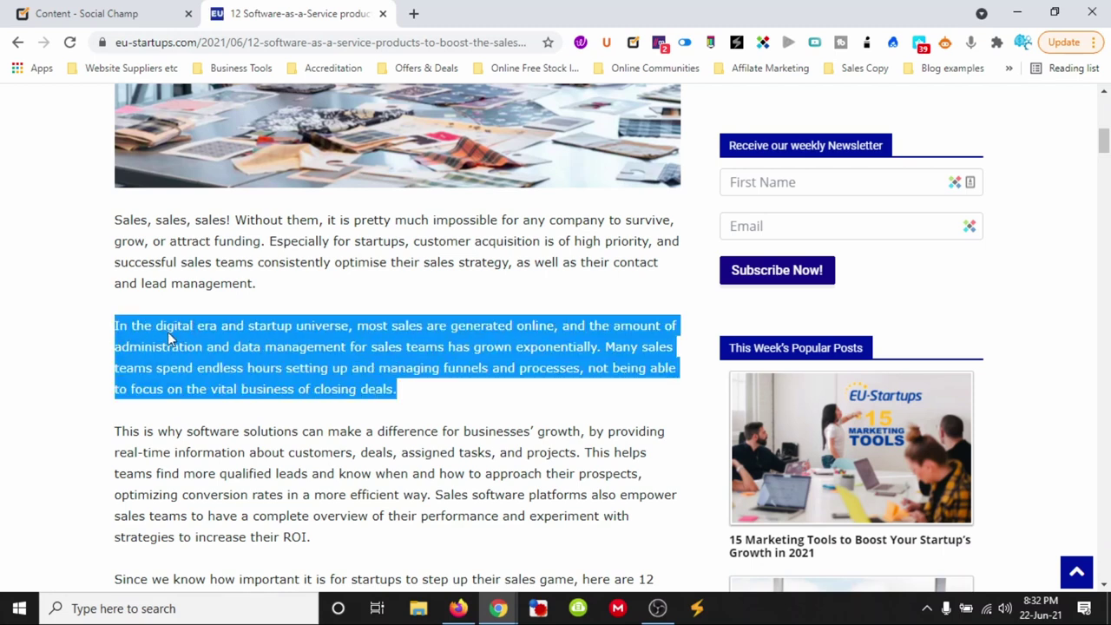
pyautogui.click(201, 433)
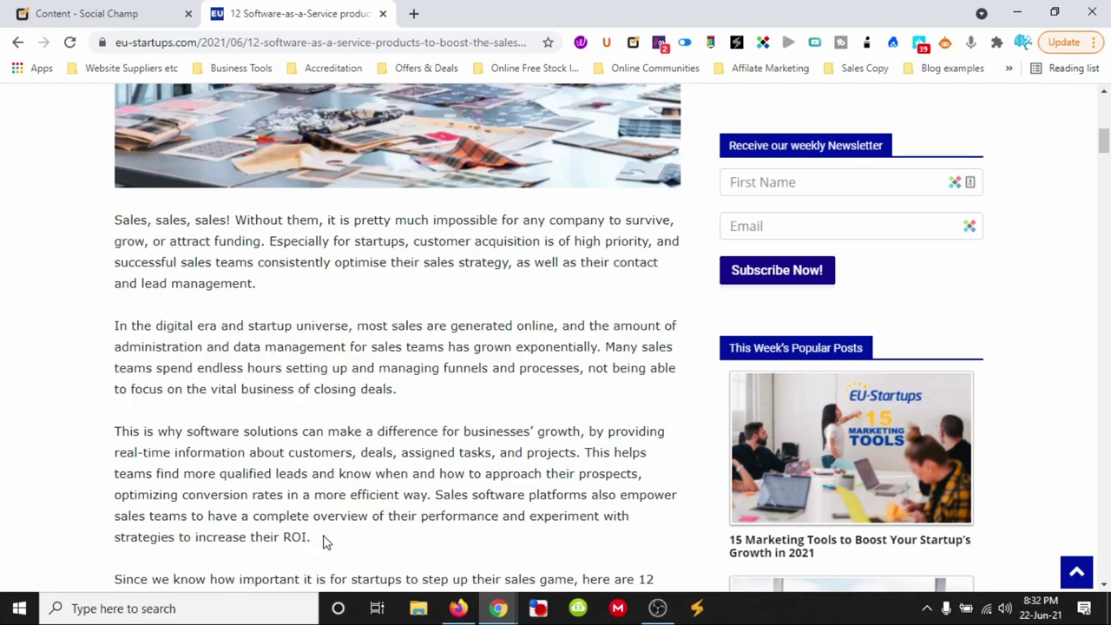
pyautogui.moveTo(322, 539); pyautogui.dragTo(117, 329)
pyautogui.rightClick(117, 328)
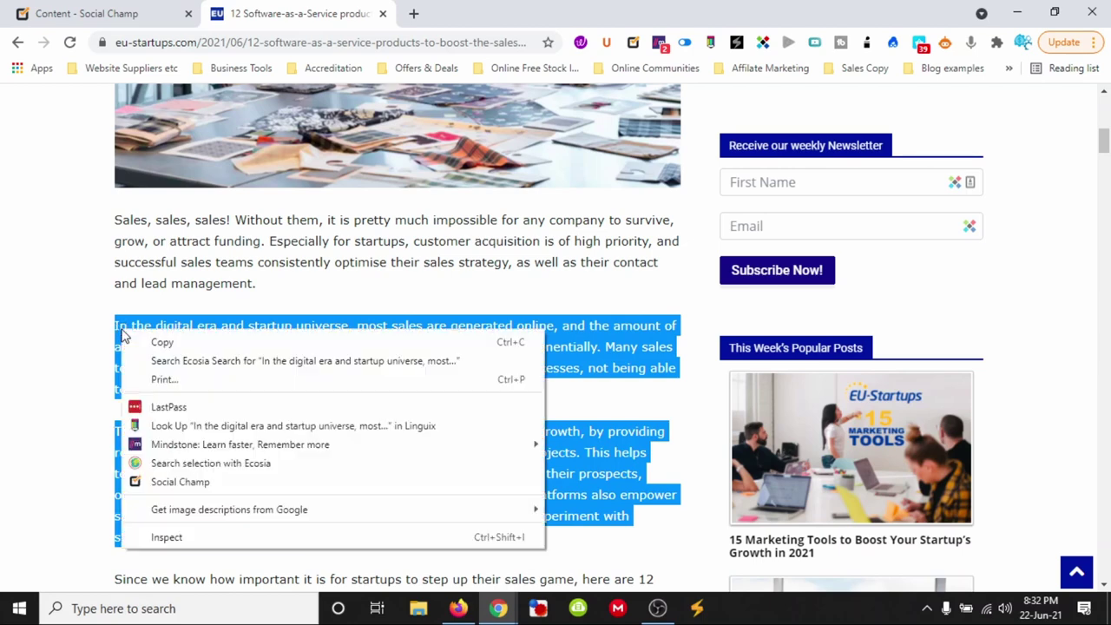
pyautogui.click(156, 340)
# Step: Return to the Social Champ post and paste the copied paragraphs on a new line beneath the article title
pyautogui.click(120, 19)
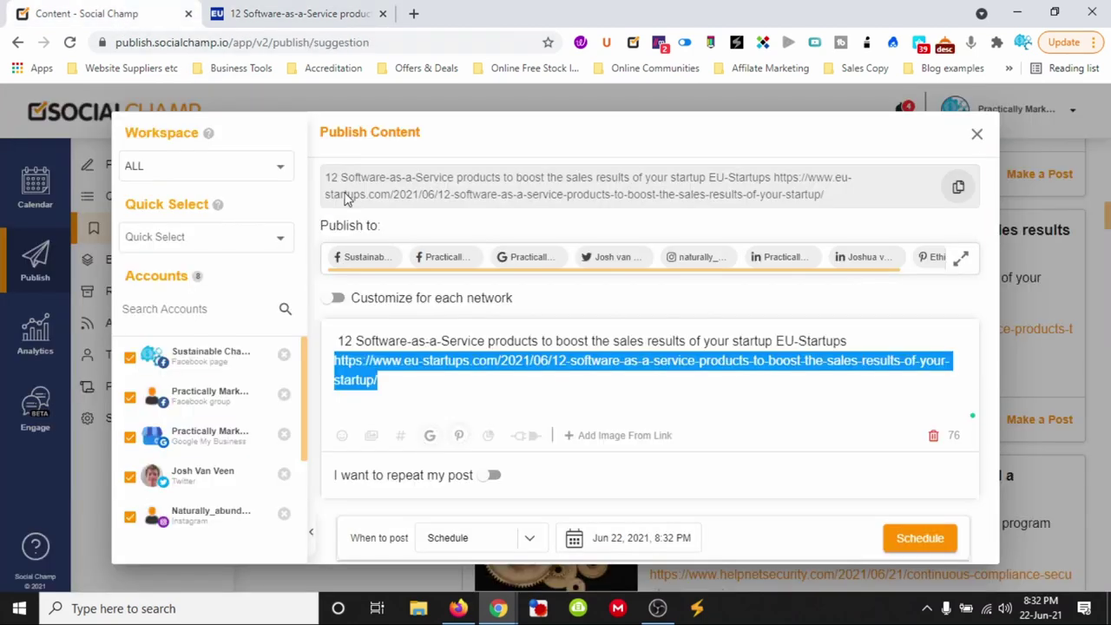
pyautogui.click(692, 343)
pyautogui.moveTo(851, 341); pyautogui.dragTo(335, 345)
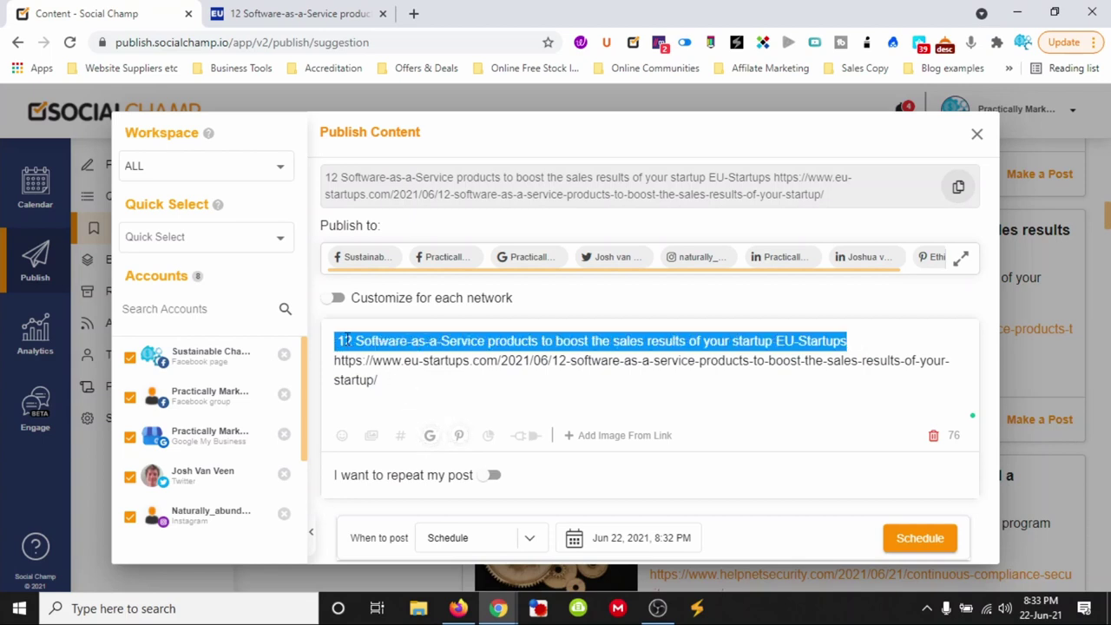
pyautogui.click(610, 333)
pyautogui.click(856, 341)
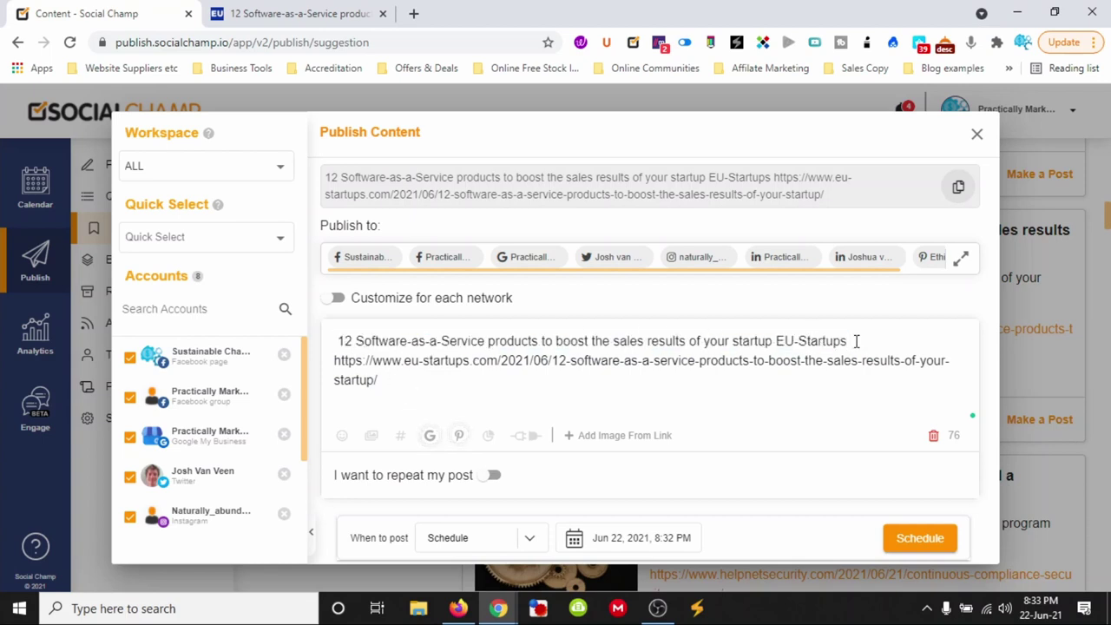
pyautogui.press('Return')
pyautogui.hotkey('ctrl', 'v')
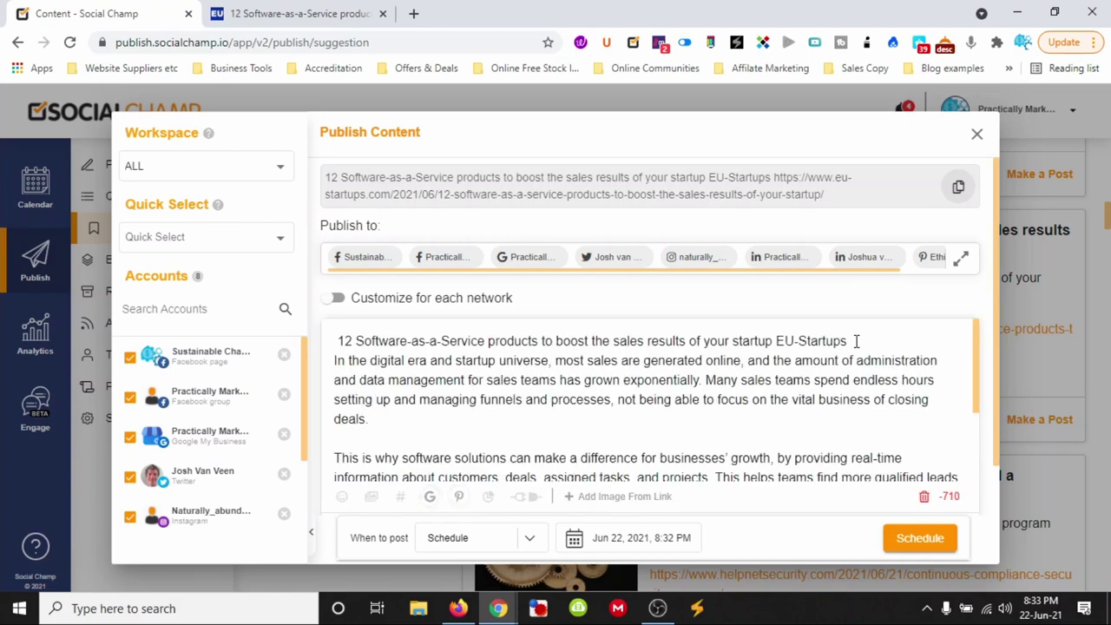
# Step: Separate the title, the pasted paragraphs and the article link with blank lines in the post's text
pyautogui.press('Return')
pyautogui.scroll(-1, 557, 373)
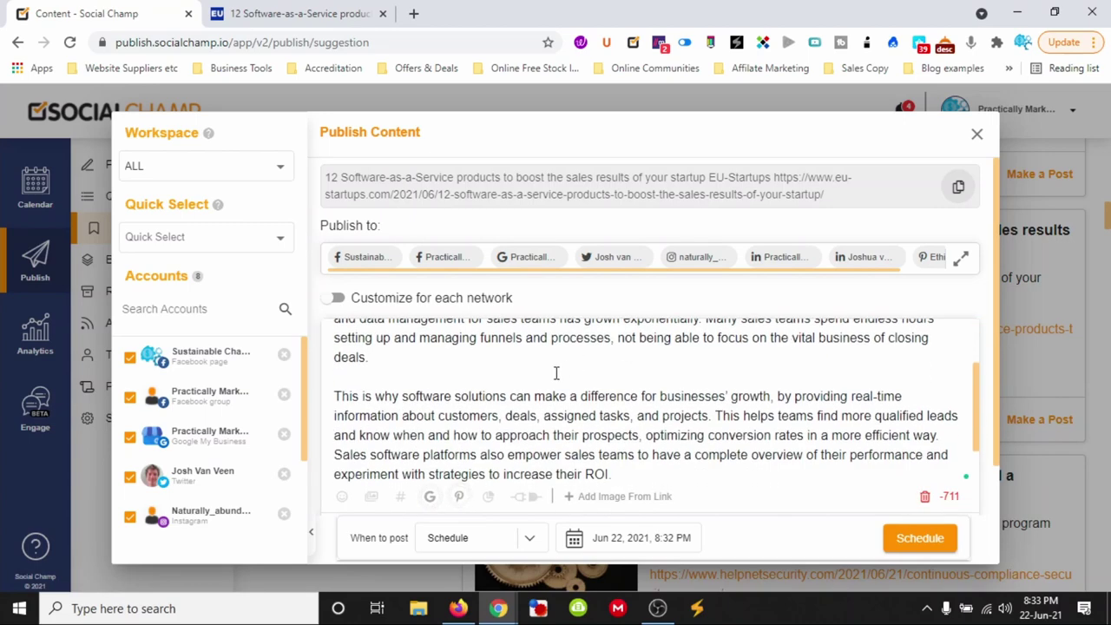
pyautogui.click(647, 423)
pyautogui.press('Return')
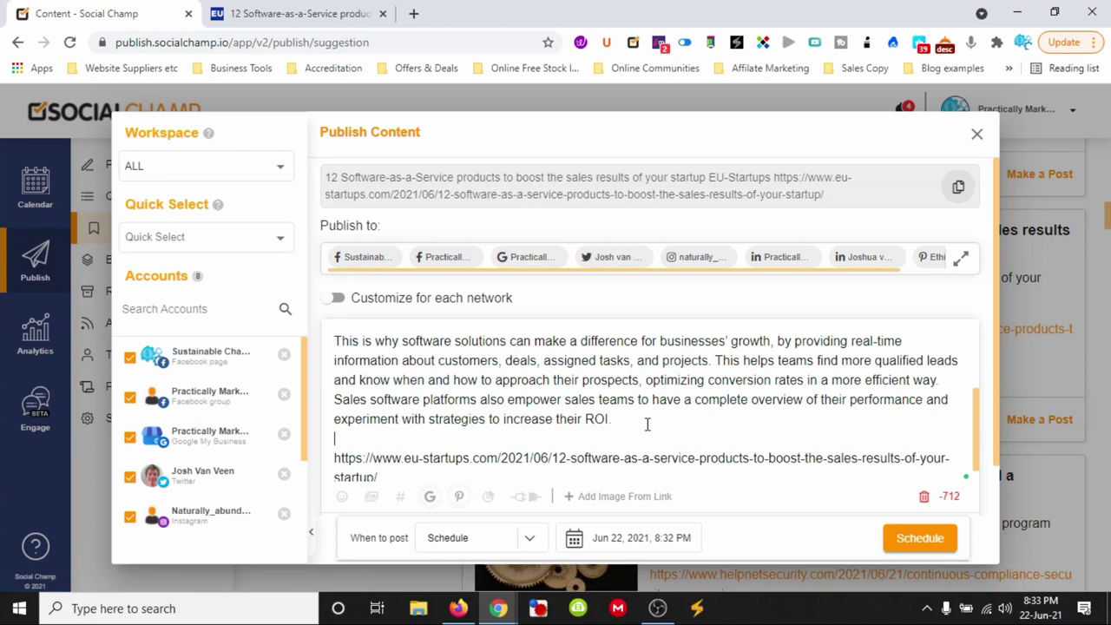
pyautogui.moveTo(620, 421); pyautogui.dragTo(339, 341)
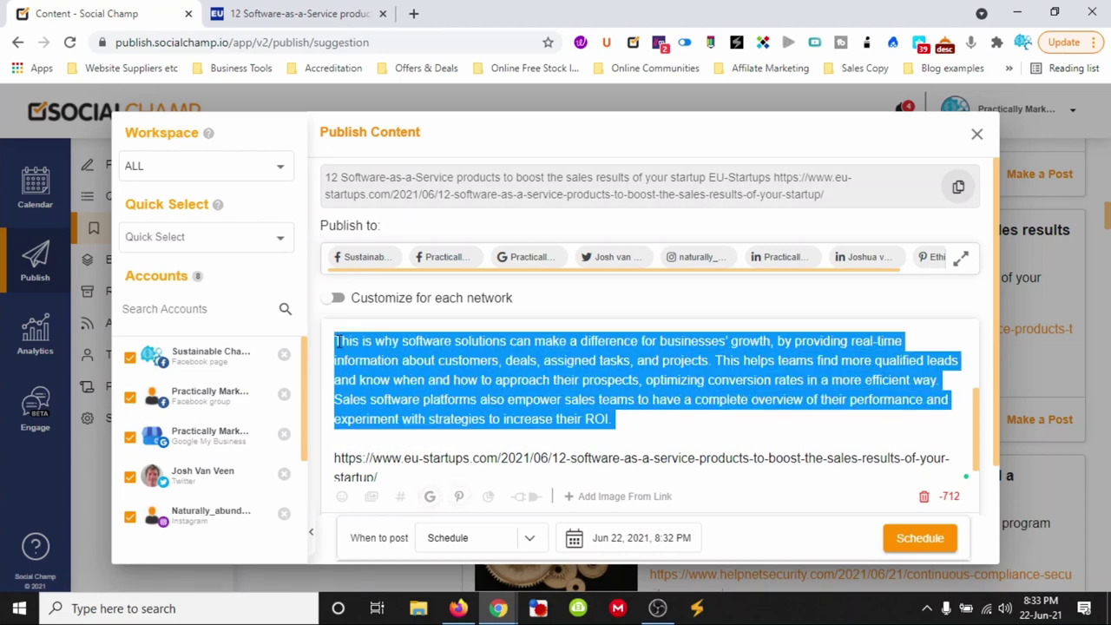
pyautogui.click(631, 415)
pyautogui.scroll(3, 629, 415)
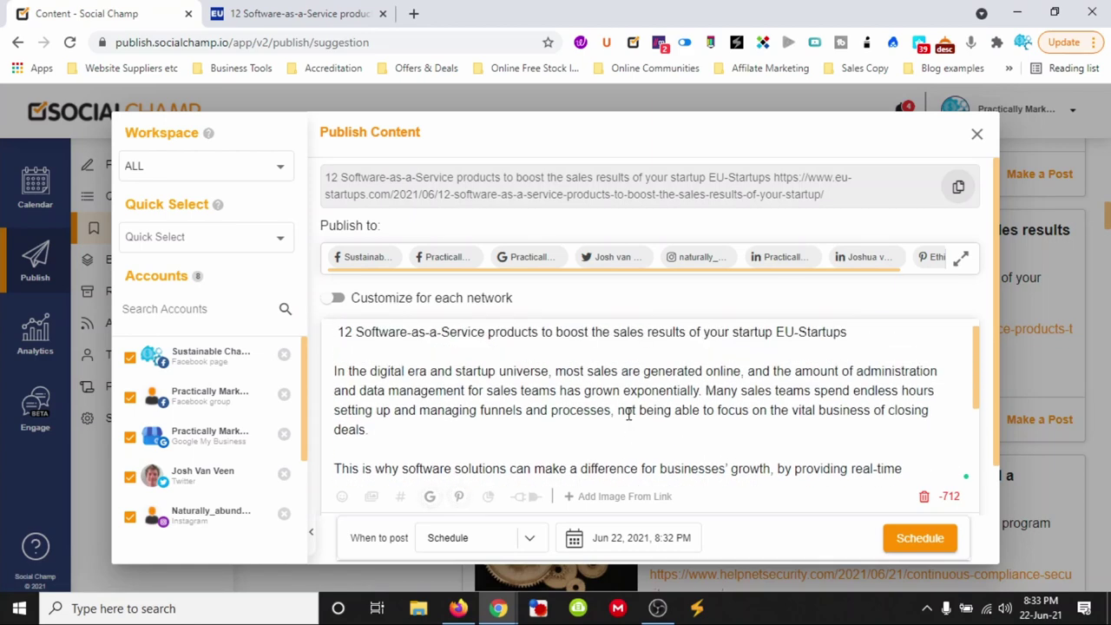
pyautogui.scroll(-2, 629, 415)
pyautogui.click(627, 414)
pyautogui.scroll(-1, 433, 496)
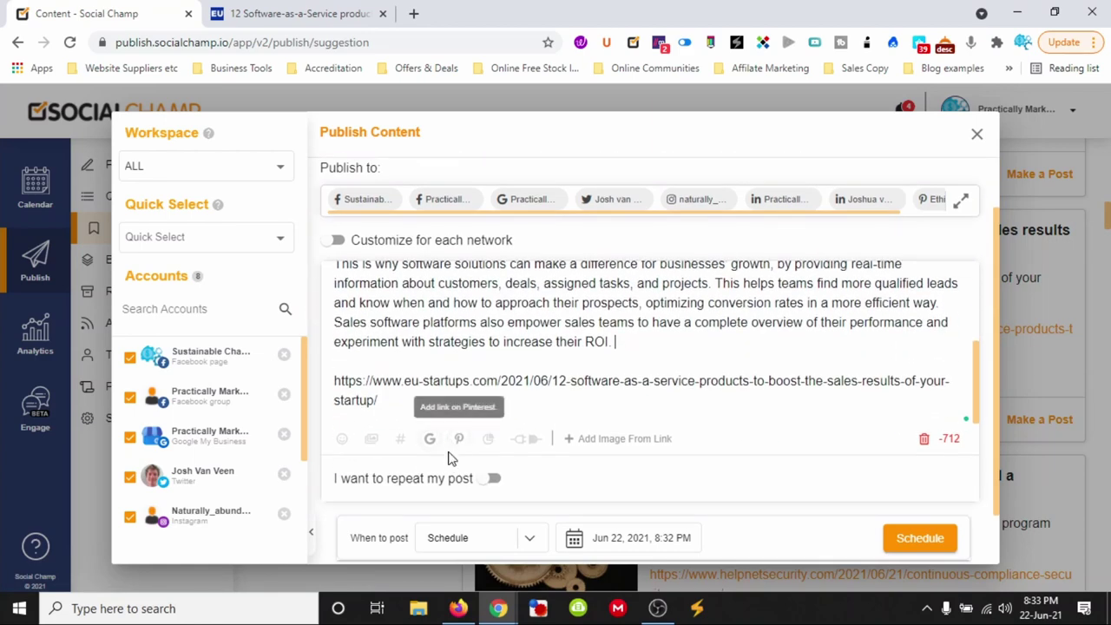
# Step: Open the post's photo insertion and search the free images for "software"
pyautogui.click(373, 440)
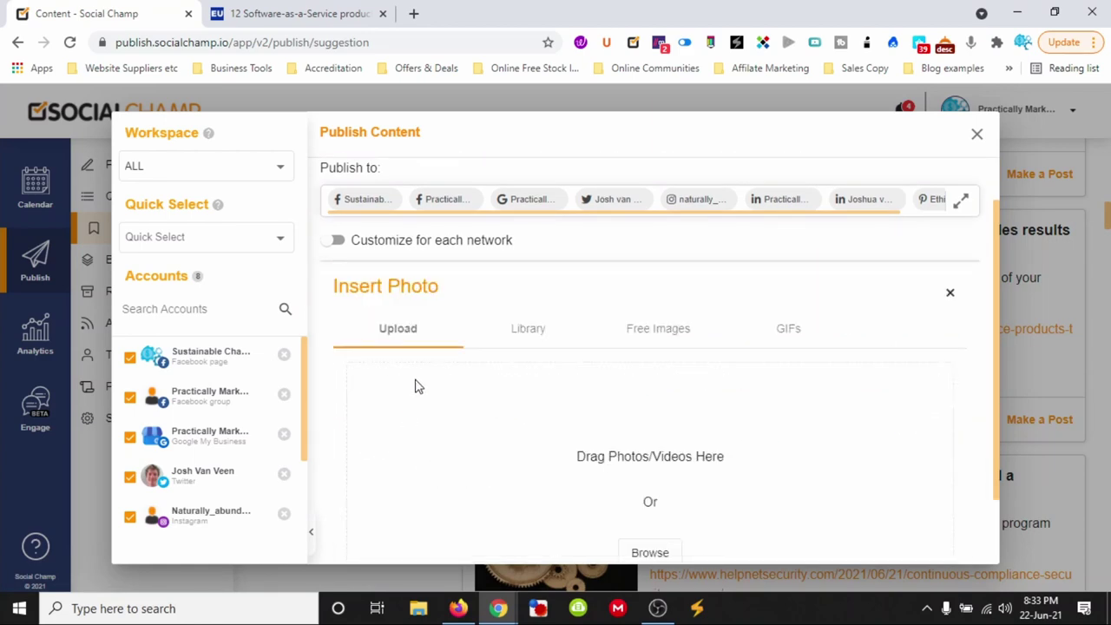
pyautogui.click(642, 329)
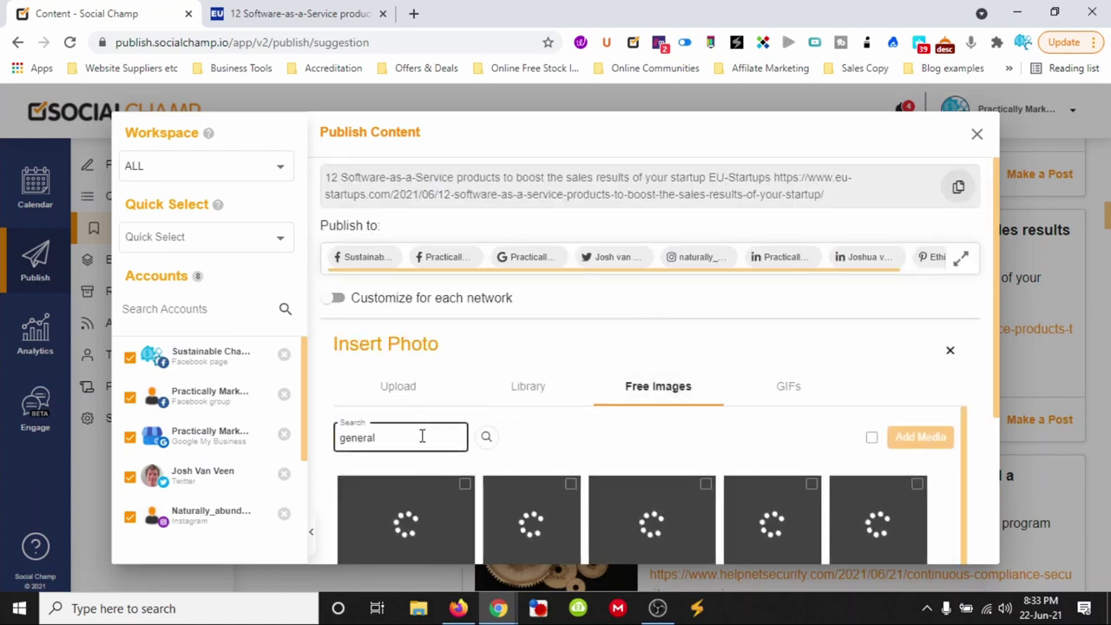
pyautogui.moveTo(422, 436); pyautogui.dragTo(339, 441)
pyautogui.write('s')
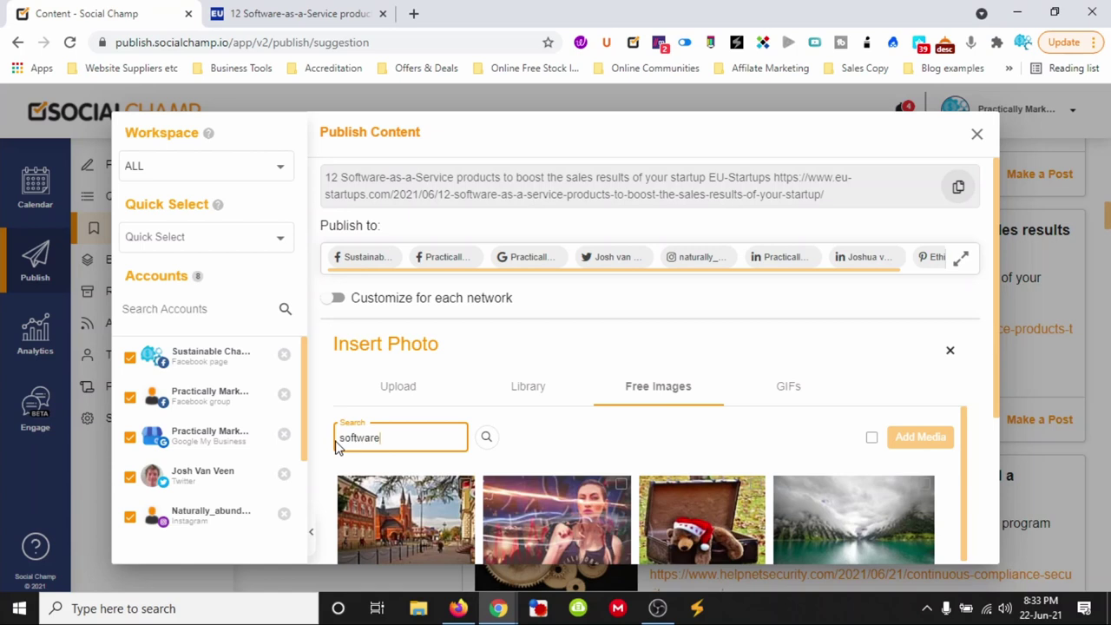
pyautogui.write('oftware')
pyautogui.click(487, 437)
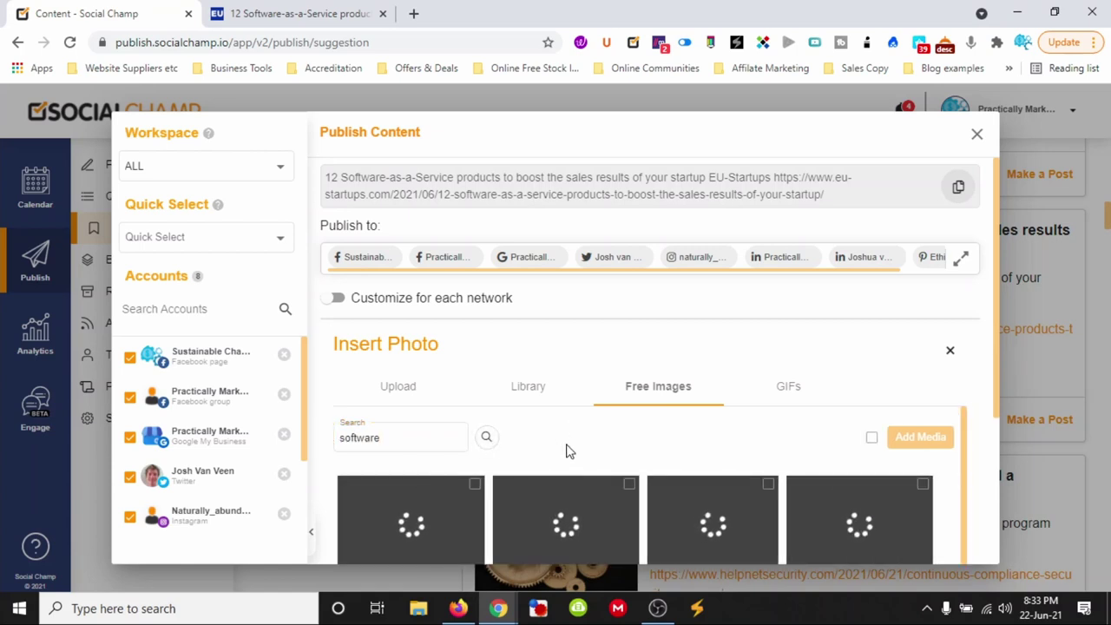
# Step: Browse the software images and add the photo of a hand touching a tablet screen to the post
pyautogui.scroll(-2, 569, 430)
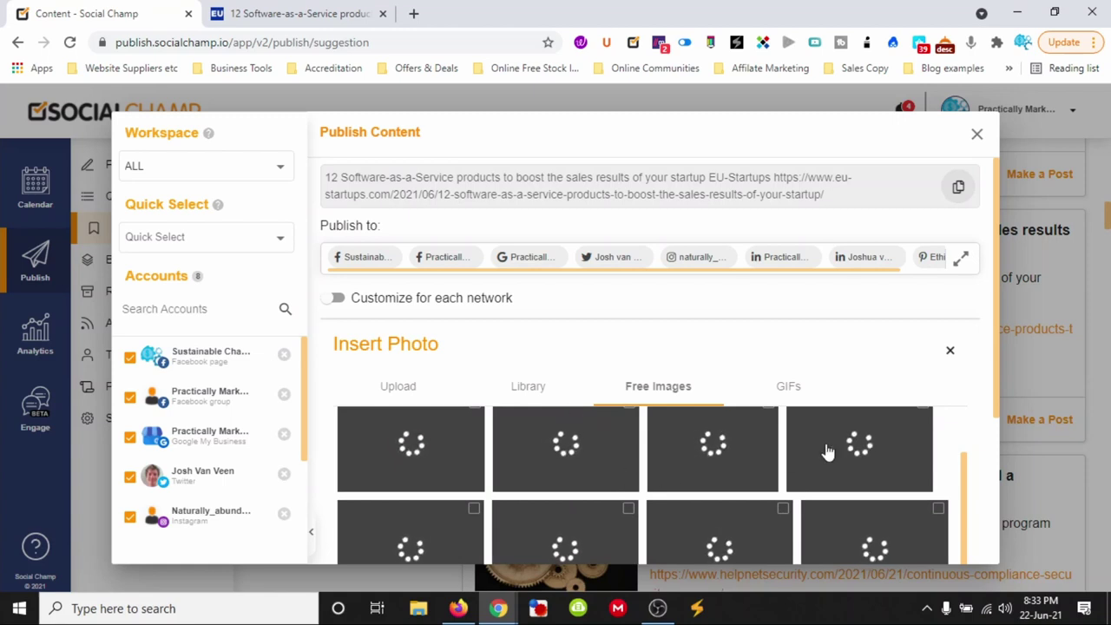
pyautogui.scroll(-2, 968, 392)
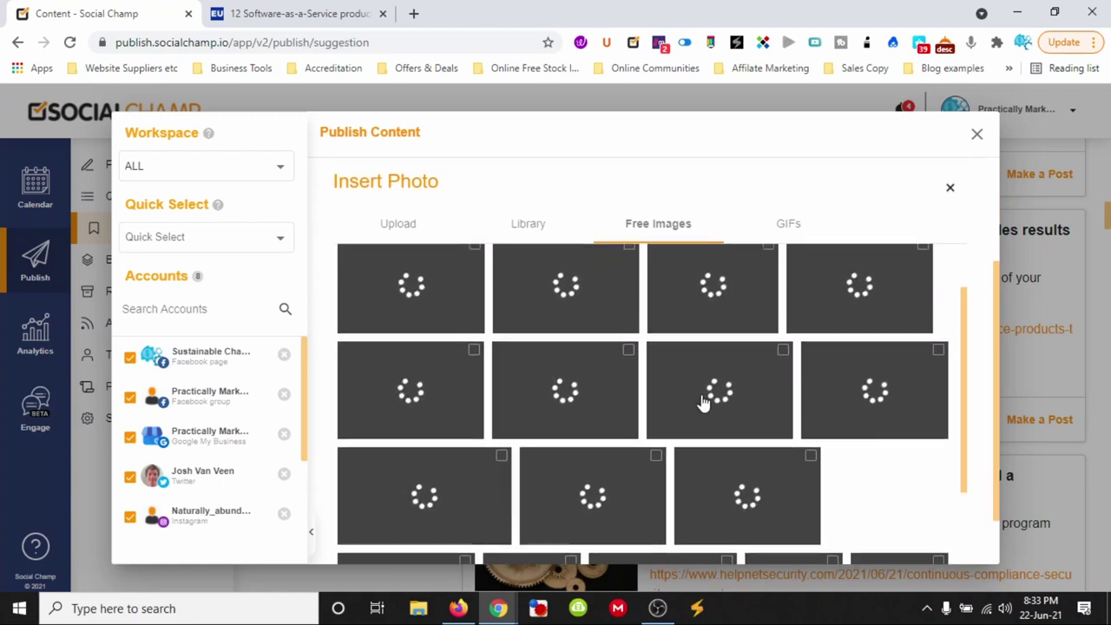
pyautogui.scroll(1, 704, 402)
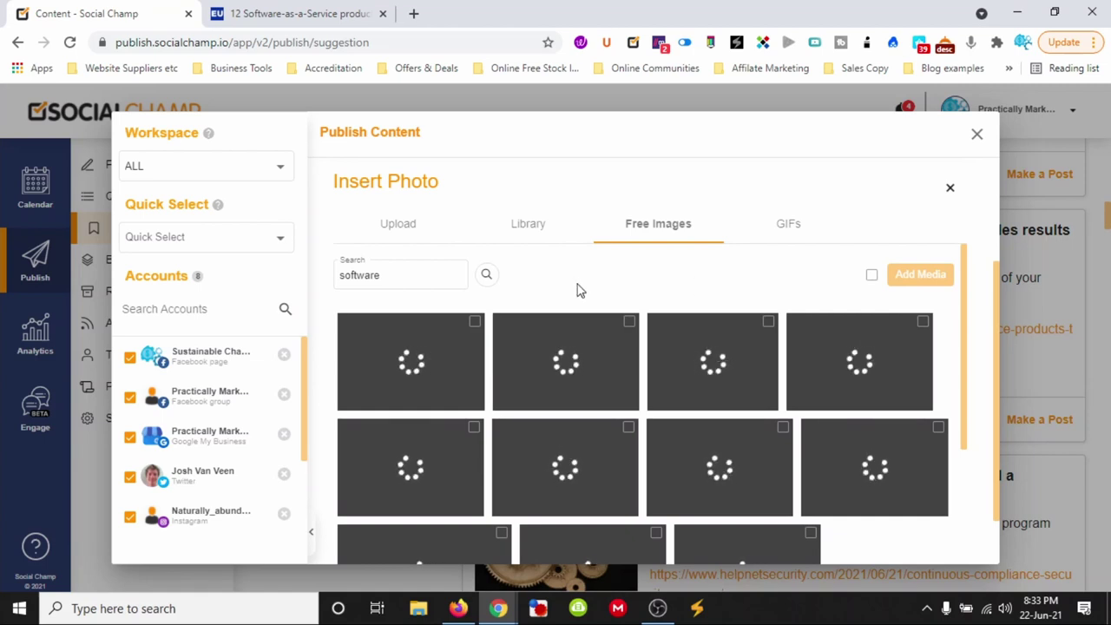
pyautogui.scroll(2, 580, 291)
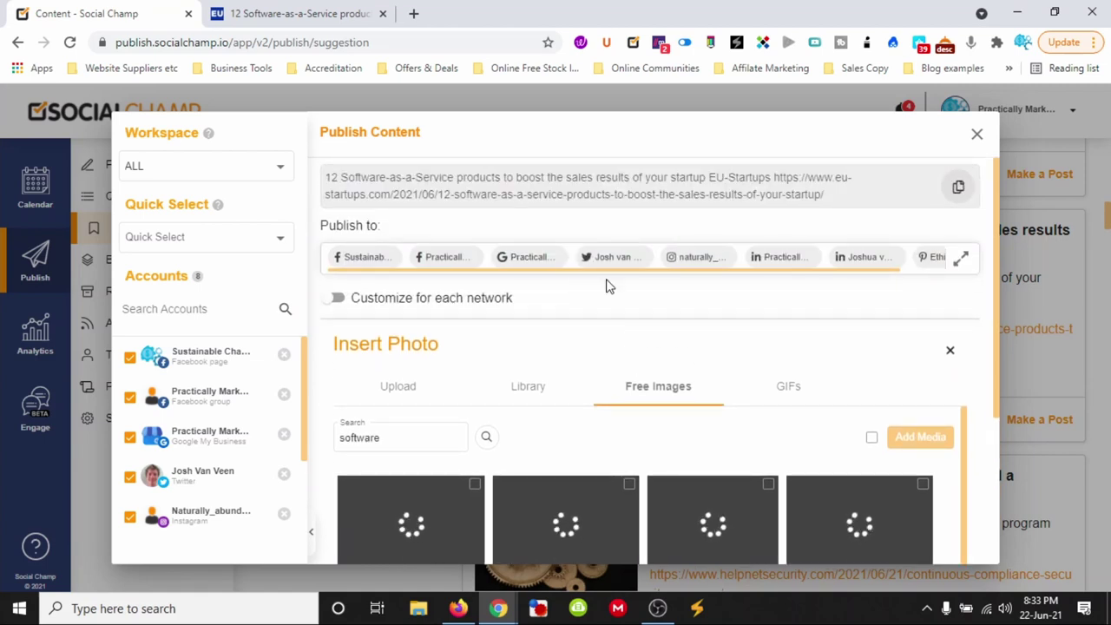
pyautogui.scroll(-1, 591, 340)
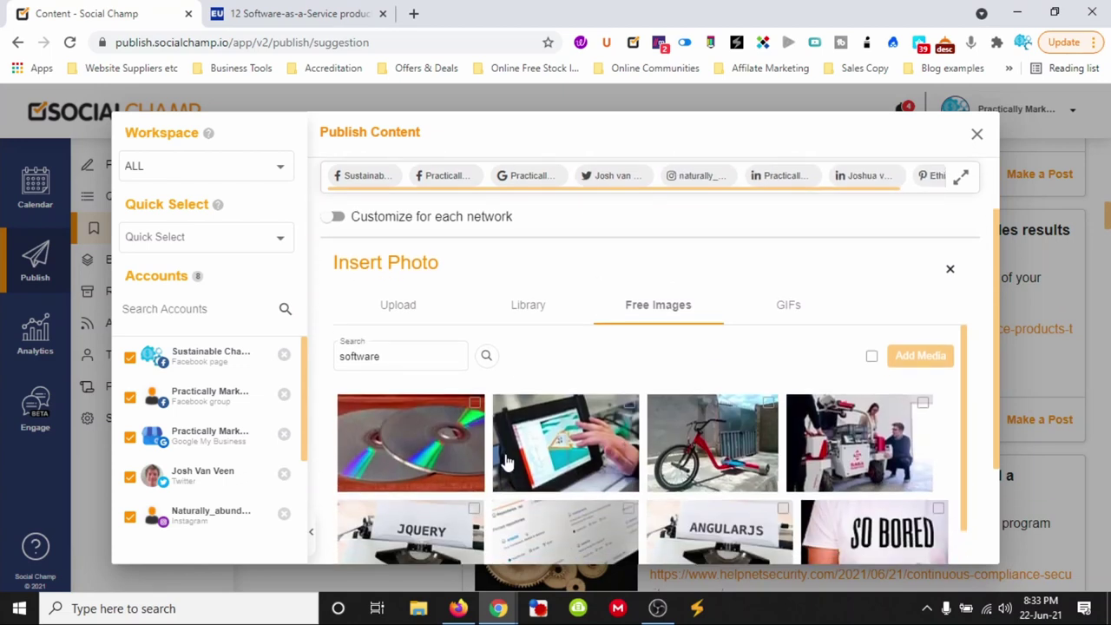
pyautogui.scroll(-1, 539, 458)
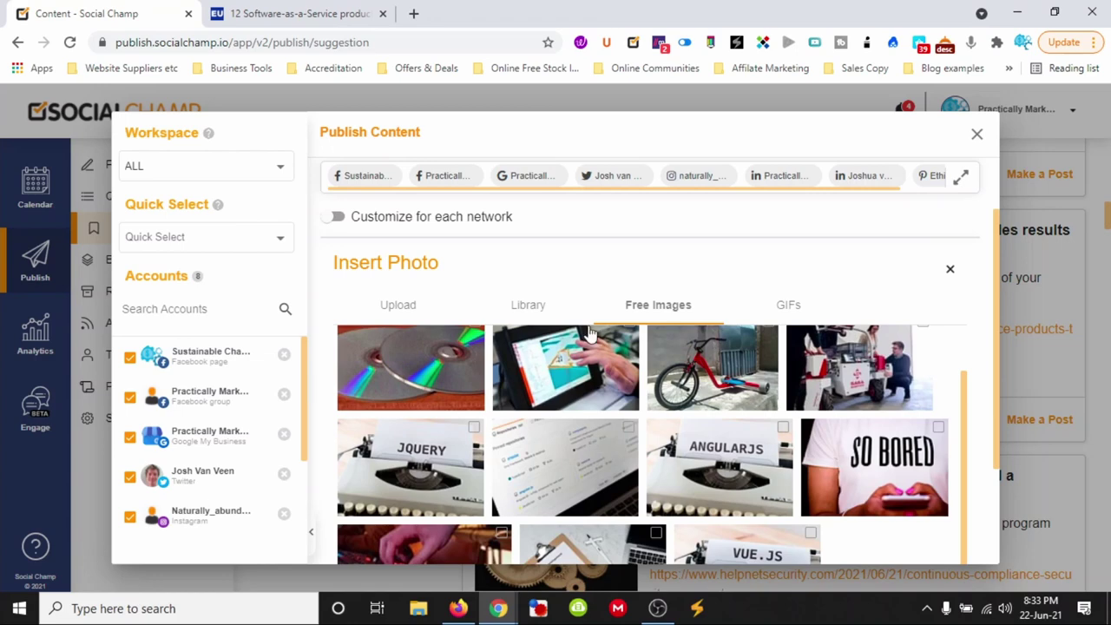
pyautogui.scroll(-5, 608, 395)
pyautogui.scroll(-1, 621, 425)
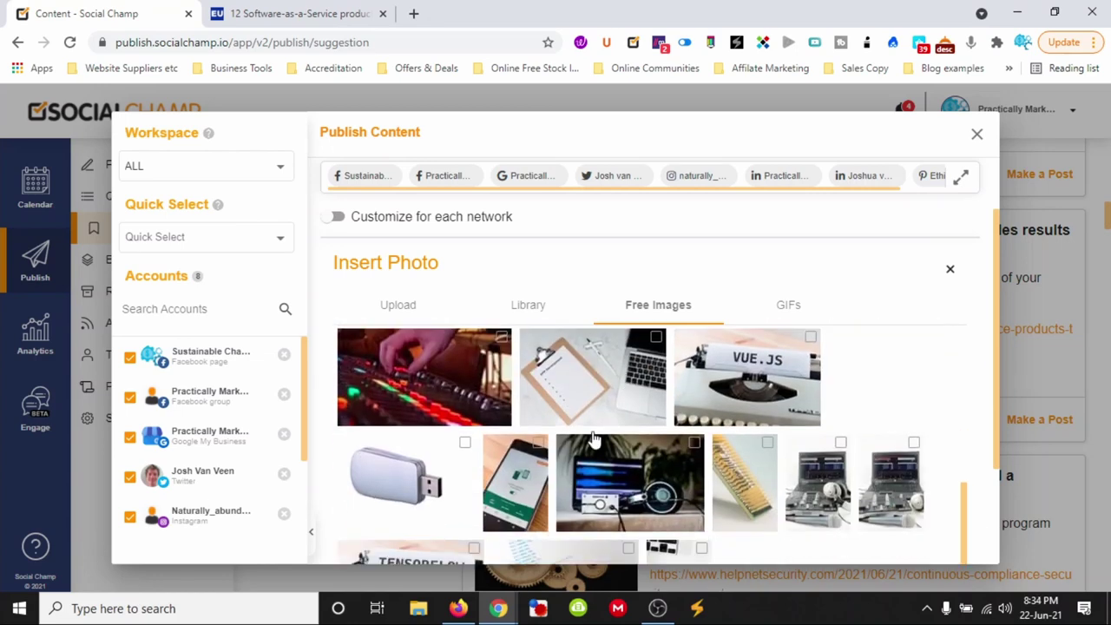
pyautogui.scroll(-2, 640, 457)
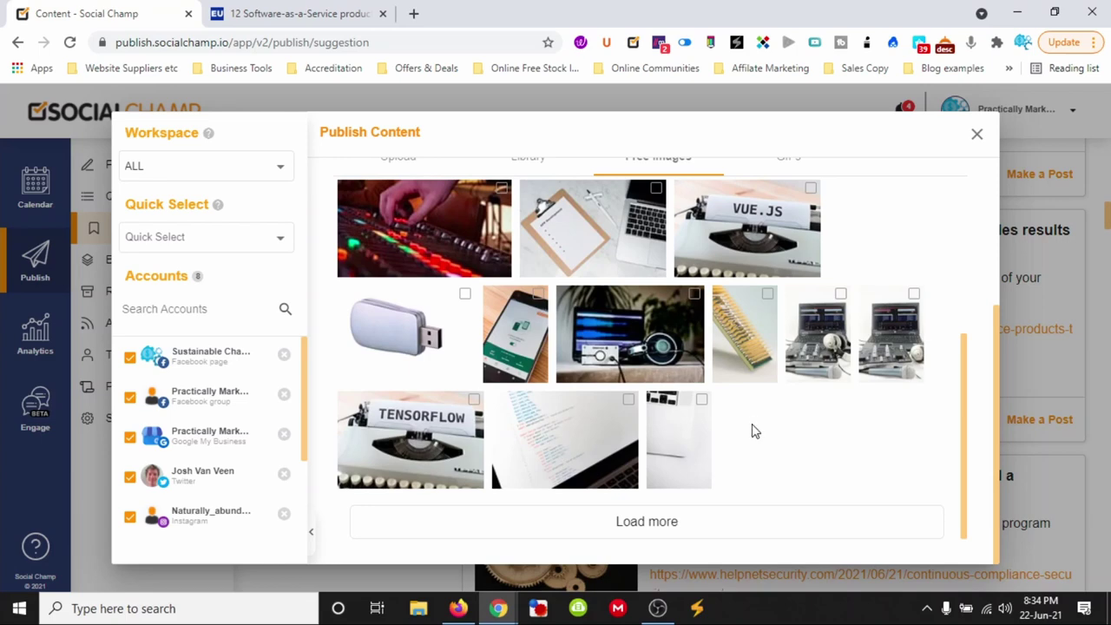
pyautogui.scroll(5, 608, 442)
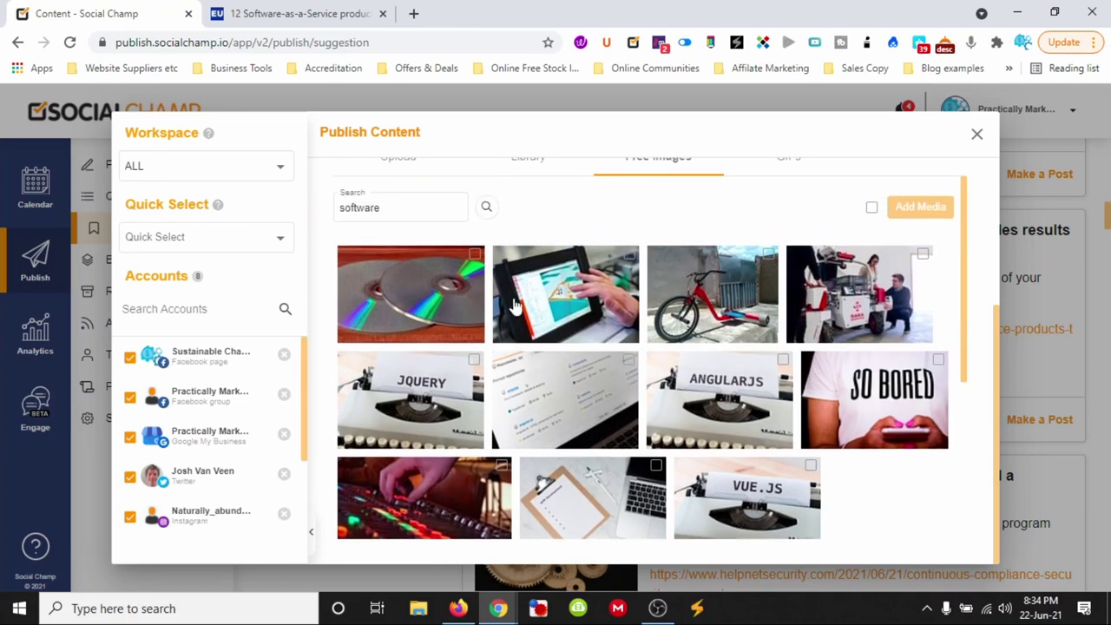
pyautogui.click(612, 289)
pyautogui.scroll(3, 591, 304)
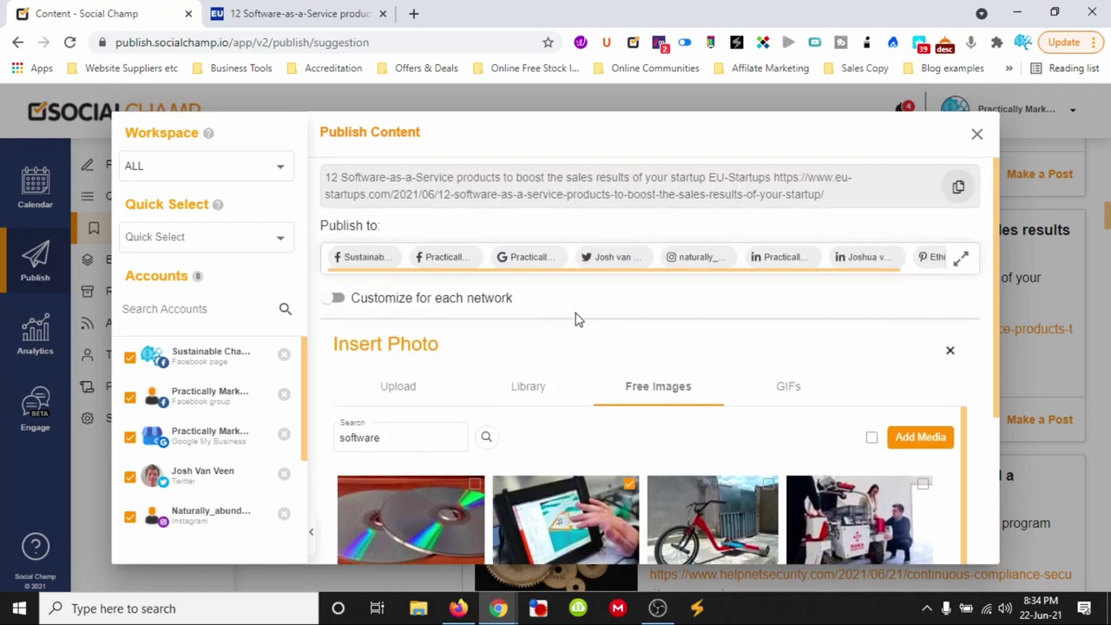
pyautogui.click(920, 437)
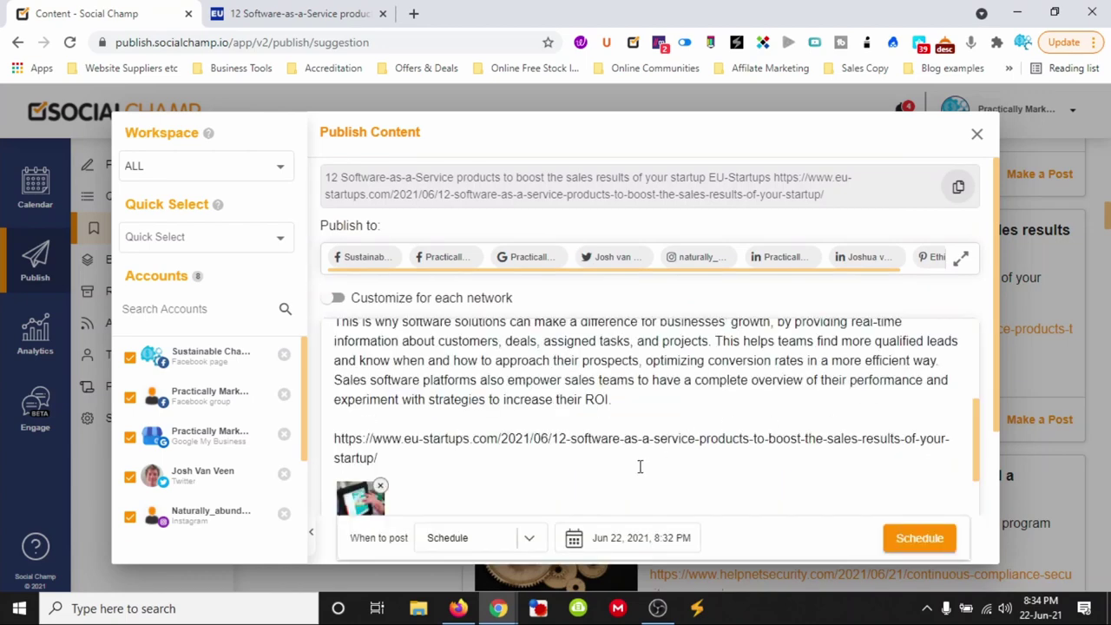
# Step: Check the composed post, enable customization for each network and examine the Facebook version's text, image and options
pyautogui.scroll(3, 640, 468)
pyautogui.scroll(-5, 640, 468)
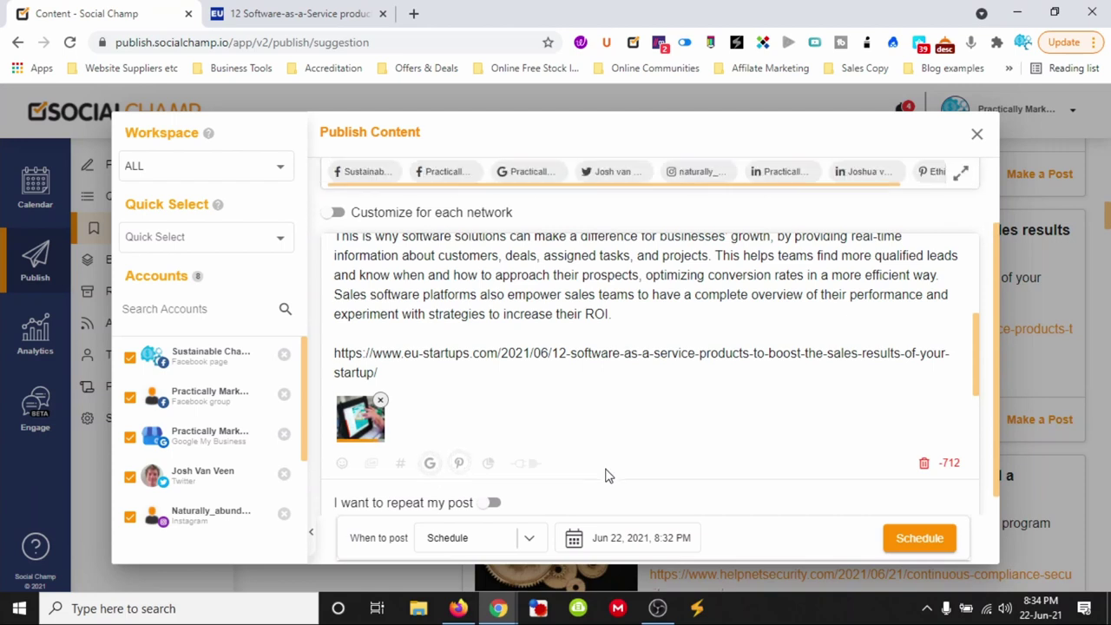
pyautogui.scroll(3, 608, 473)
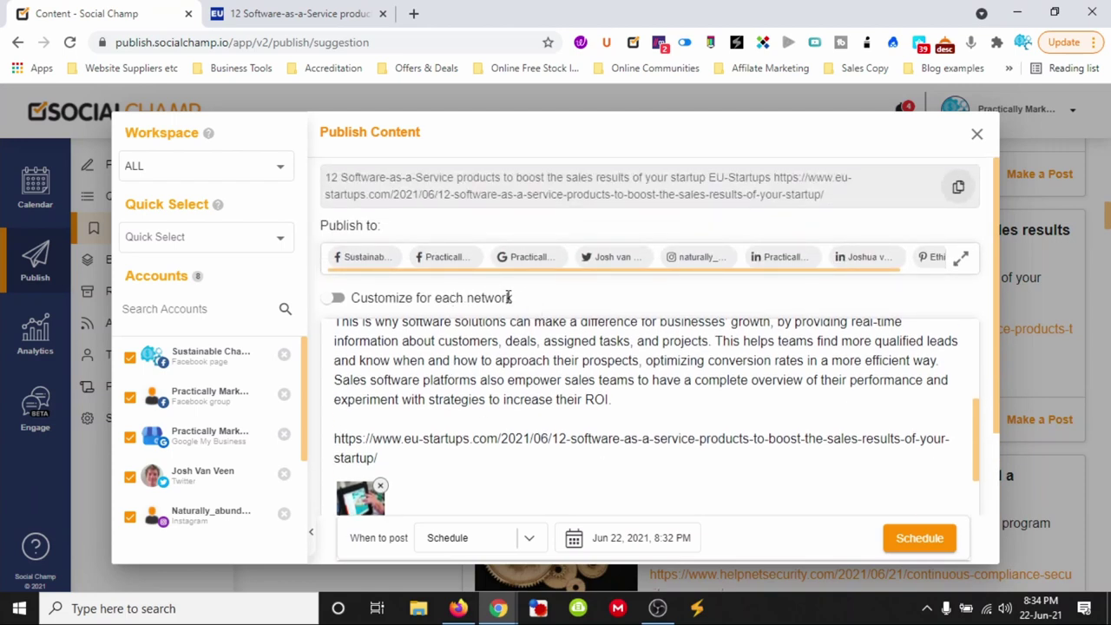
pyautogui.click(334, 298)
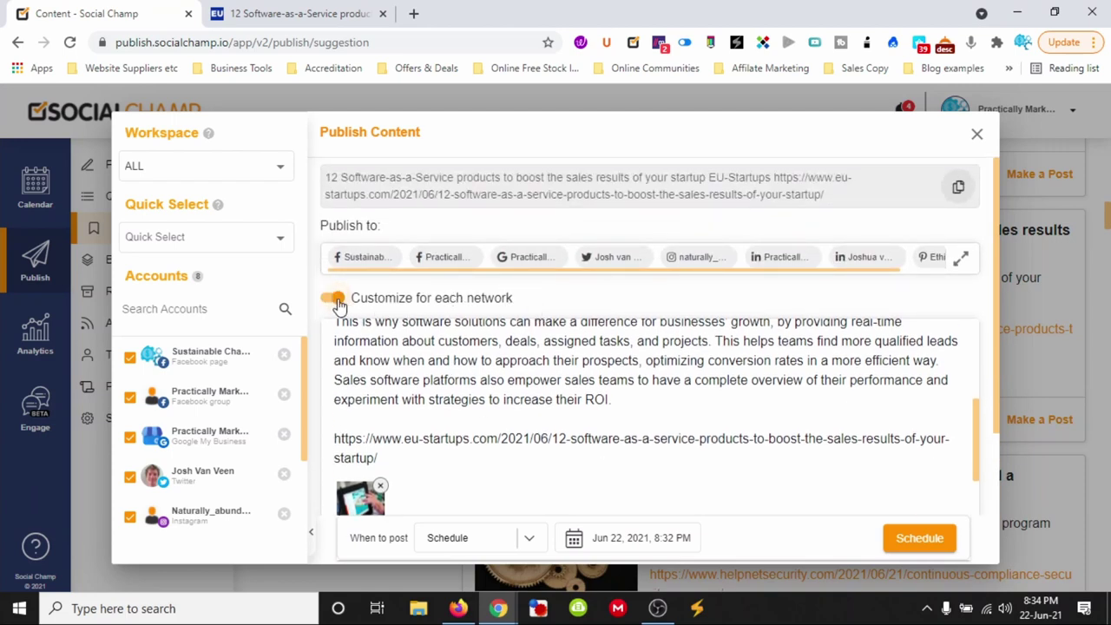
pyautogui.click(651, 405)
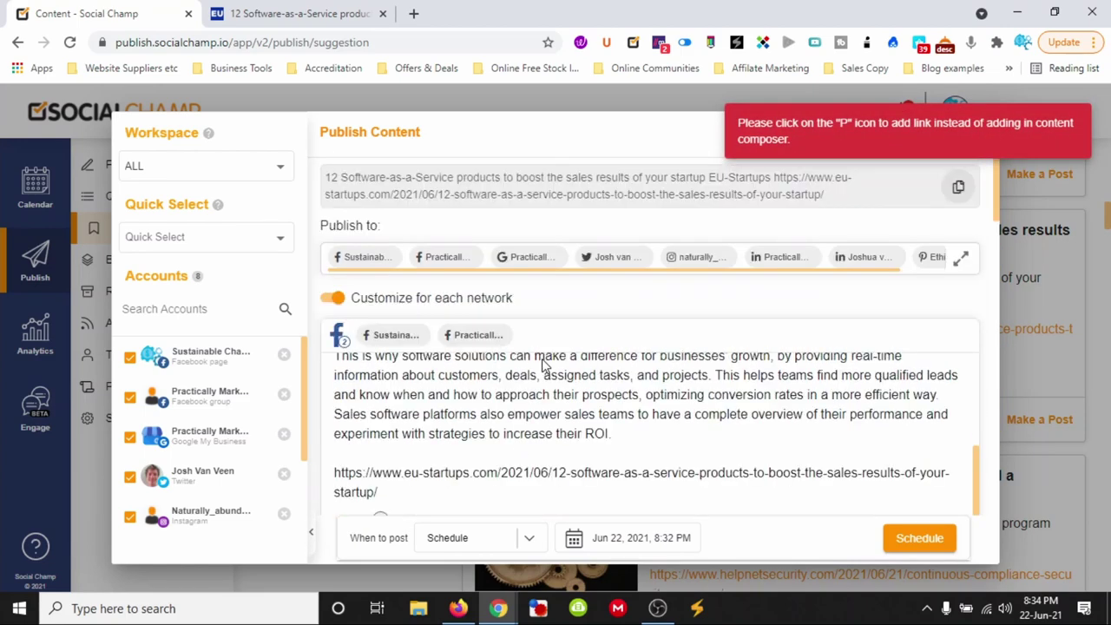
pyautogui.scroll(-2, 543, 362)
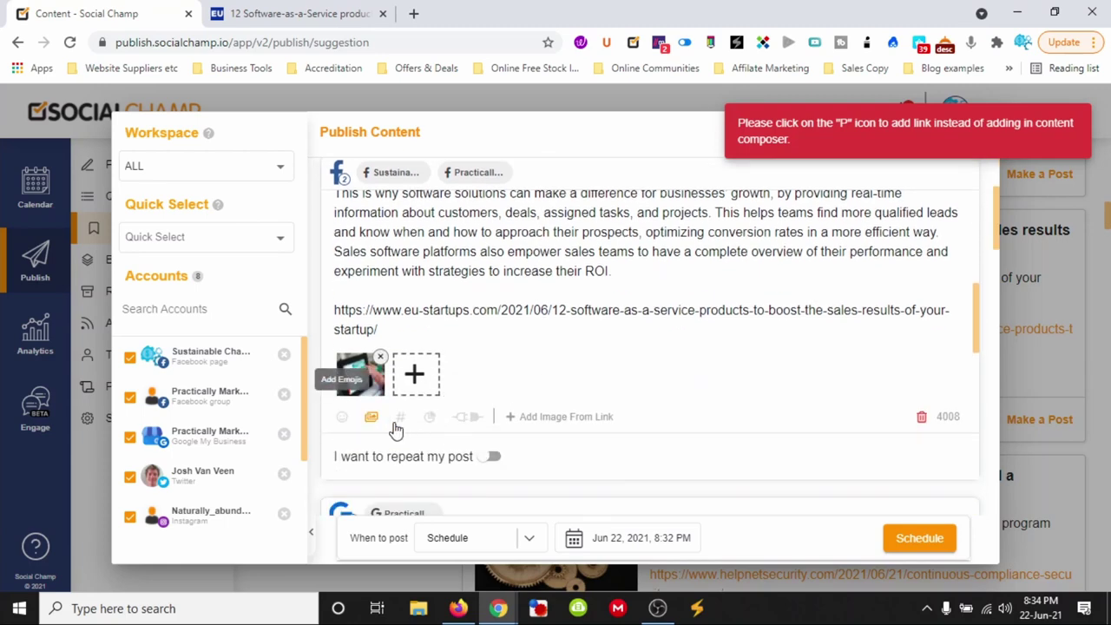
pyautogui.scroll(3, 405, 295)
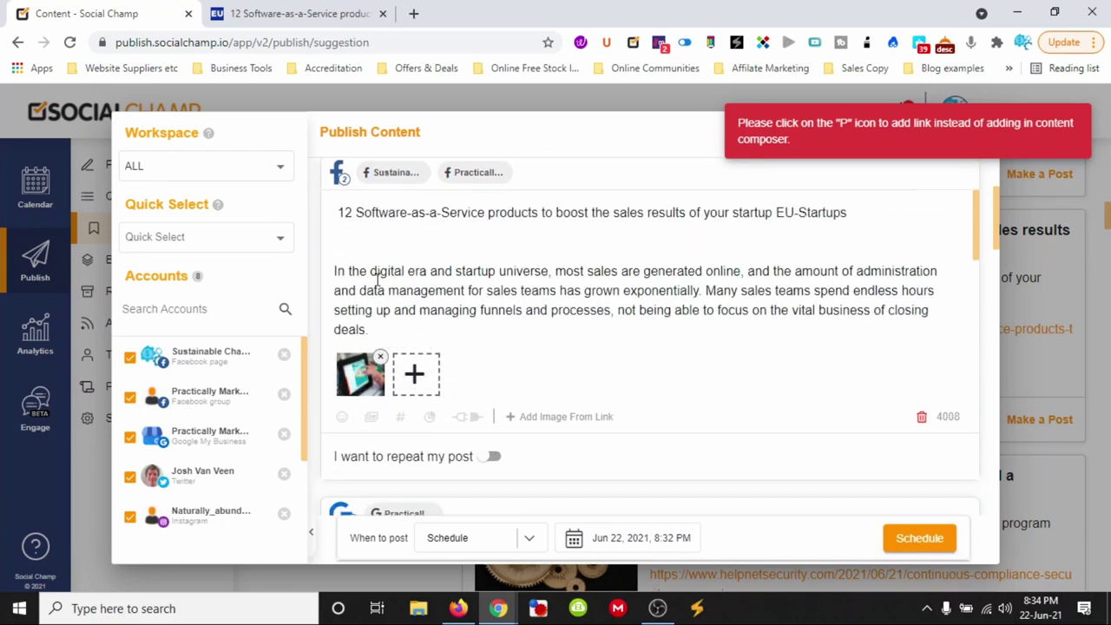
pyautogui.scroll(2, 377, 284)
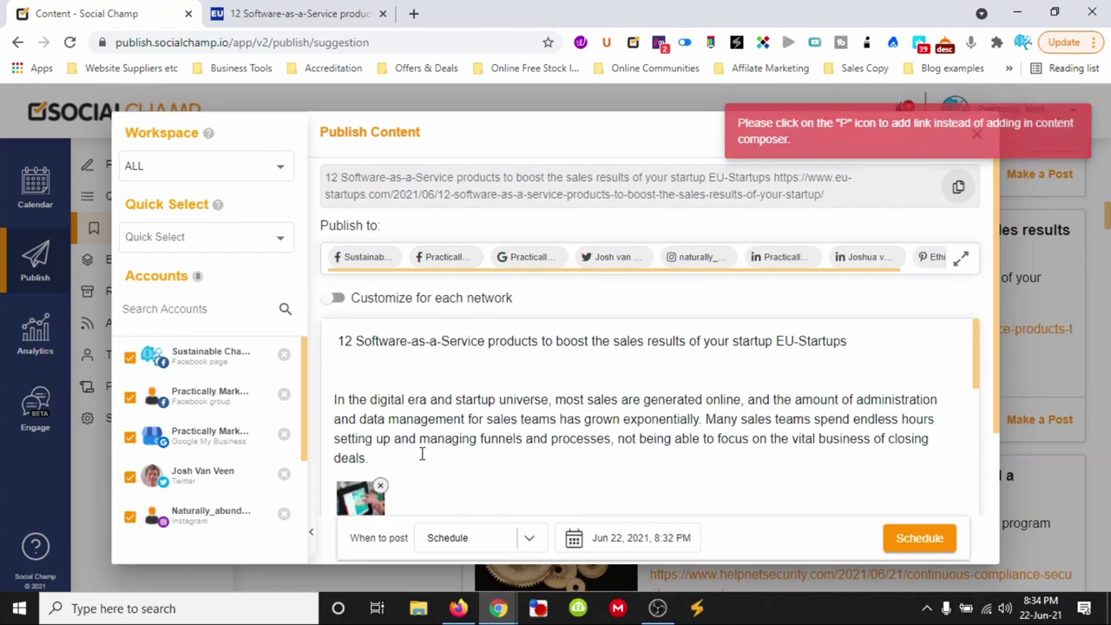
# Step: Open the post's hashtag groups, search them for "#saas" and switch hashtag suggestions off and on again
pyautogui.scroll(-4, 422, 454)
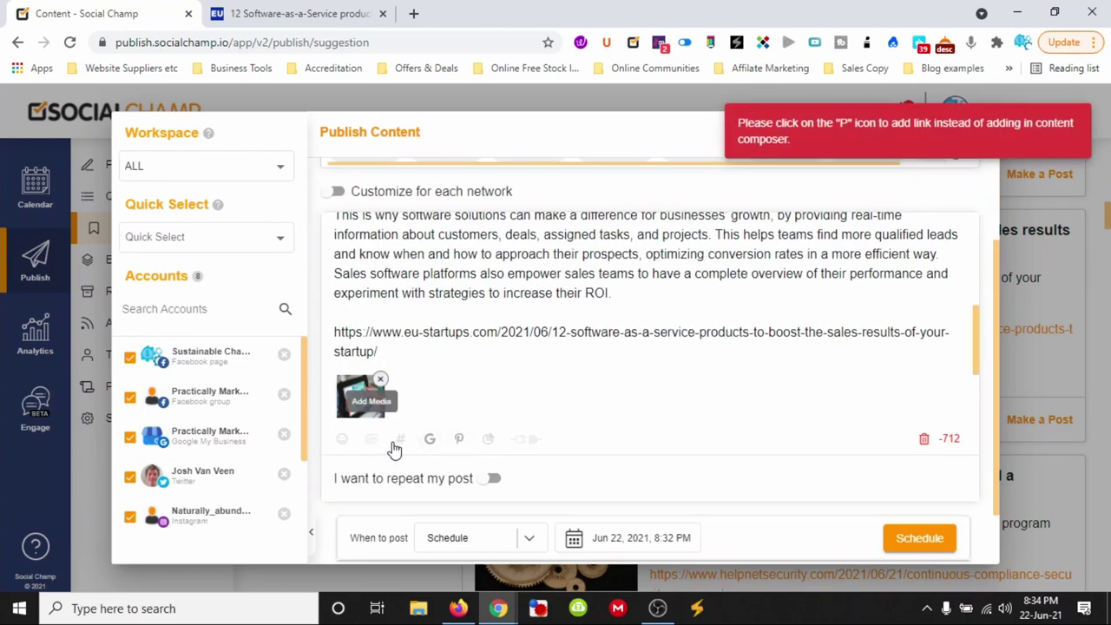
pyautogui.click(401, 441)
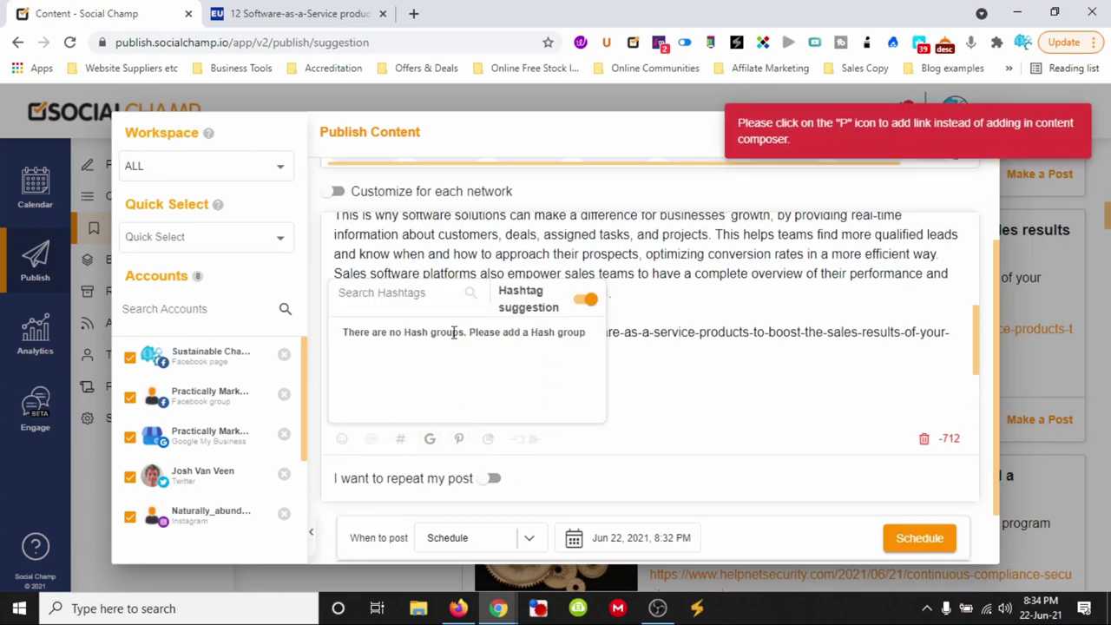
pyautogui.click(409, 297)
pyautogui.write('saa')
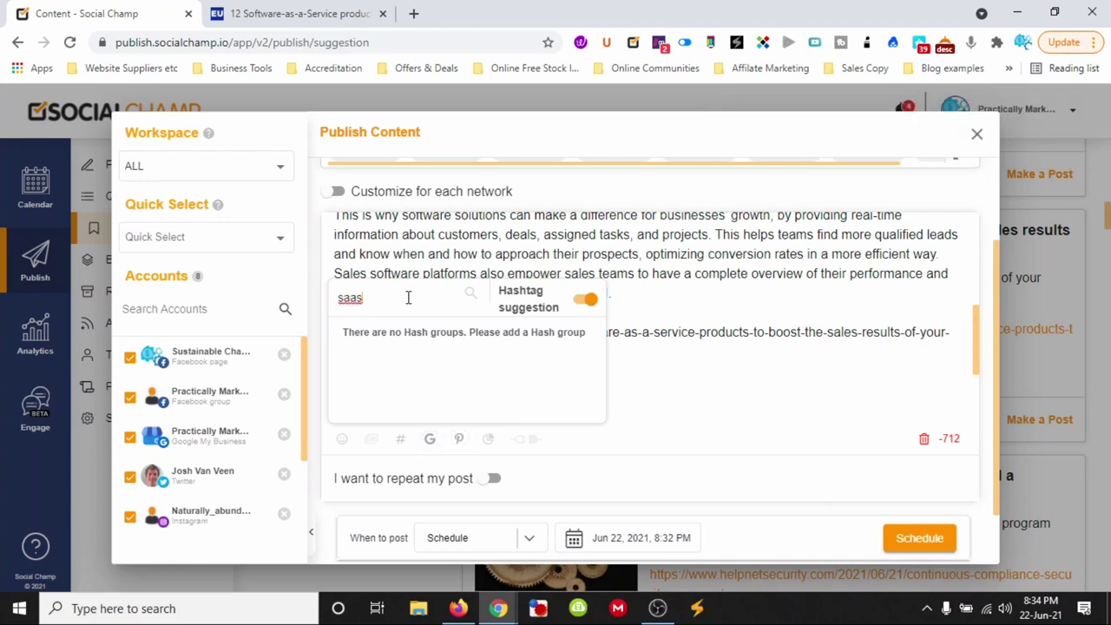
pyautogui.write('s')
pyautogui.press('Home')
pyautogui.write('#')
pyautogui.press('End')
pyautogui.click(587, 299)
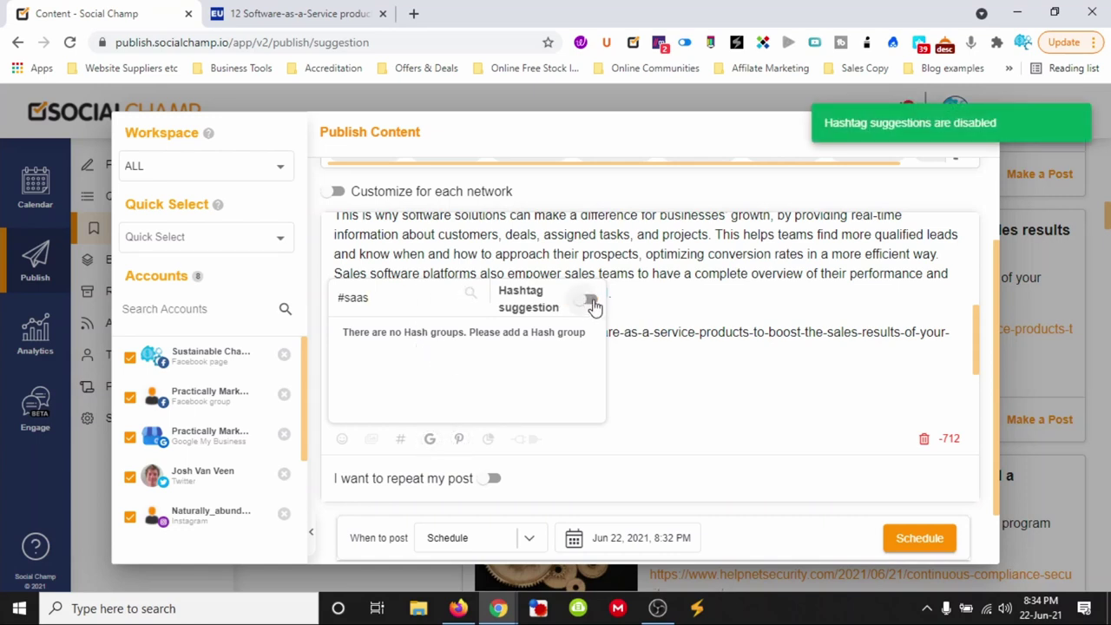
pyautogui.click(590, 300)
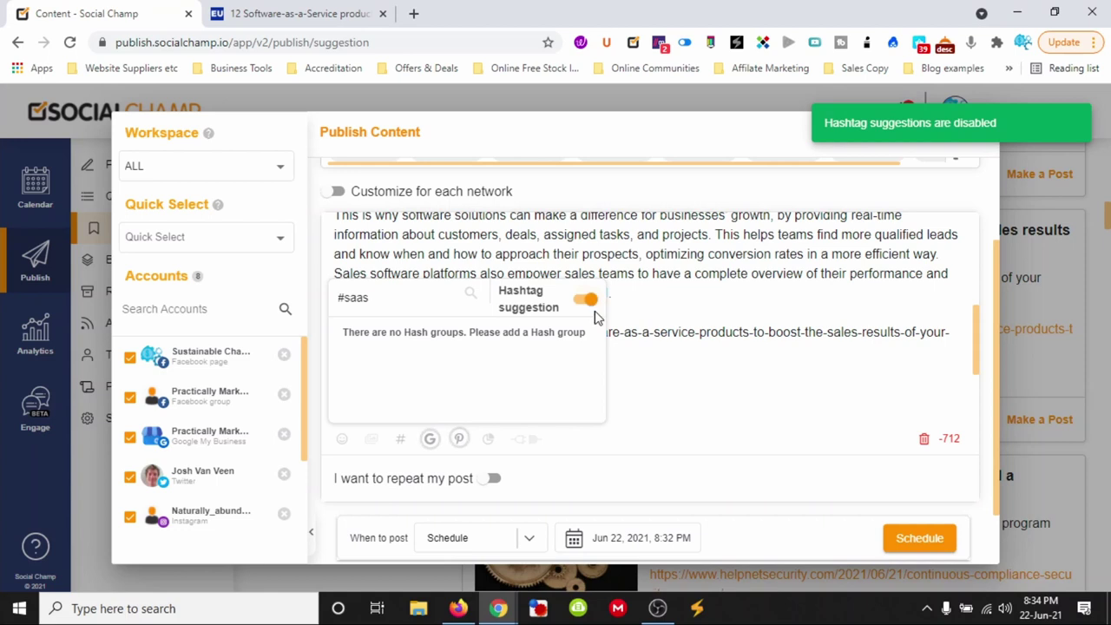
# Step: Add the line "#saas #automation #software" between the last paragraph and the article link, picking the suggested "software" hashtag
pyautogui.click(680, 358)
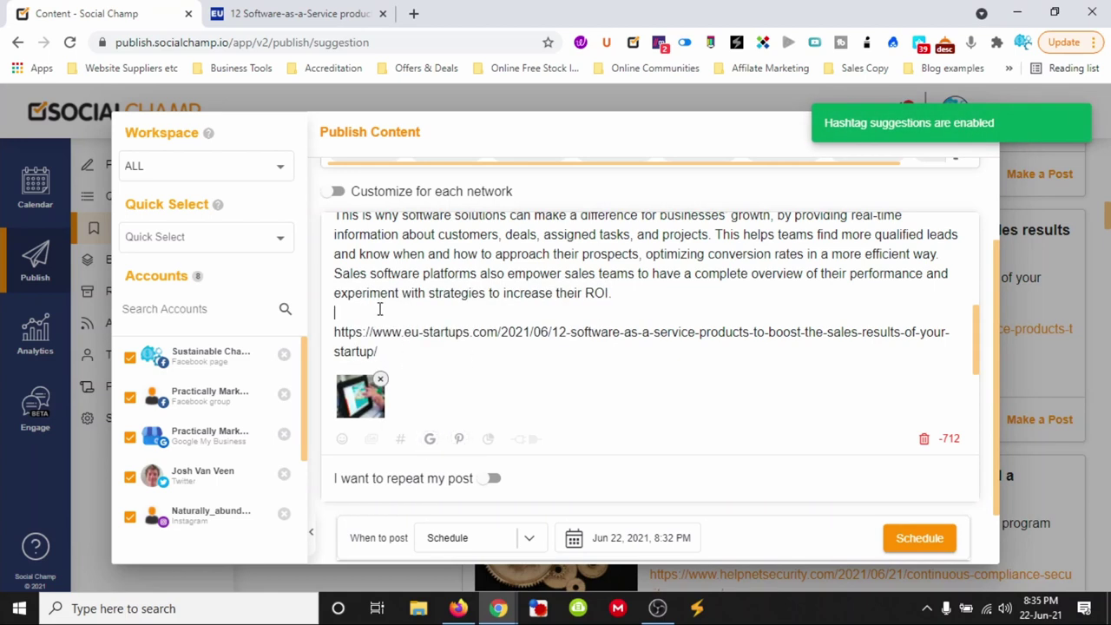
pyautogui.press('Return')
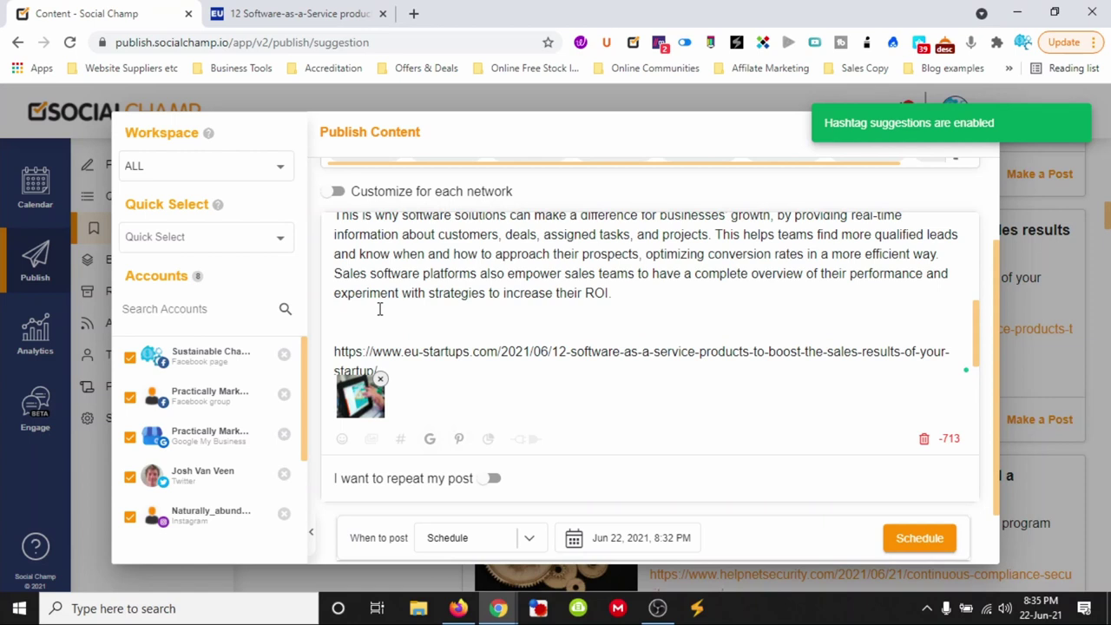
pyautogui.write('#saas')
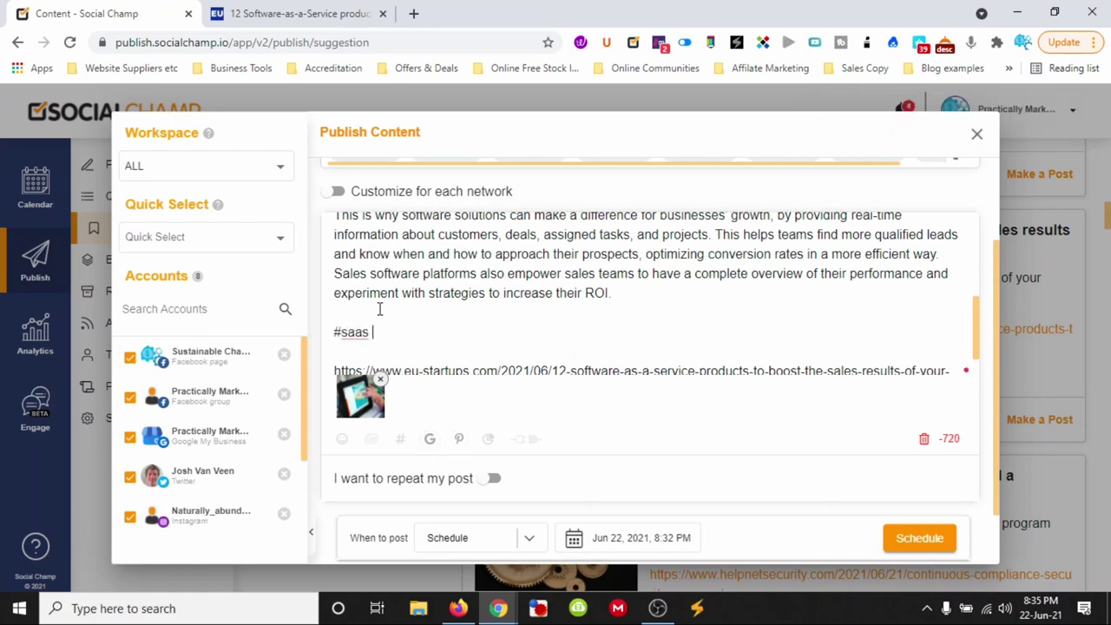
pyautogui.write(' #automation')
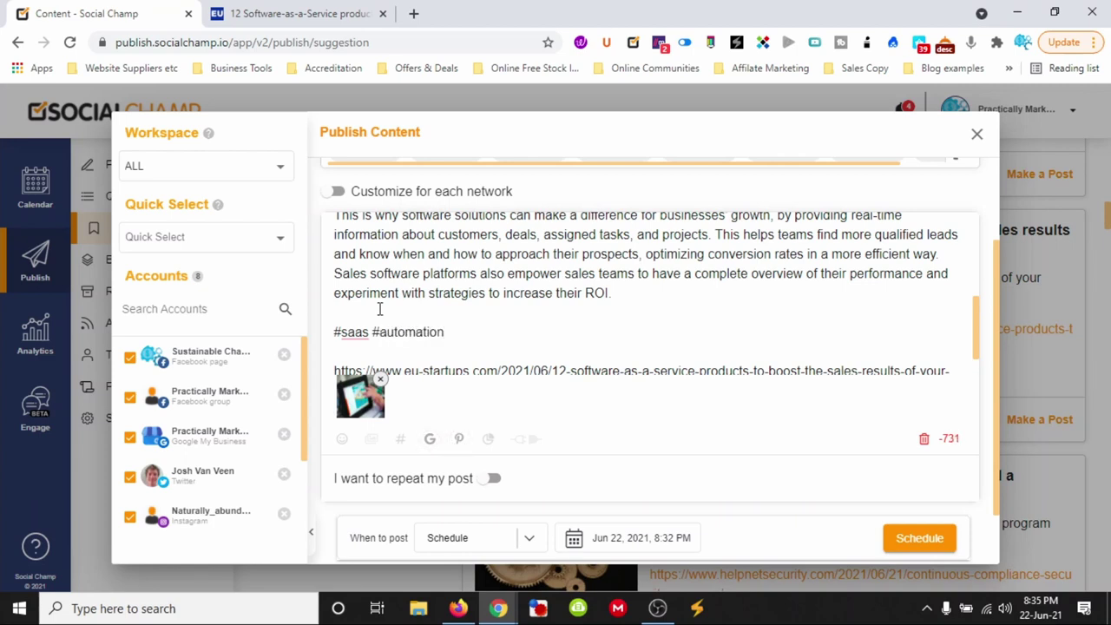
pyautogui.write(' #software')
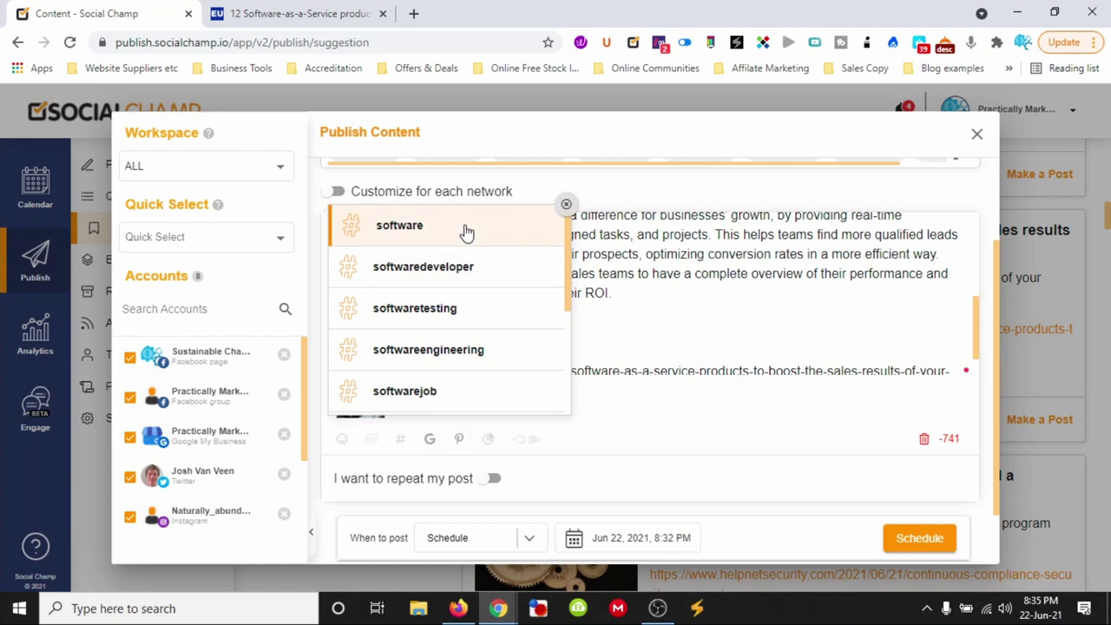
pyautogui.click(466, 233)
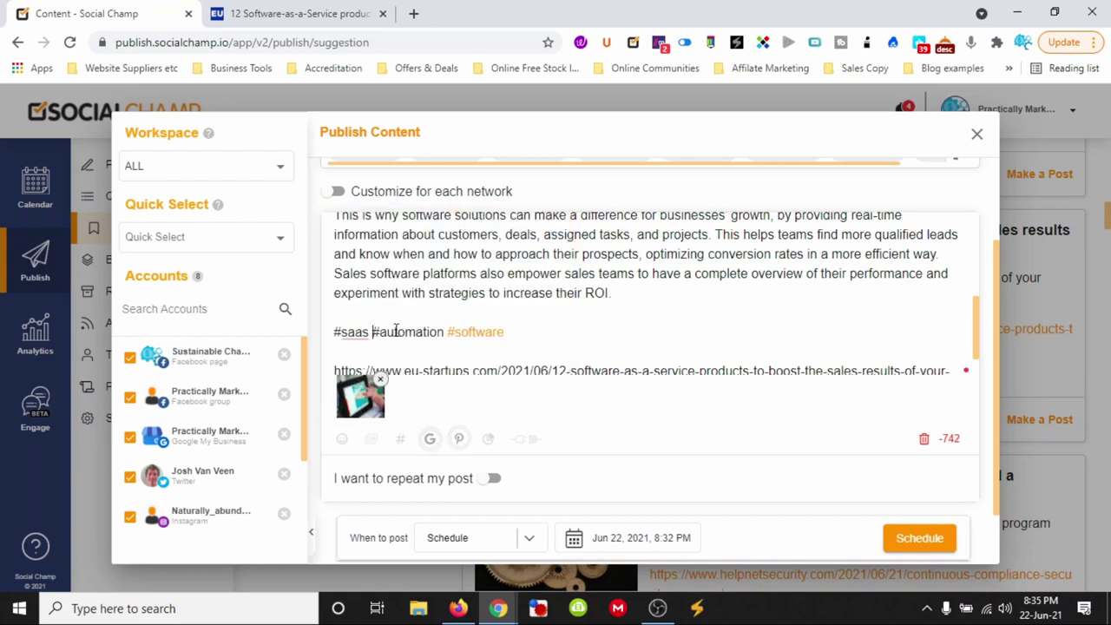
pyautogui.click(443, 332)
pyautogui.hotkey('shift', 'Home')
pyautogui.click(383, 332)
pyautogui.click(354, 333)
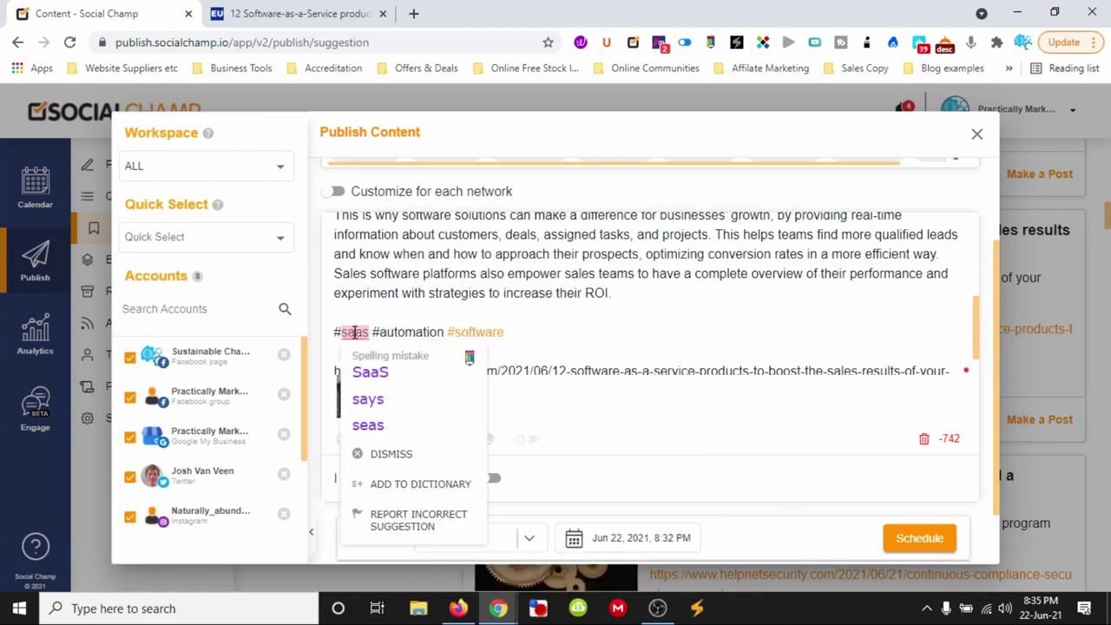
pyautogui.click(391, 331)
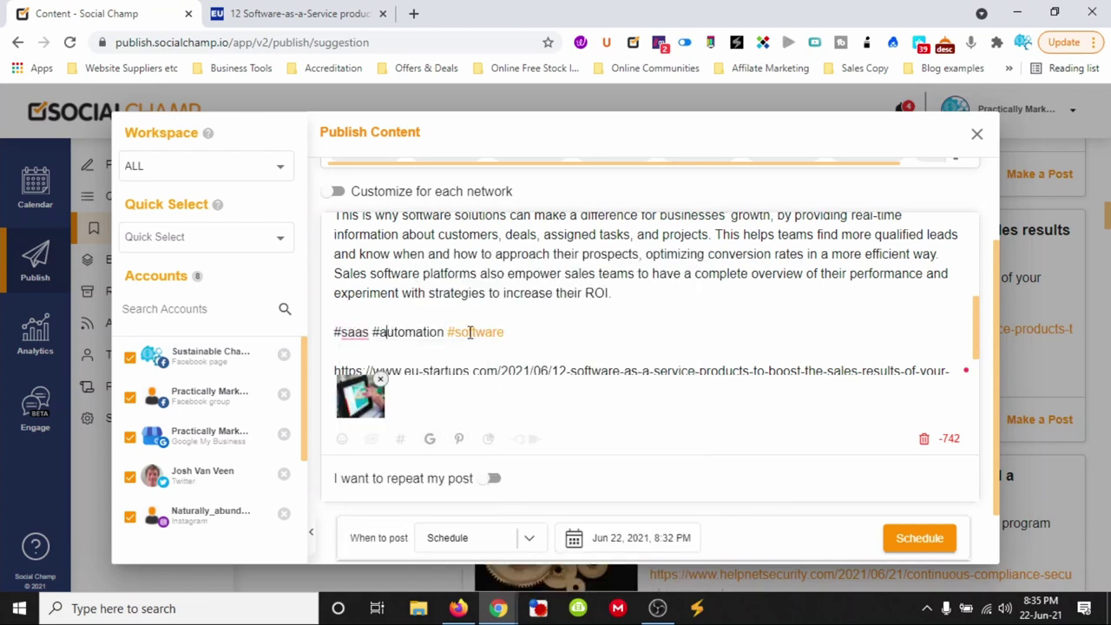
# Step: Enable customization for each network and review the Facebook, Google My Business and Twitter versions of the post
pyautogui.scroll(-1, 547, 332)
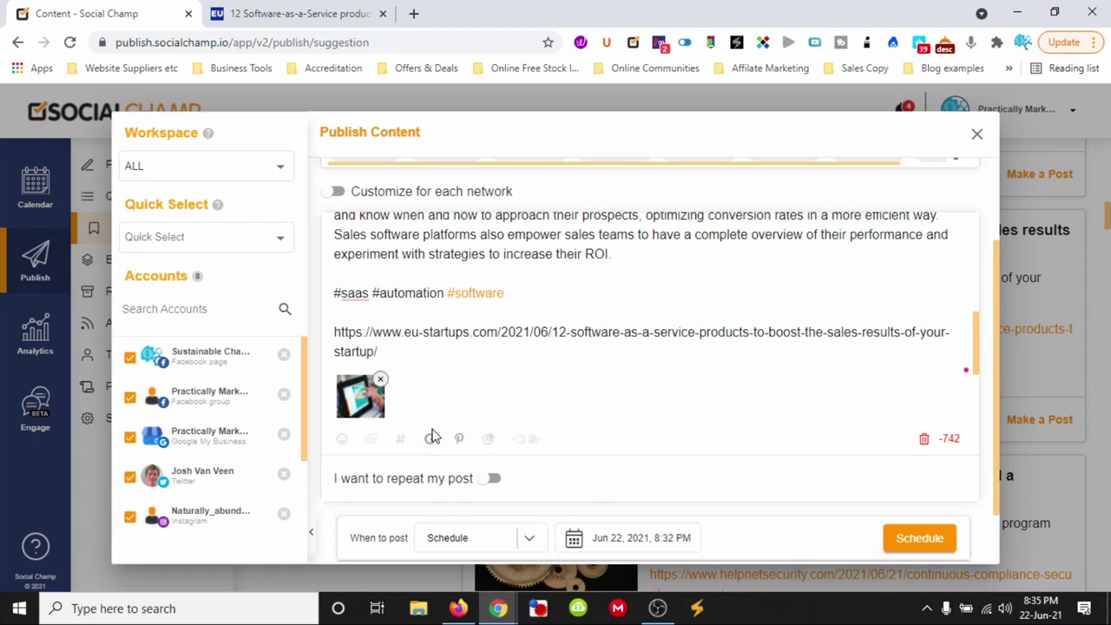
pyautogui.scroll(3, 402, 391)
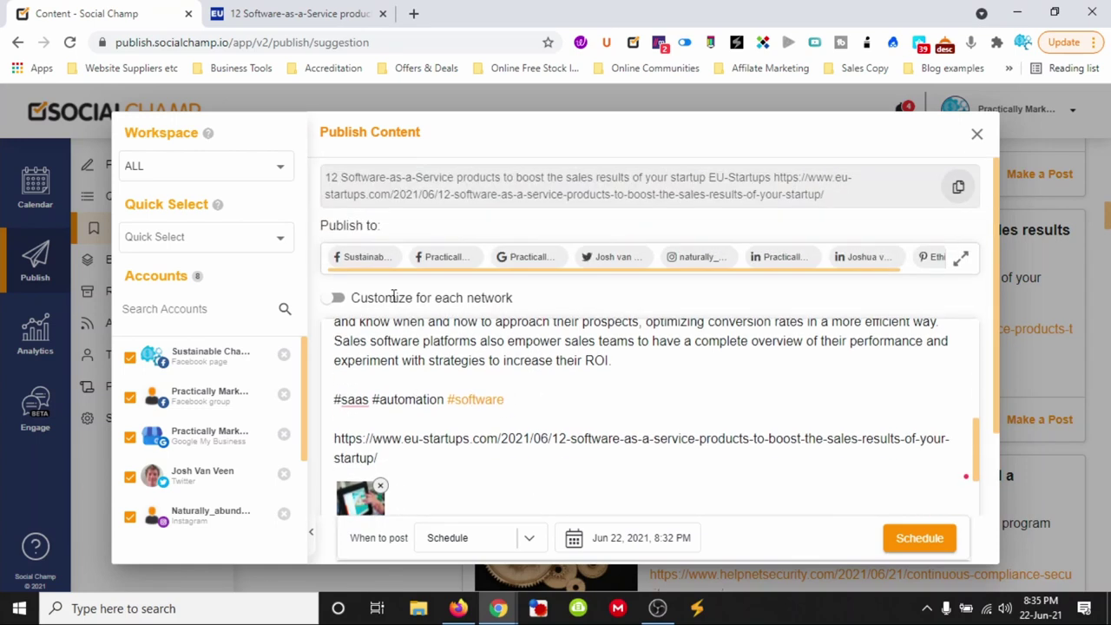
pyautogui.click(336, 298)
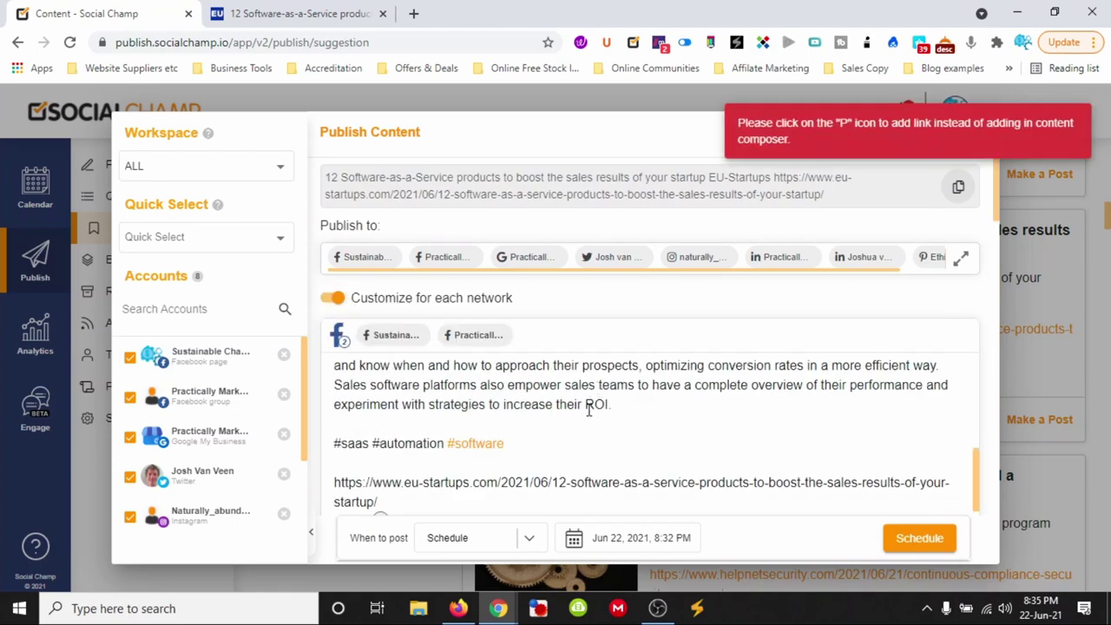
pyautogui.scroll(-5, 589, 418)
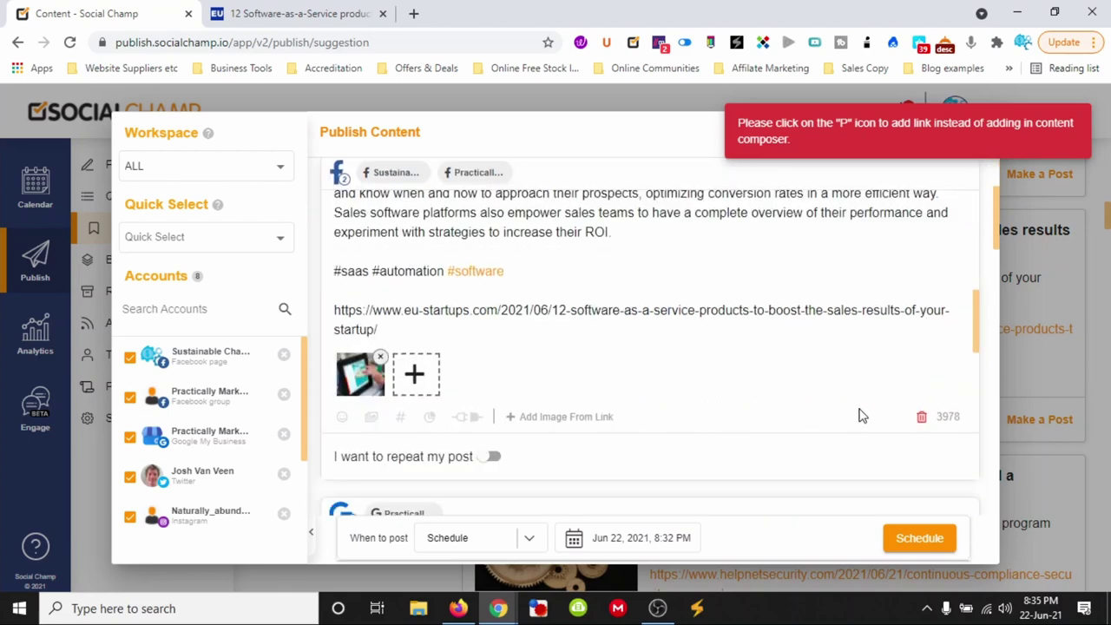
pyautogui.scroll(-5, 859, 408)
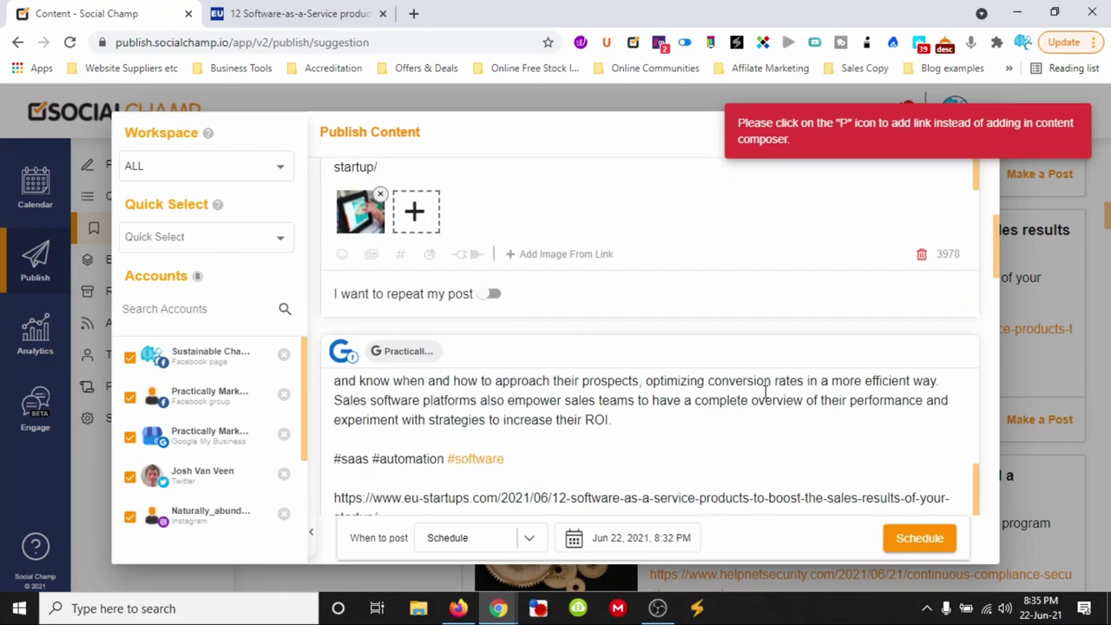
pyautogui.scroll(-2, 895, 433)
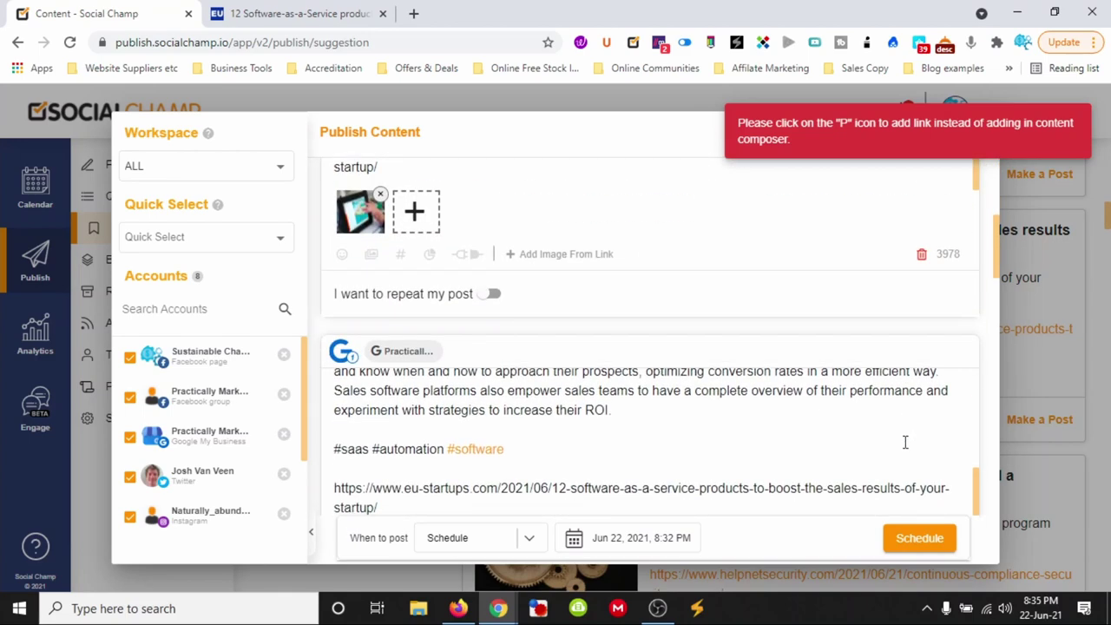
pyautogui.scroll(-6, 936, 456)
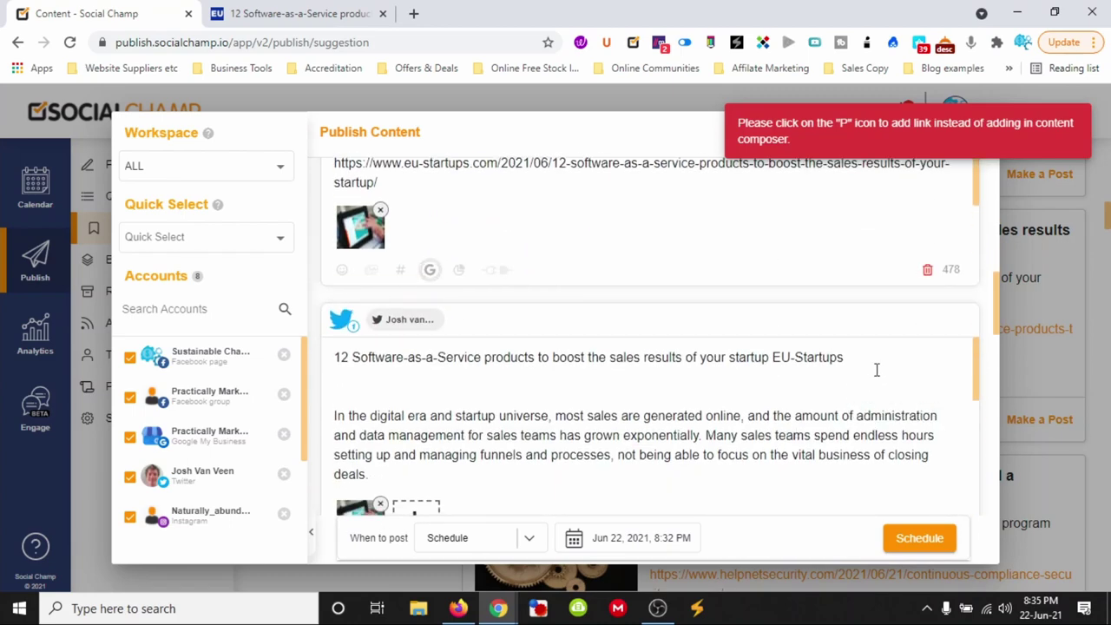
pyautogui.scroll(-5, 720, 385)
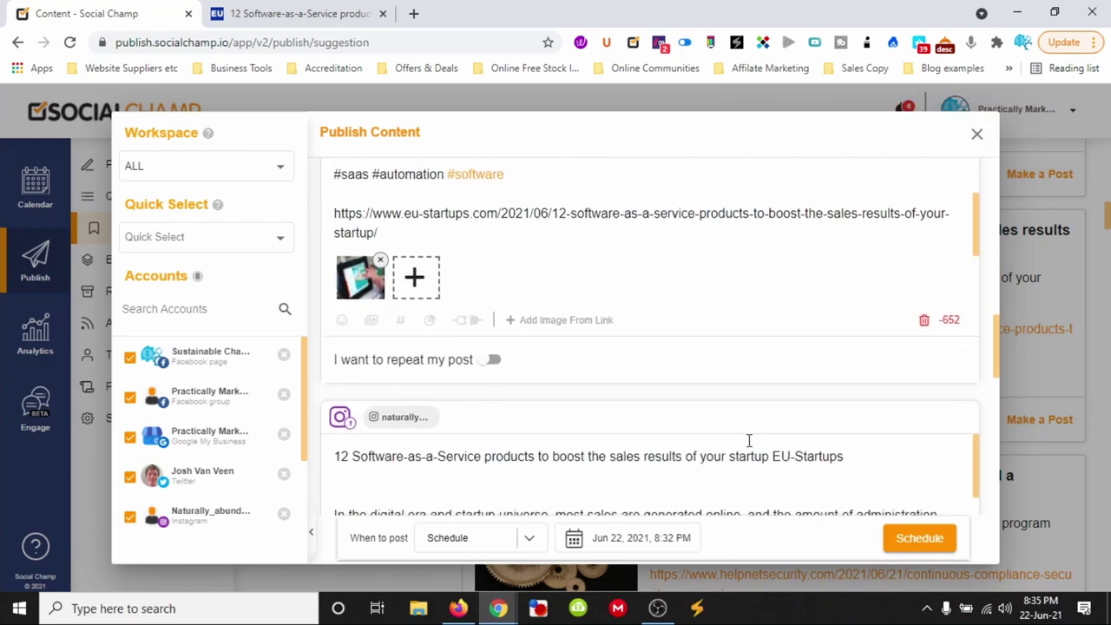
# Step: In the Twitter version, delete the second paragraph's text from "This helps teams find more qualified leads" through "increase their ROI."
pyautogui.scroll(2, 573, 339)
pyautogui.scroll(2, 552, 346)
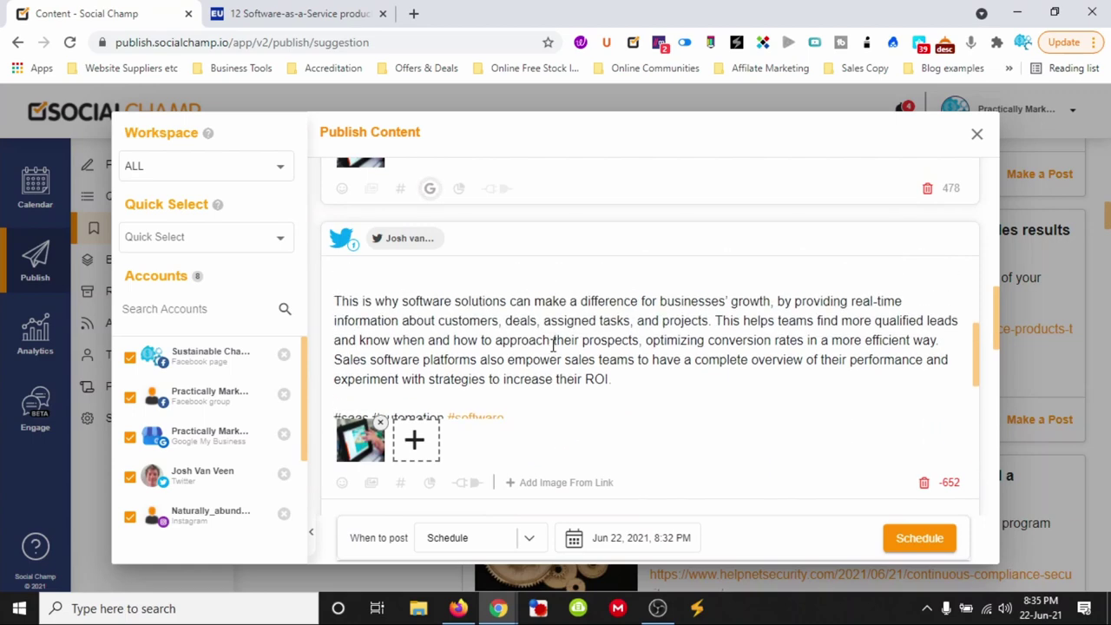
pyautogui.scroll(2, 556, 356)
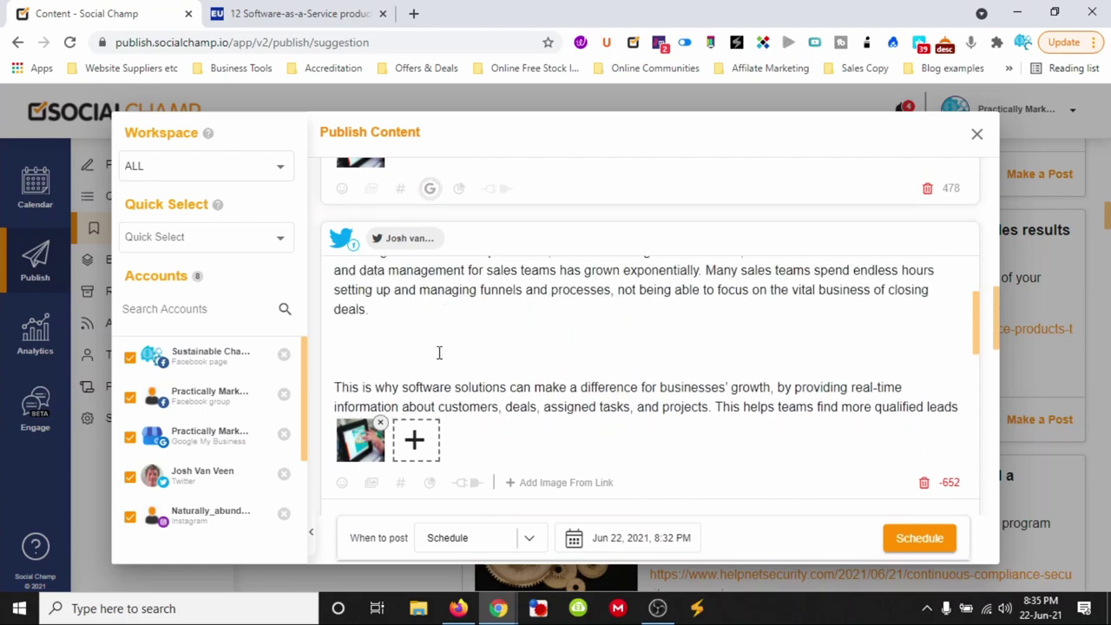
pyautogui.scroll(2, 457, 371)
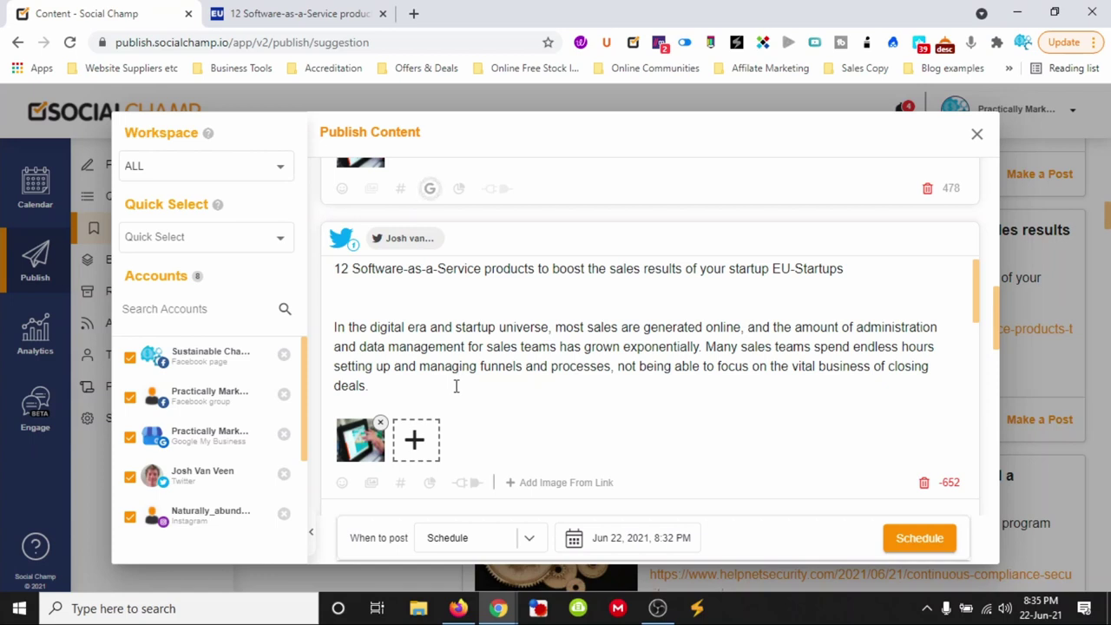
pyautogui.scroll(-3, 455, 386)
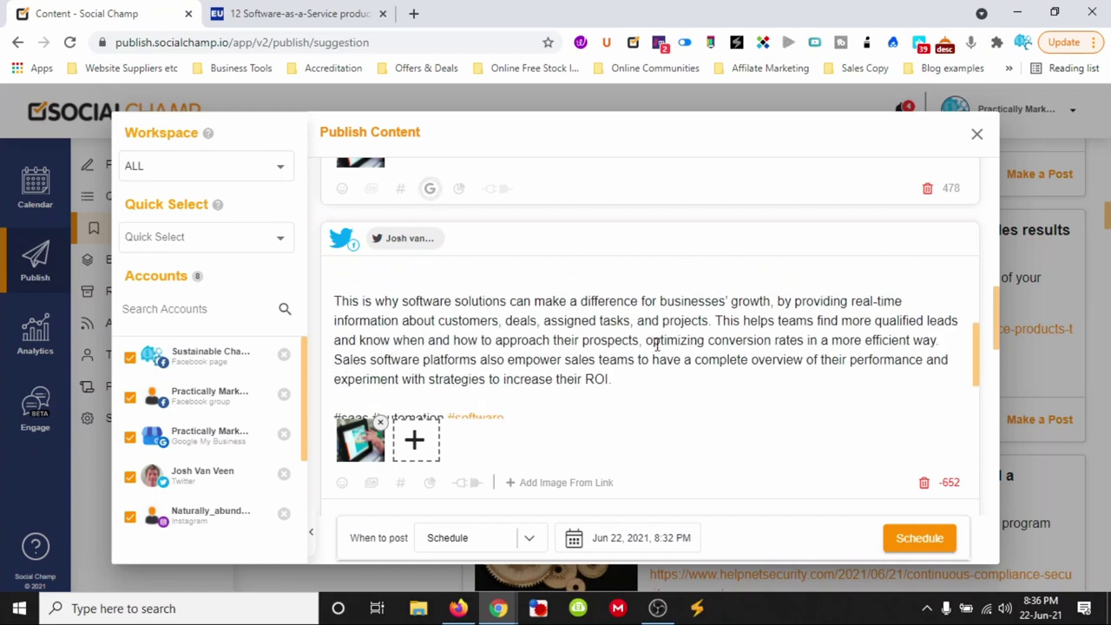
pyautogui.moveTo(531, 379); pyautogui.dragTo(528, 339)
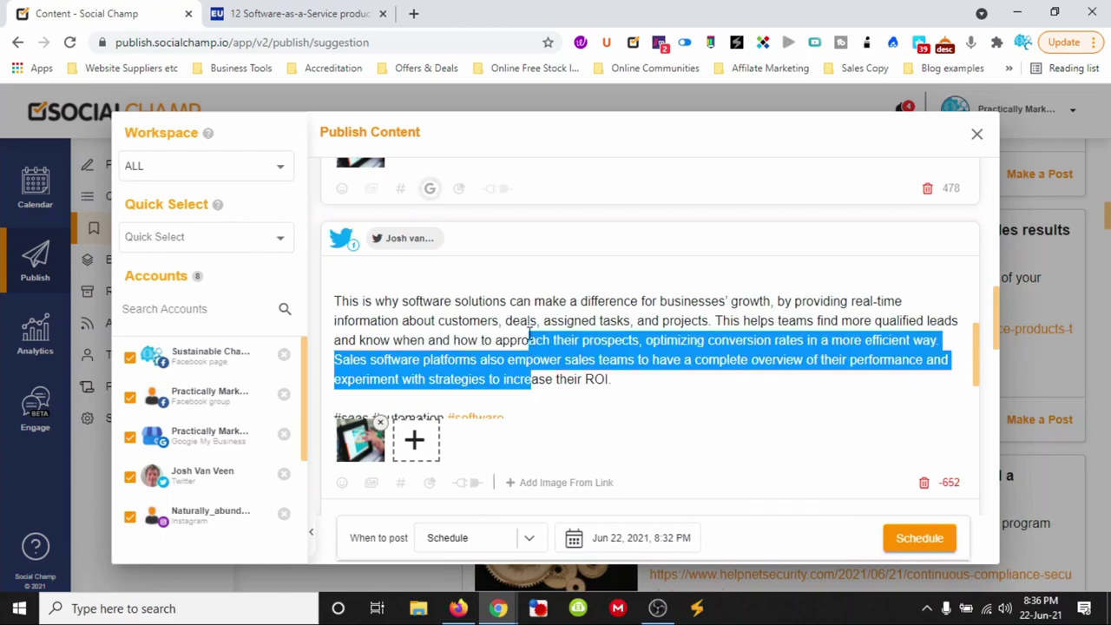
pyautogui.moveTo(640, 378); pyautogui.dragTo(716, 321)
pyautogui.press('BackSpace')
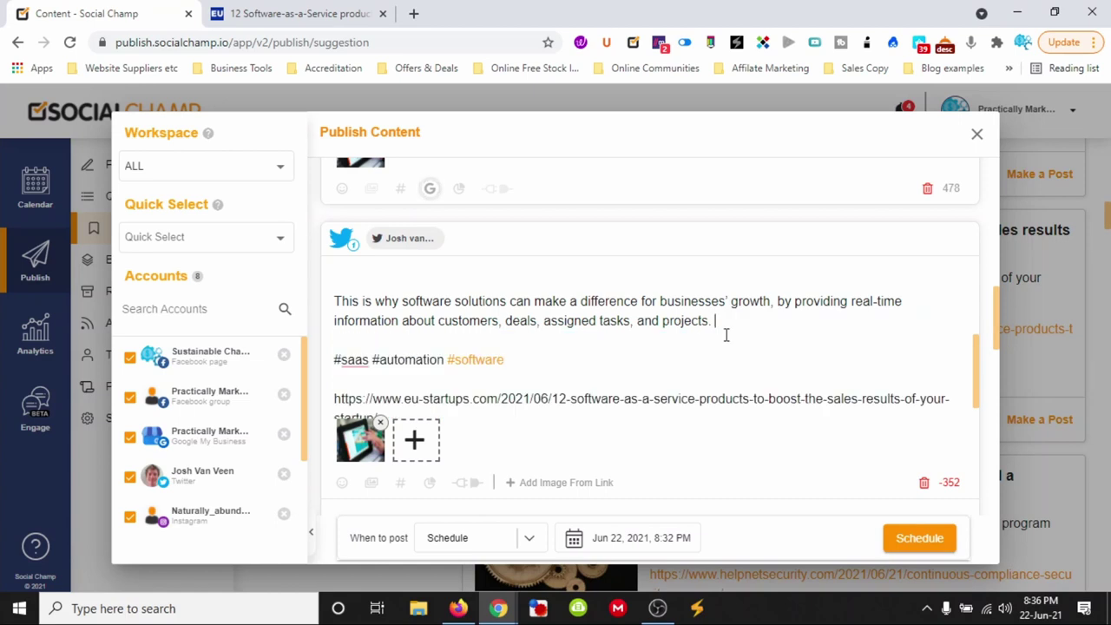
# Step: Reduce the gap between the Twitter version's two paragraphs to a single blank line
pyautogui.press('BackSpace')
pyautogui.press('BackSpace')
pyautogui.press('BackSpace')
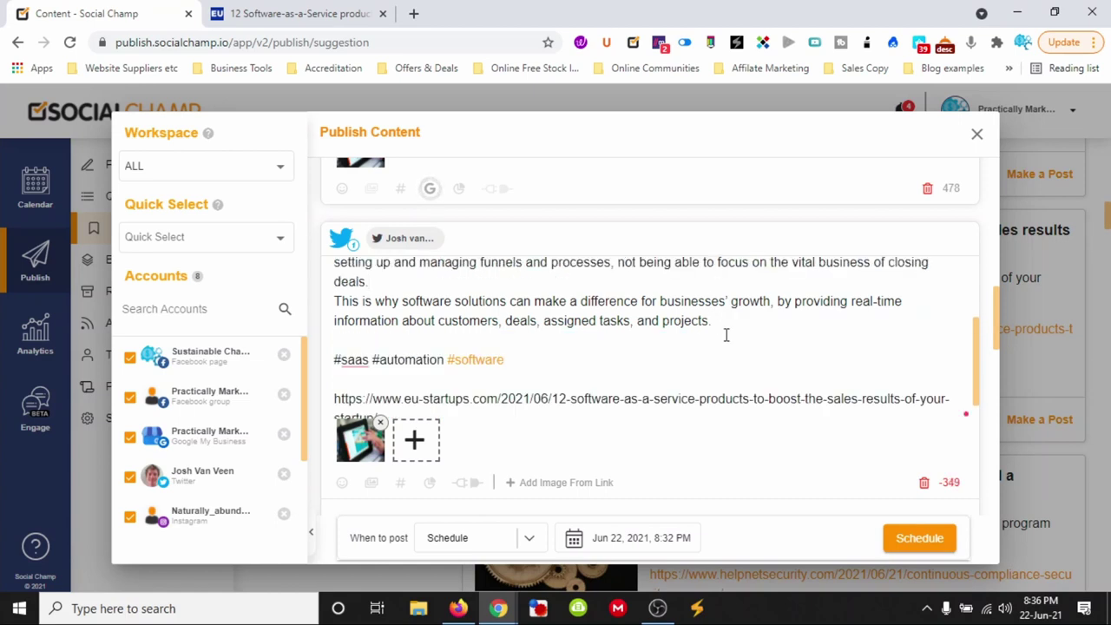
pyautogui.press('Return')
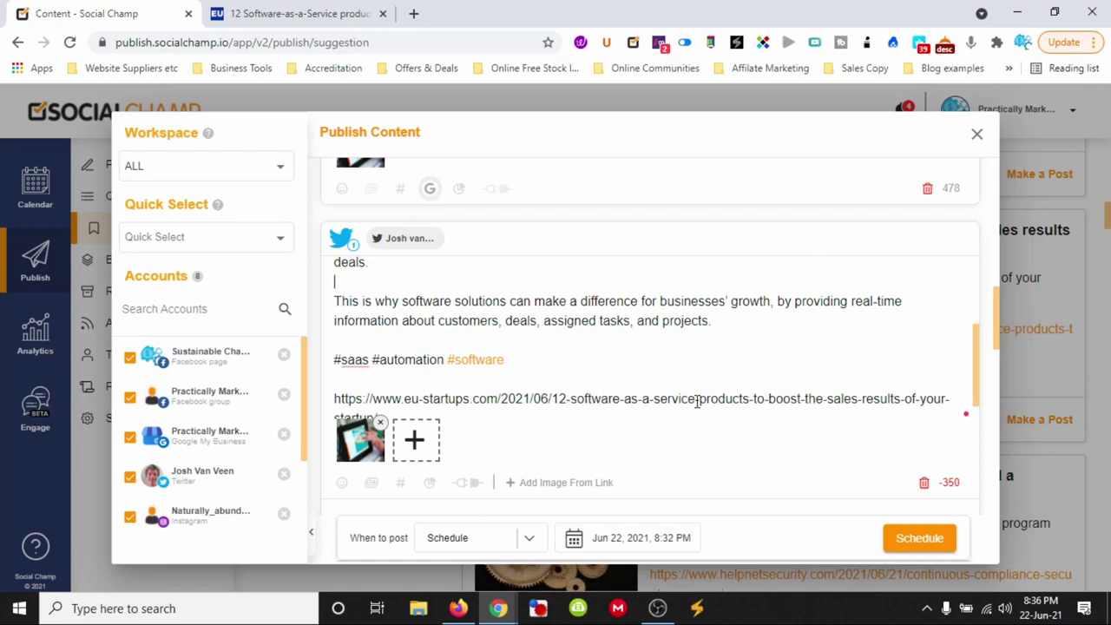
# Step: Delete "EU-Startups" from the end of the title line in the Twitter version
pyautogui.scroll(-1, 697, 402)
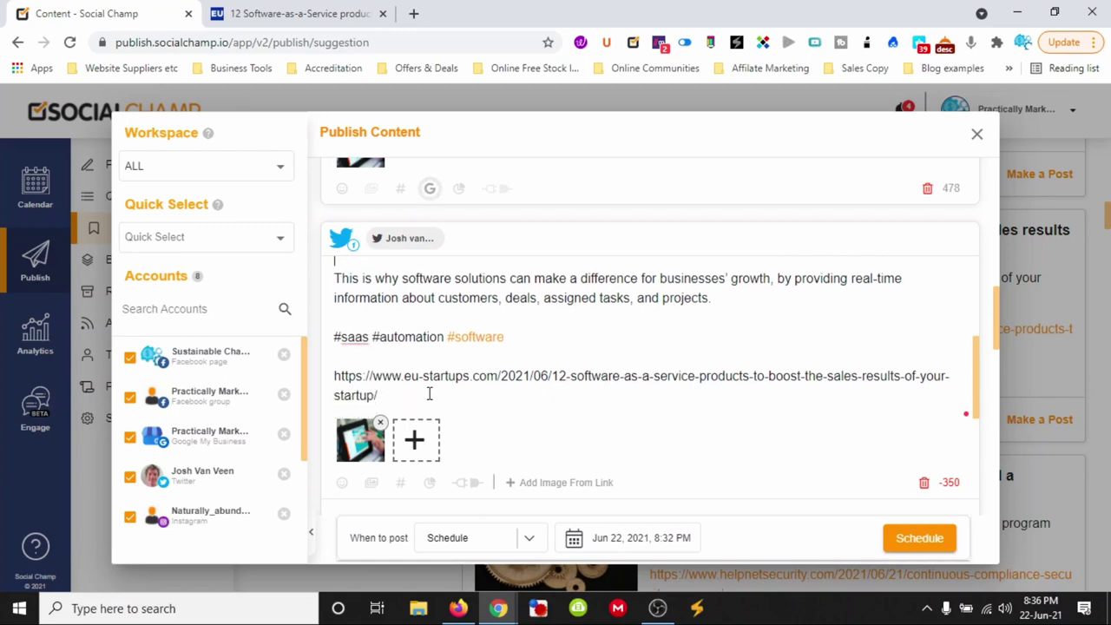
pyautogui.scroll(-1, 432, 382)
pyautogui.scroll(-2, 435, 359)
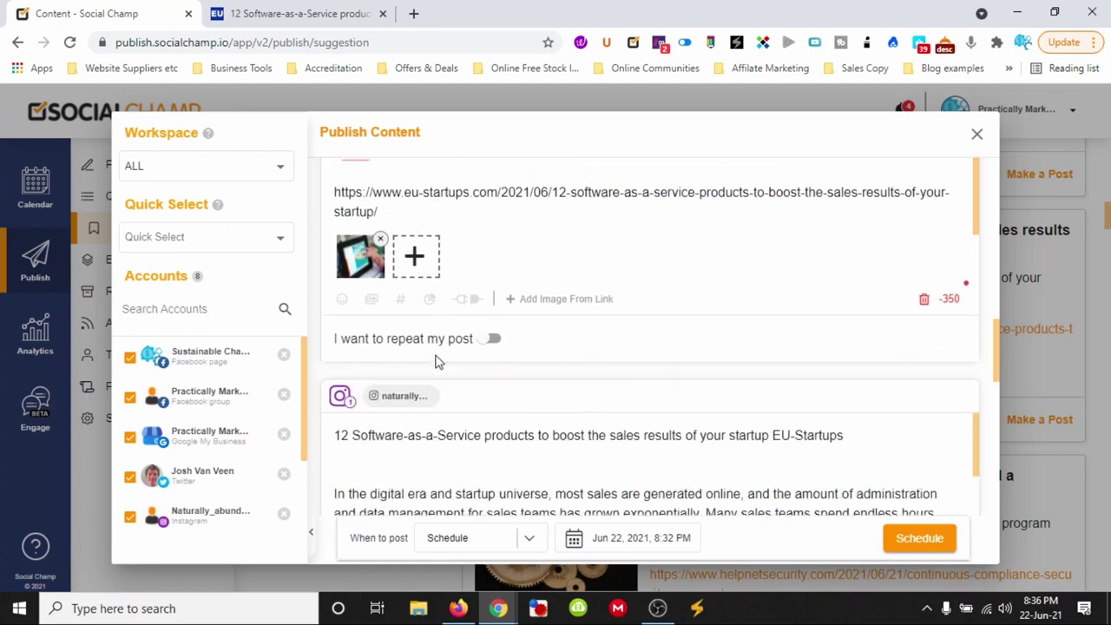
pyautogui.scroll(8, 466, 363)
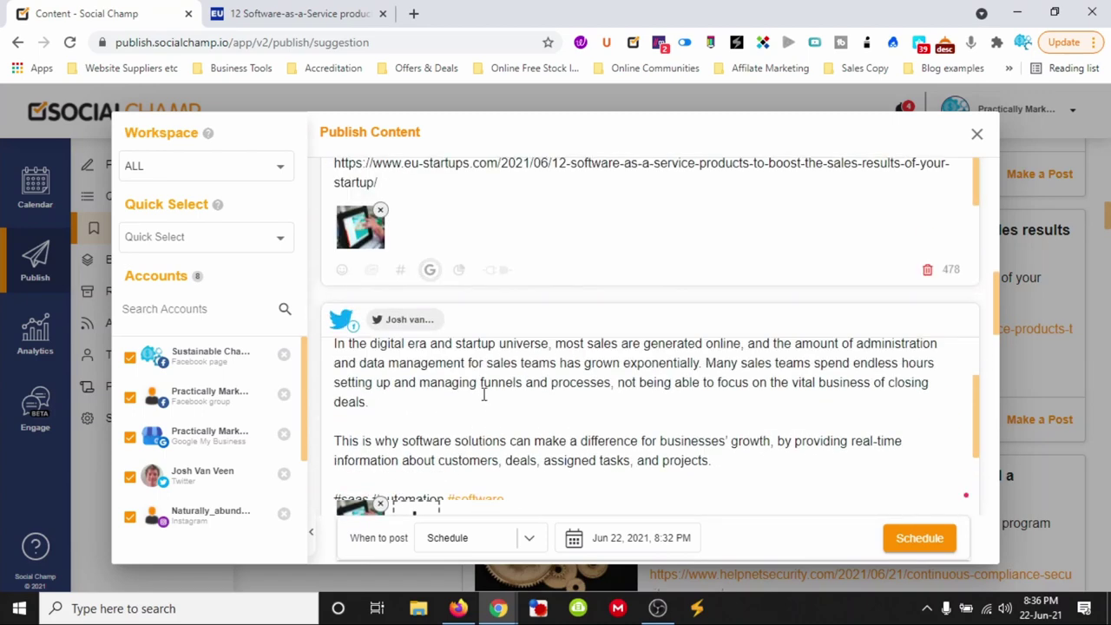
pyautogui.click(443, 387)
pyautogui.scroll(1, 441, 389)
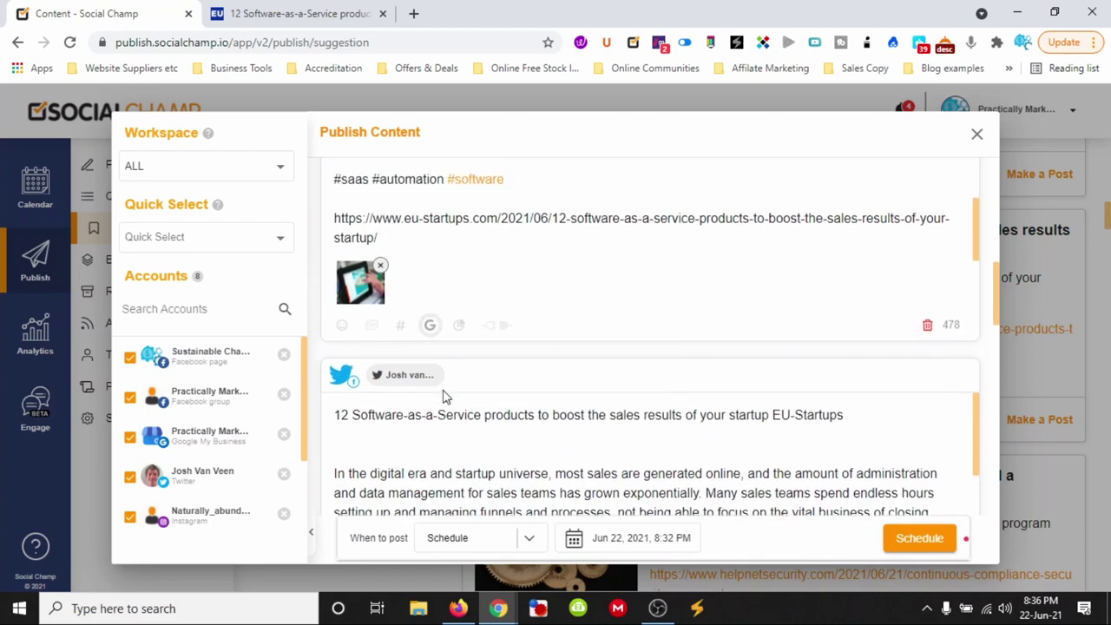
pyautogui.scroll(-1, 469, 448)
pyautogui.scroll(1, 509, 437)
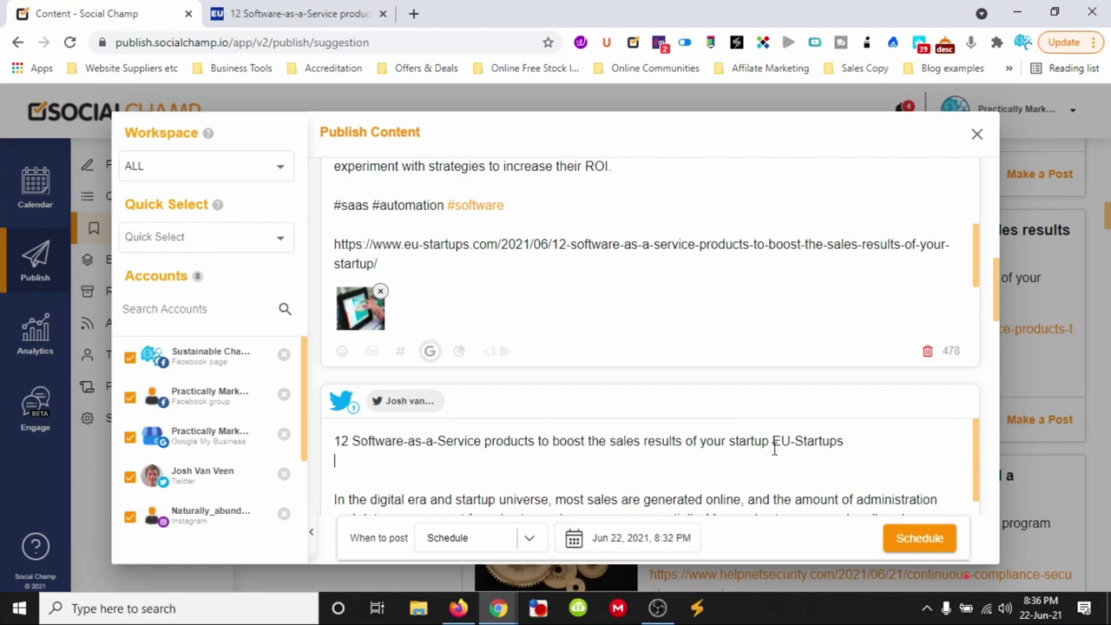
pyautogui.moveTo(860, 440); pyautogui.dragTo(335, 441)
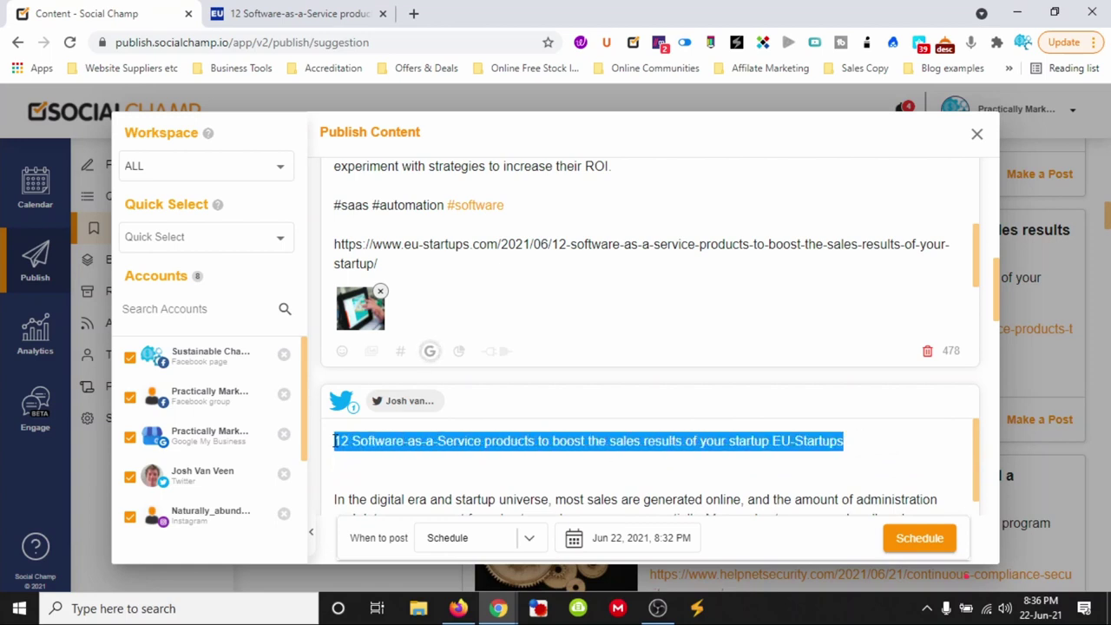
pyautogui.click(436, 443)
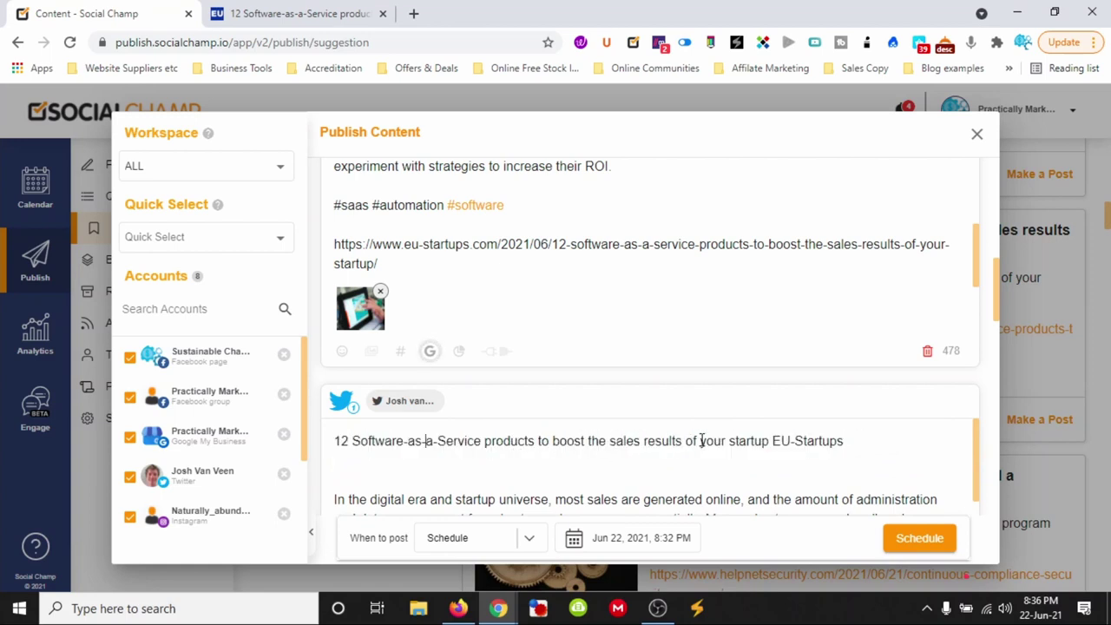
pyautogui.moveTo(770, 441); pyautogui.dragTo(850, 443)
pyautogui.press('BackSpace')
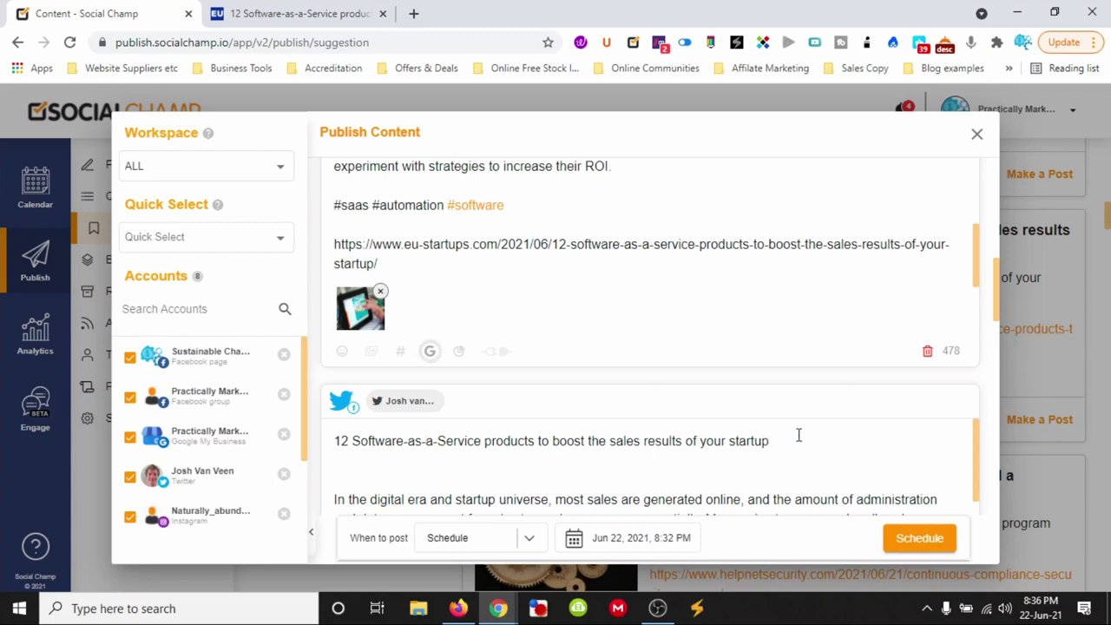
# Step: Reduce the gap between the Twitter version's title and first paragraph to a single blank line
pyautogui.scroll(-2, 660, 451)
pyautogui.scroll(2, 634, 457)
pyautogui.moveTo(976, 482); pyautogui.dragTo(977, 512)
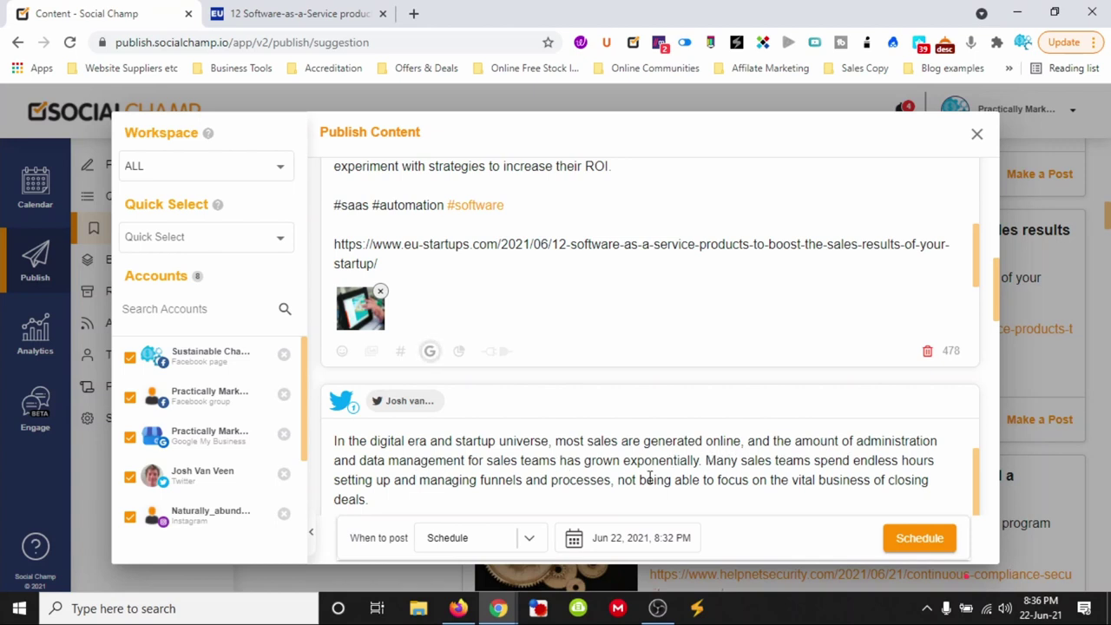
pyautogui.scroll(-1, 649, 478)
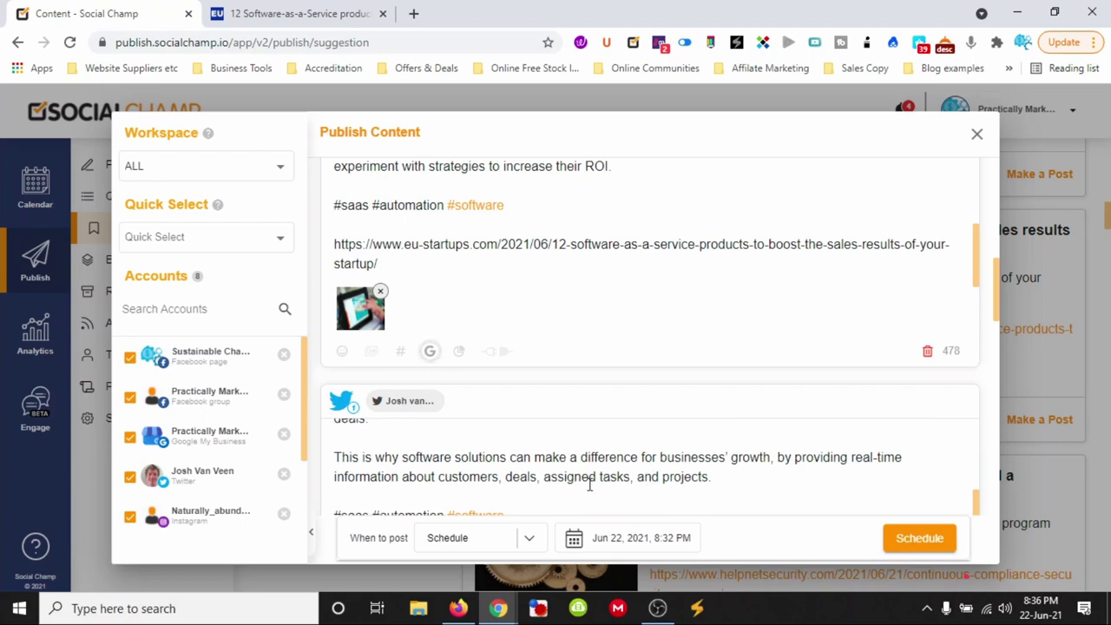
pyautogui.scroll(-5, 589, 484)
pyautogui.scroll(10, 595, 462)
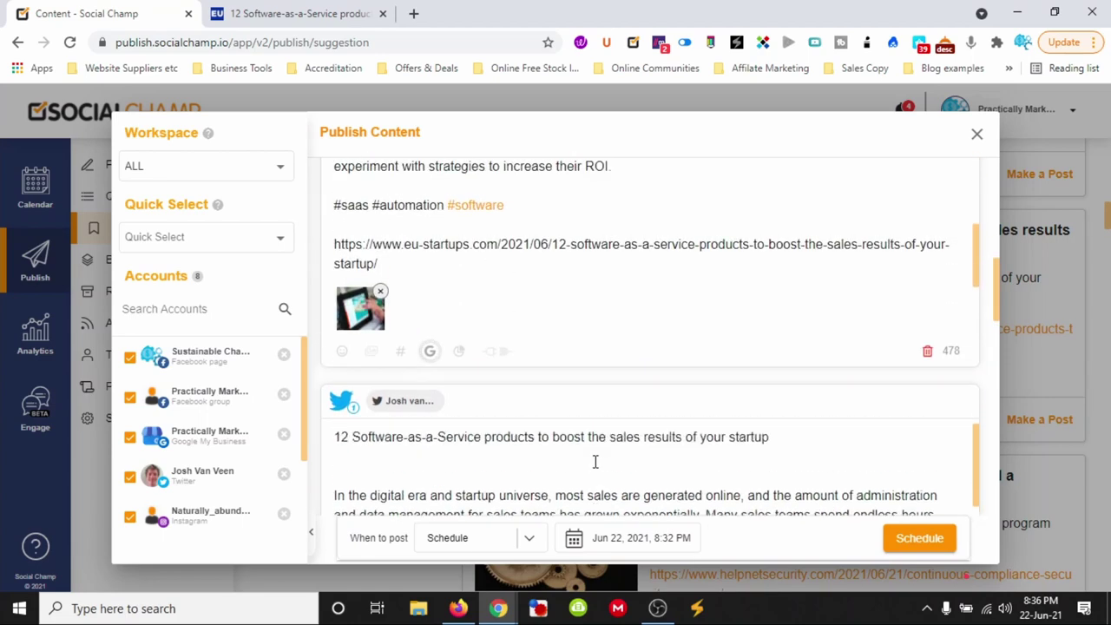
pyautogui.click(595, 462)
pyautogui.click(483, 479)
pyautogui.press('BackSpace')
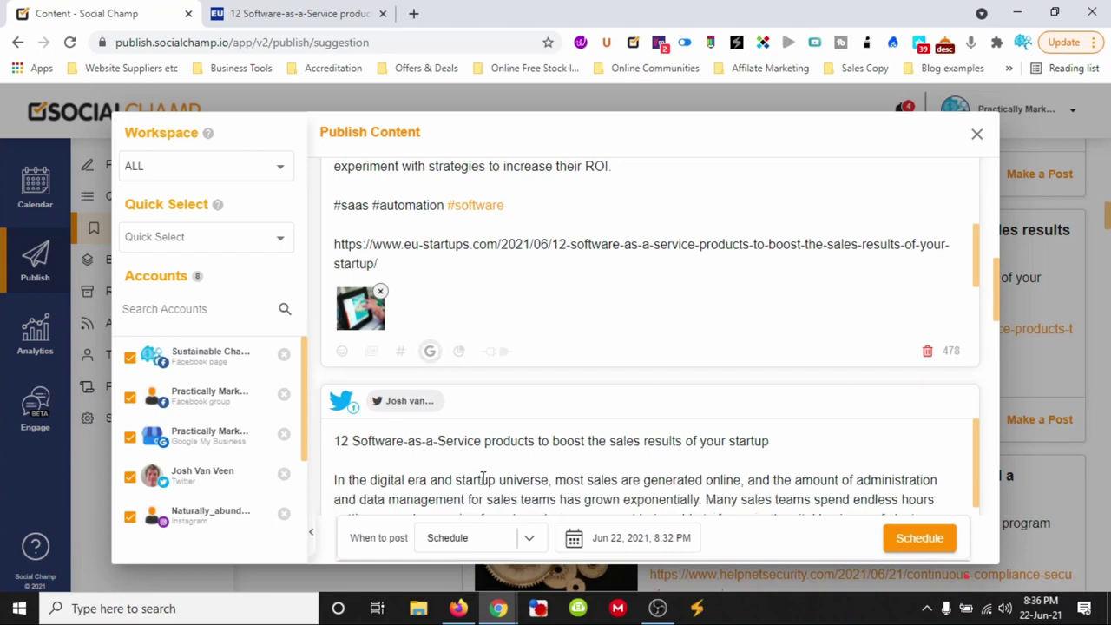
pyautogui.press('BackSpace')
pyautogui.press('Return')
# Step: In the Twitter version's first paragraph, replace everything after "most sales are generated online" with an ellipsis
pyautogui.scroll(-1, 483, 480)
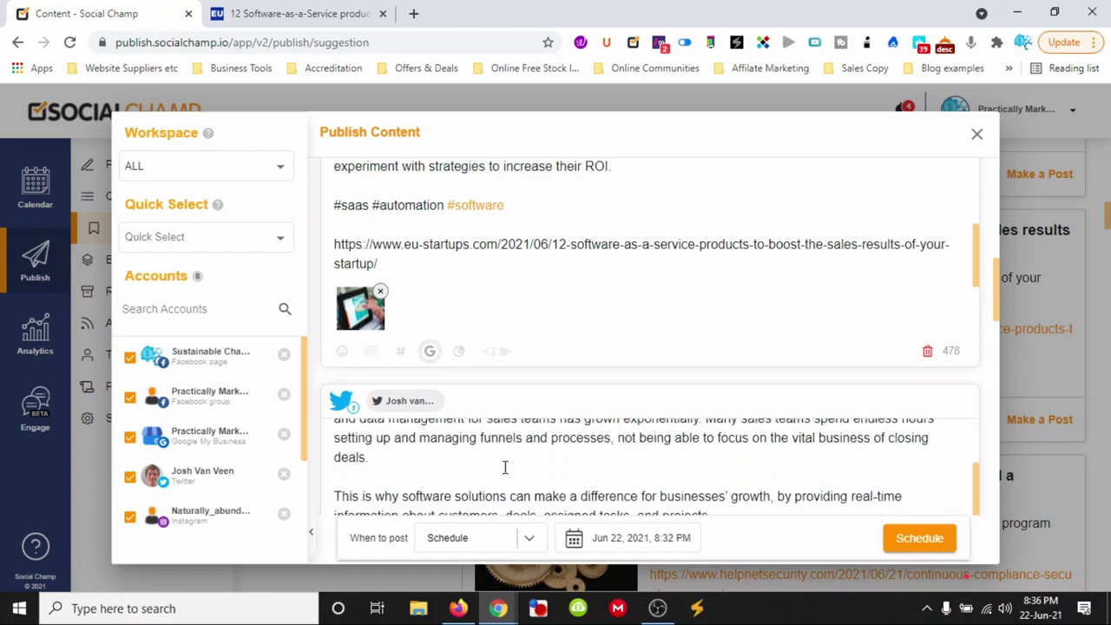
pyautogui.scroll(-1, 505, 467)
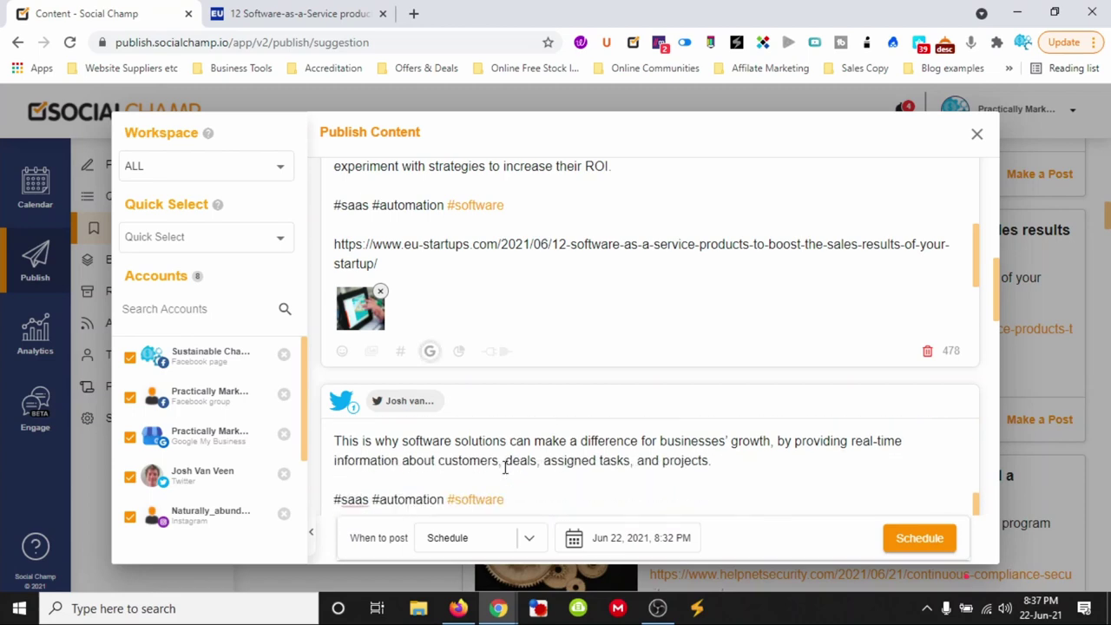
pyautogui.scroll(1, 505, 467)
pyautogui.scroll(1, 503, 463)
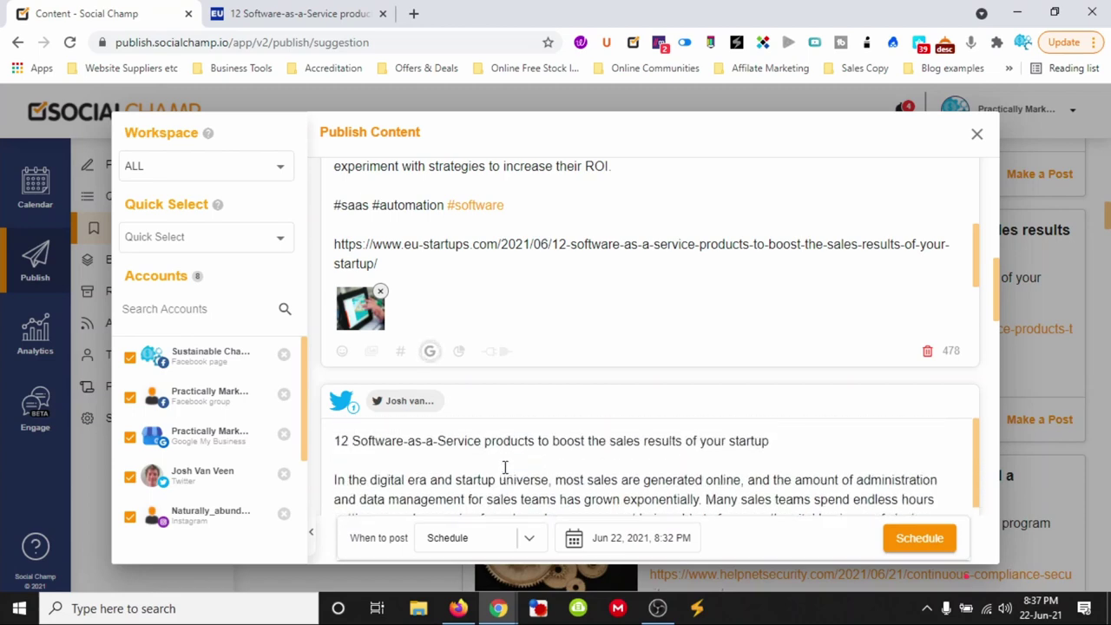
pyautogui.scroll(-1, 504, 465)
pyautogui.scroll(1, 521, 469)
pyautogui.moveTo(747, 480); pyautogui.dragTo(695, 352)
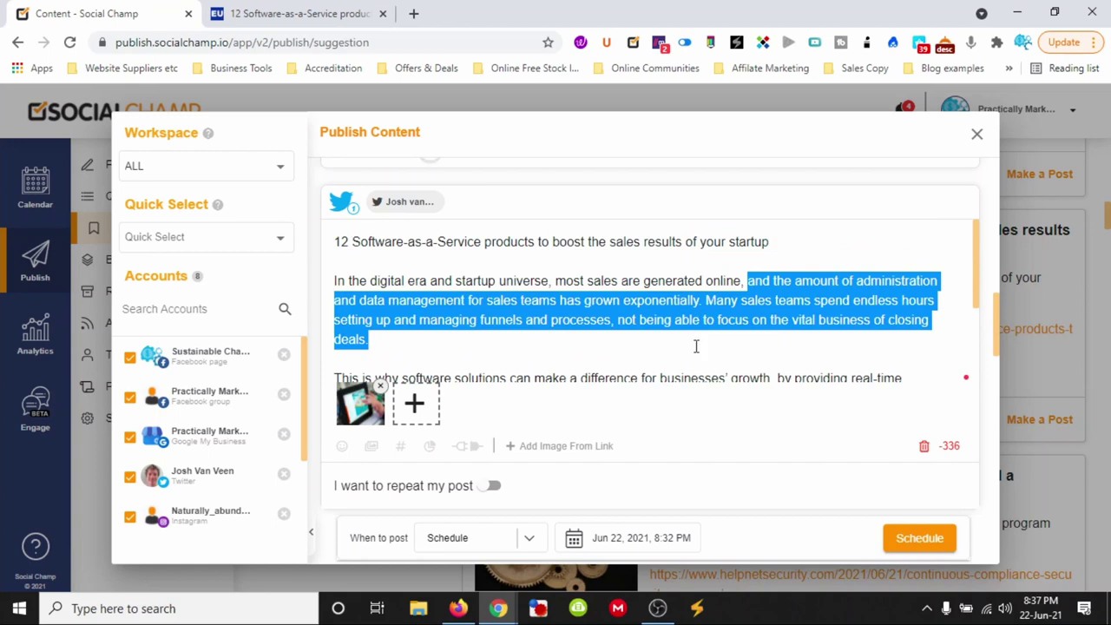
pyautogui.press('BackSpace')
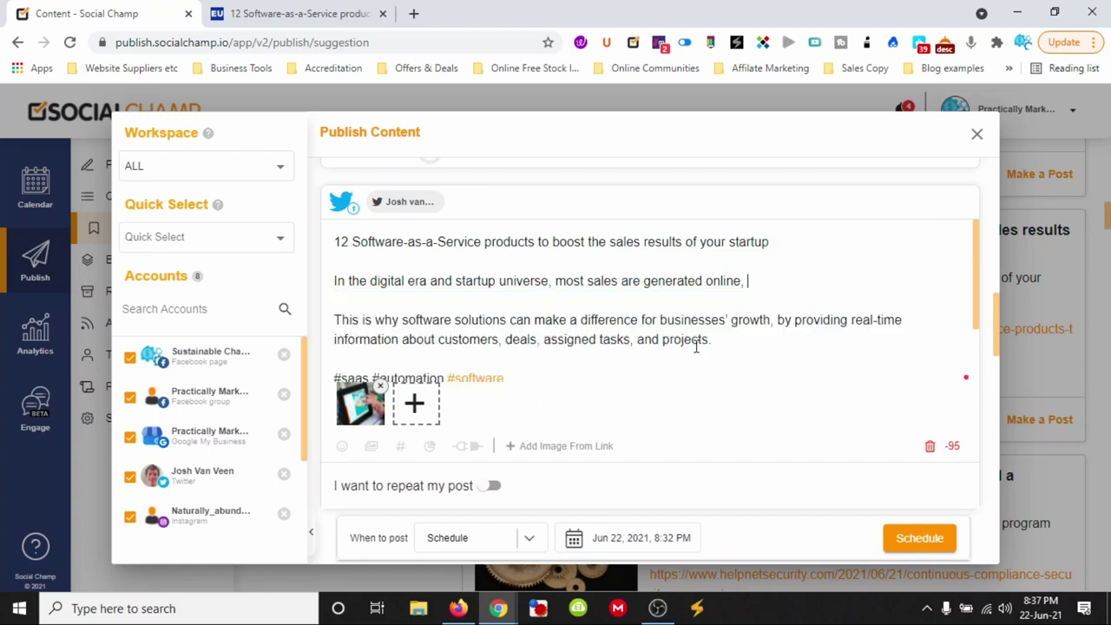
pyautogui.press('BackSpace')
pyautogui.press('BackSpace')
# Step: Join the Twitter version's second paragraph to the first, dropping its opening words "This is why" so "software solutions" follows the ellipsis
pyautogui.press('Delete')
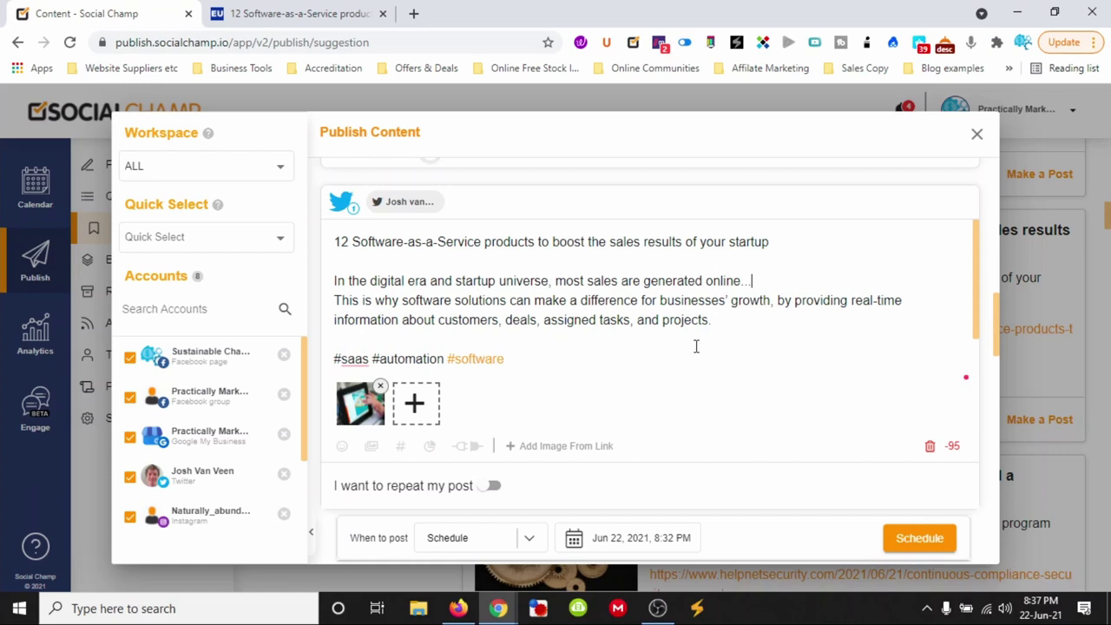
pyautogui.press('Delete')
pyautogui.press('Delete')
pyautogui.press('Delete')
pyautogui.press('Delete')
pyautogui.press('Delete')
pyautogui.press('Delete')
pyautogui.press('Delete')
pyautogui.press('Delete')
pyautogui.press('Delete')
pyautogui.press('Delete')
pyautogui.press('Delete')
pyautogui.press('Delete')
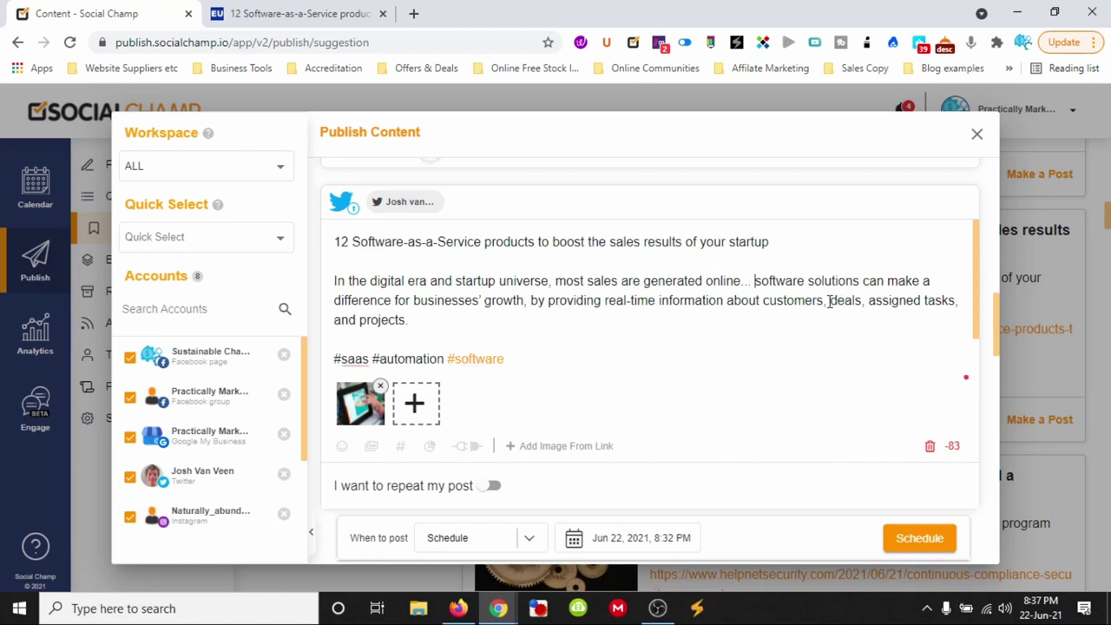
# Step: Delete ", deals, assigned tasks, and projects." from the Twitter version and end the sentence with "customers!"
pyautogui.moveTo(831, 302); pyautogui.dragTo(837, 323)
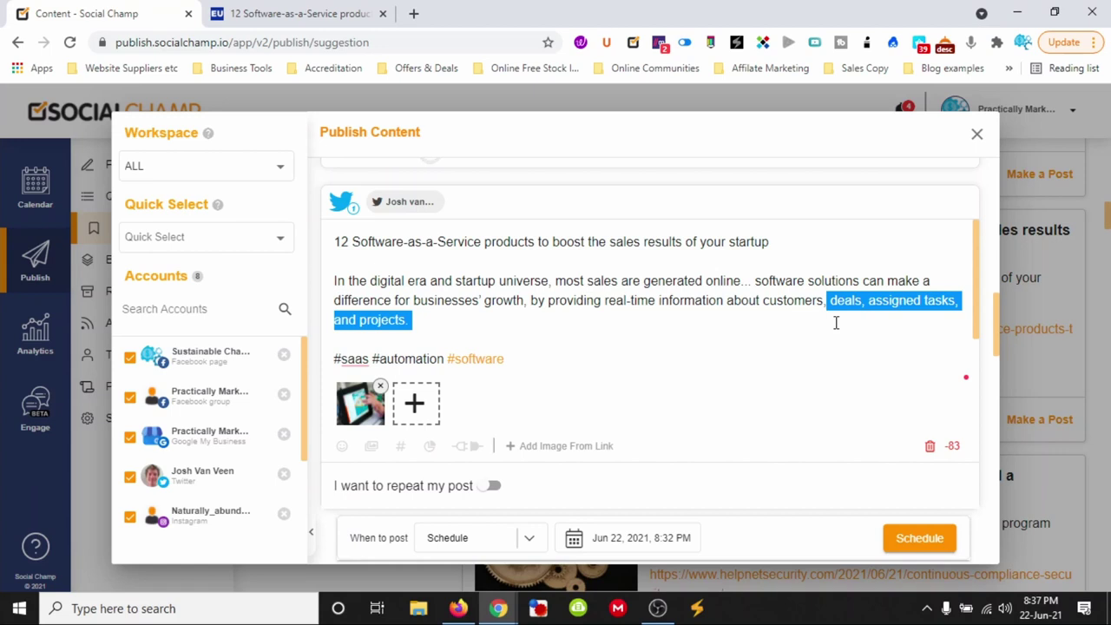
pyautogui.press('BackSpace')
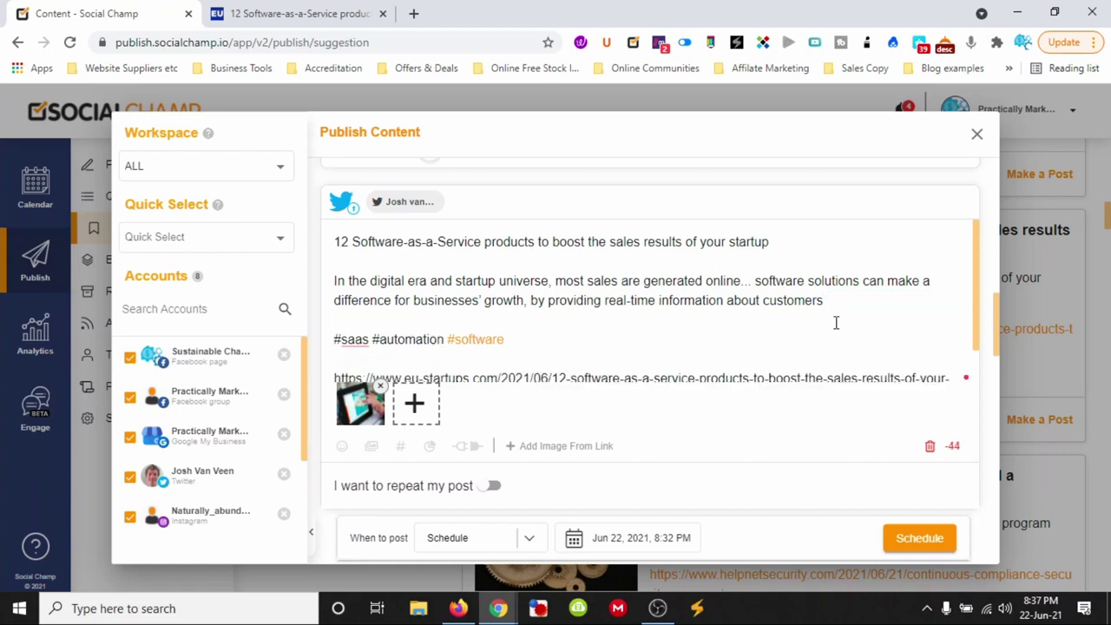
pyautogui.write('.')
pyautogui.press('Down')
pyautogui.press('Down')
# Step: Delete the title line and the blank line below it from the Twitter version
pyautogui.moveTo(775, 242); pyautogui.dragTo(335, 246)
pyautogui.press('Delete')
pyautogui.press('Delete')
pyautogui.press('Delete')
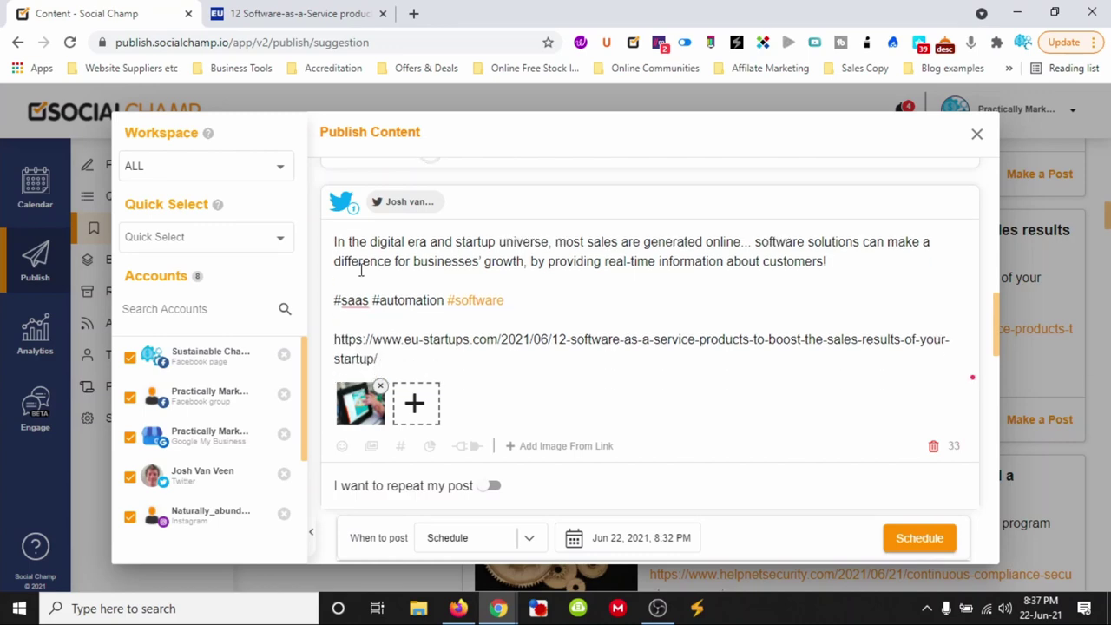
# Step: Review the Instagram, LinkedIn and Pinterest versions of the post, checking each one's remaining character count
pyautogui.scroll(-4, 514, 372)
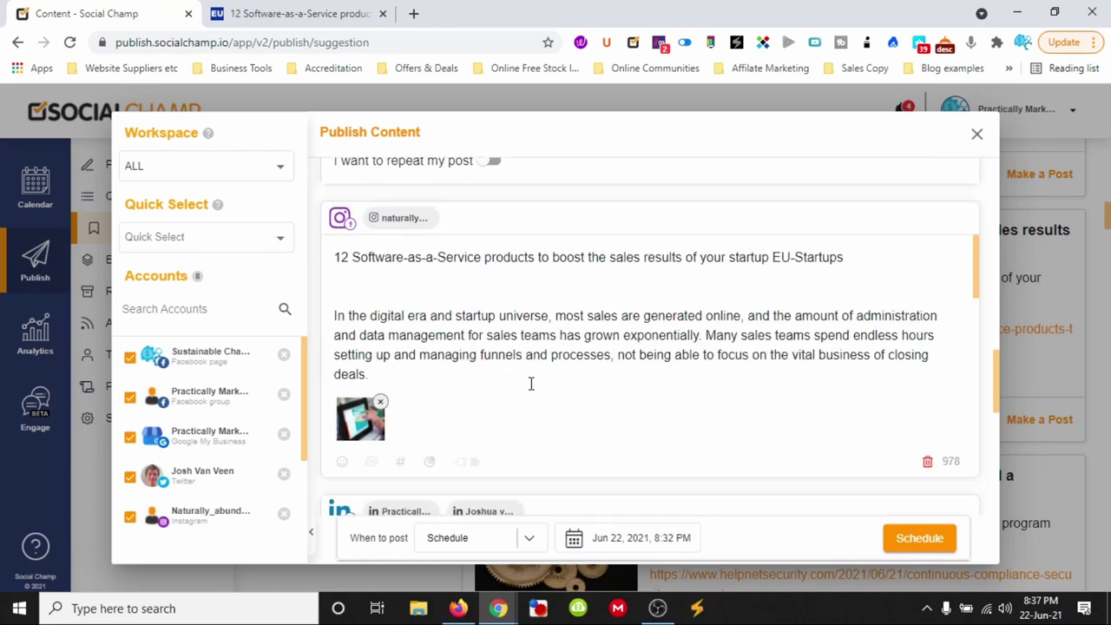
pyautogui.scroll(-3, 532, 384)
pyautogui.scroll(-3, 590, 414)
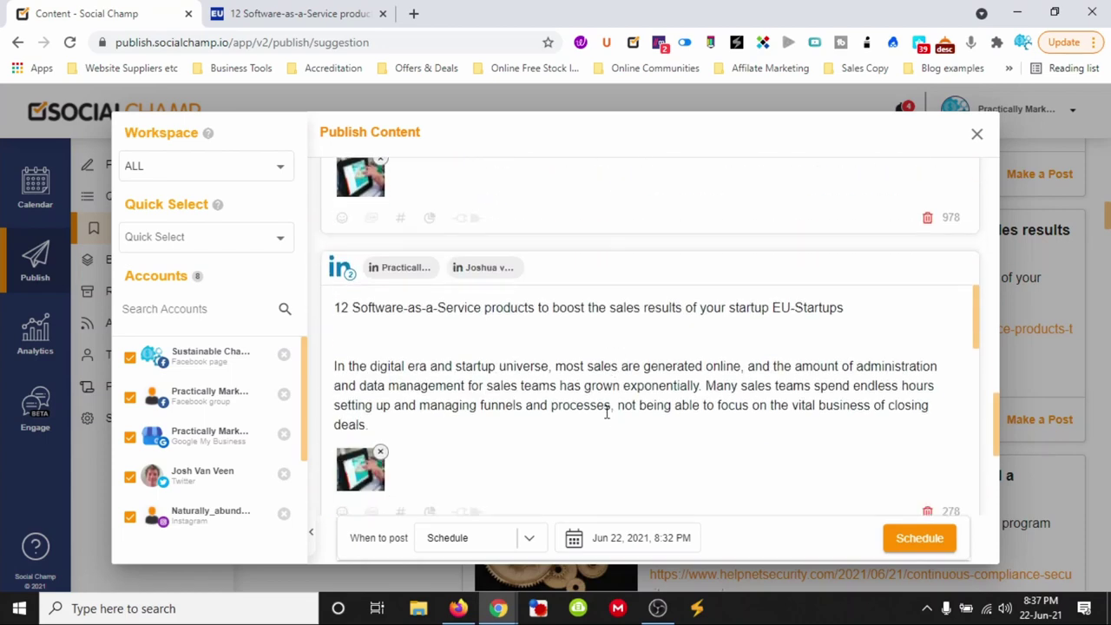
pyautogui.scroll(-3, 556, 380)
pyautogui.scroll(-3, 617, 464)
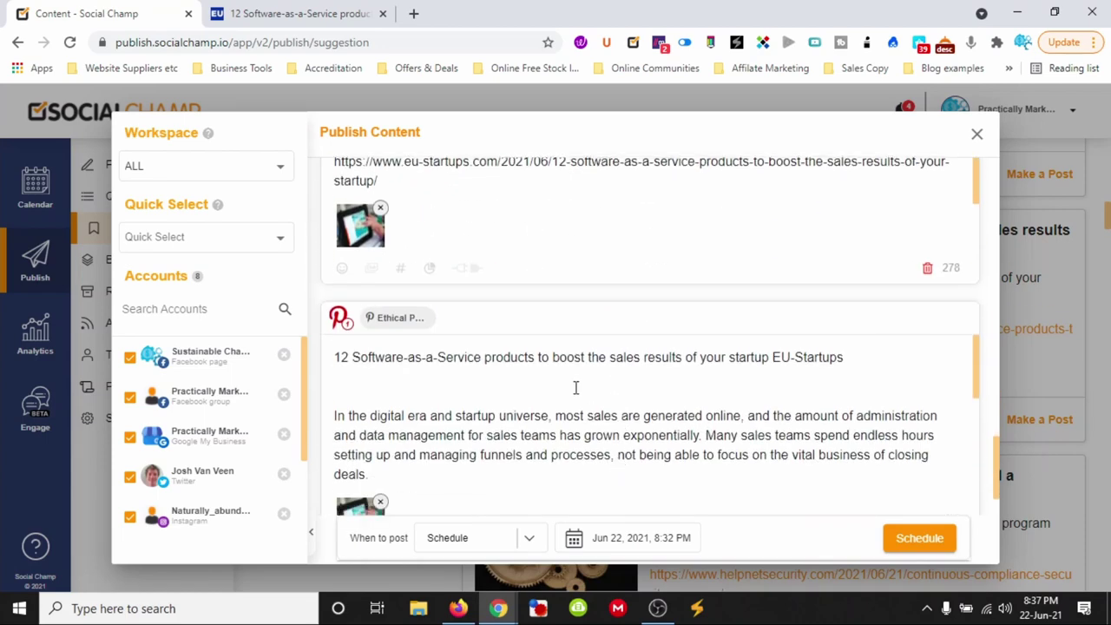
pyautogui.scroll(-3, 570, 385)
pyautogui.scroll(-3, 590, 434)
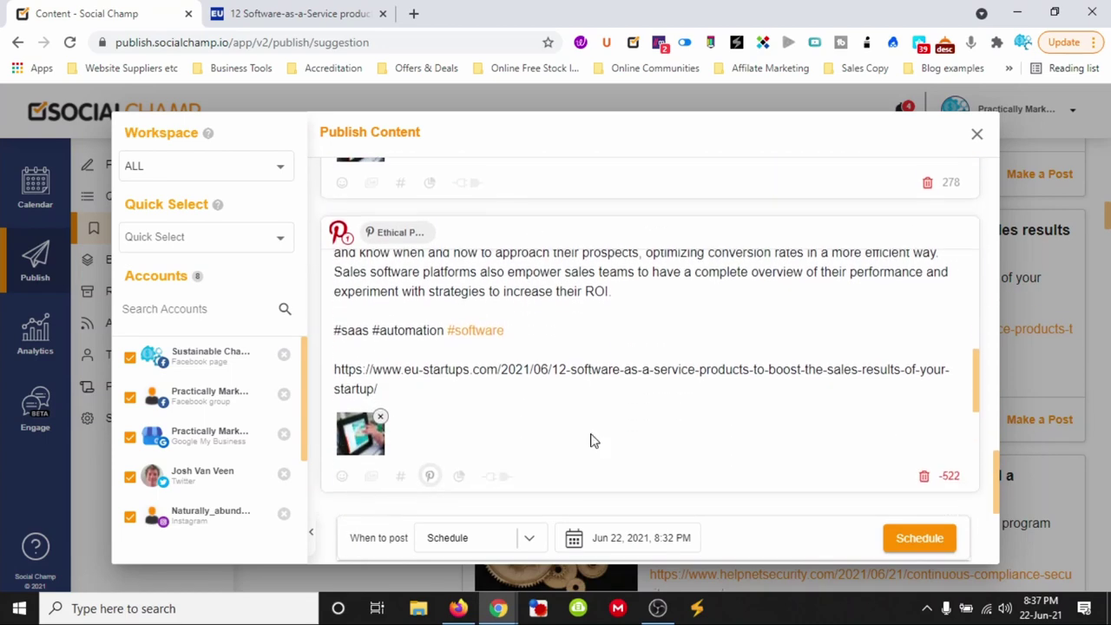
# Step: In the Pinterest version, replace "on the vital business of closing deals." with an ellipsis and remove the blank lines after it
pyautogui.scroll(3, 558, 418)
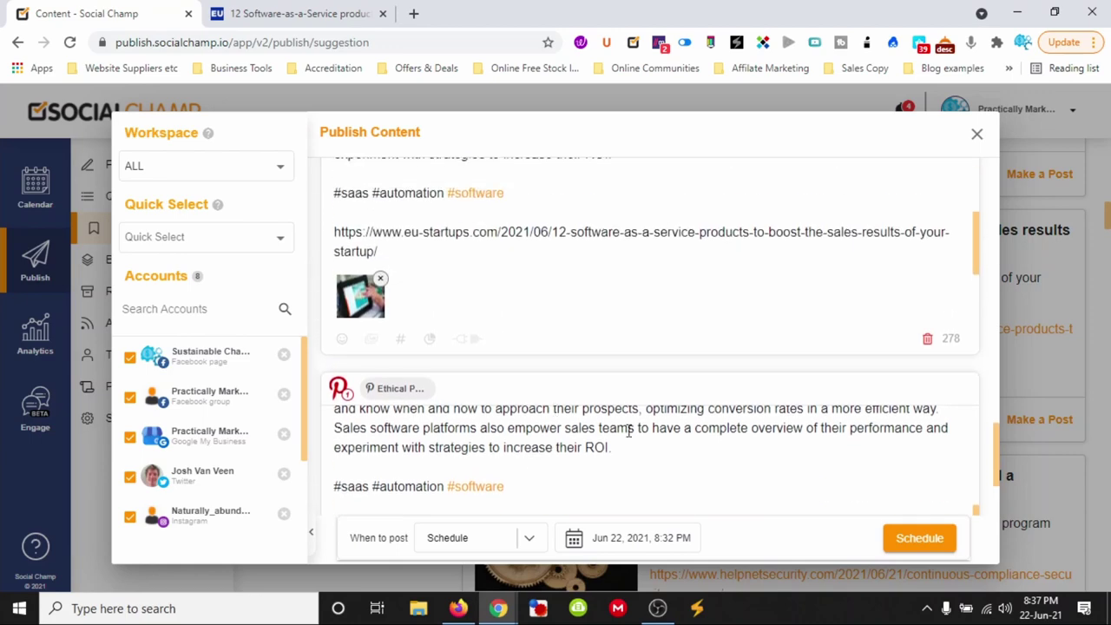
pyautogui.scroll(3, 629, 431)
pyautogui.scroll(3, 630, 432)
pyautogui.scroll(-1, 603, 417)
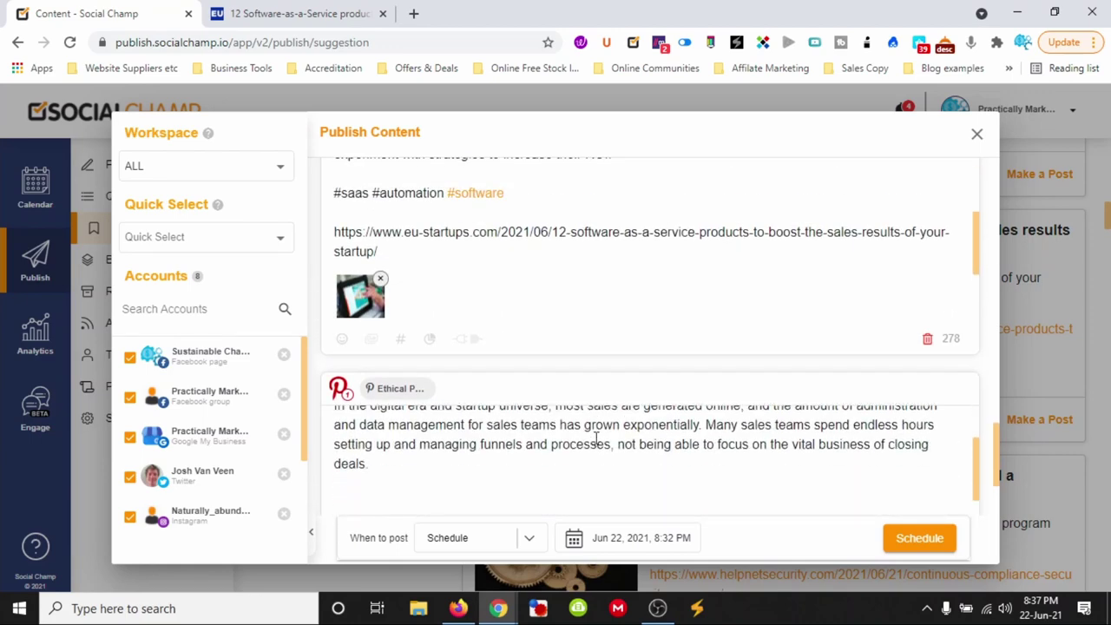
pyautogui.scroll(1, 597, 440)
pyautogui.scroll(-3, 596, 440)
pyautogui.moveTo(709, 424); pyautogui.dragTo(730, 461)
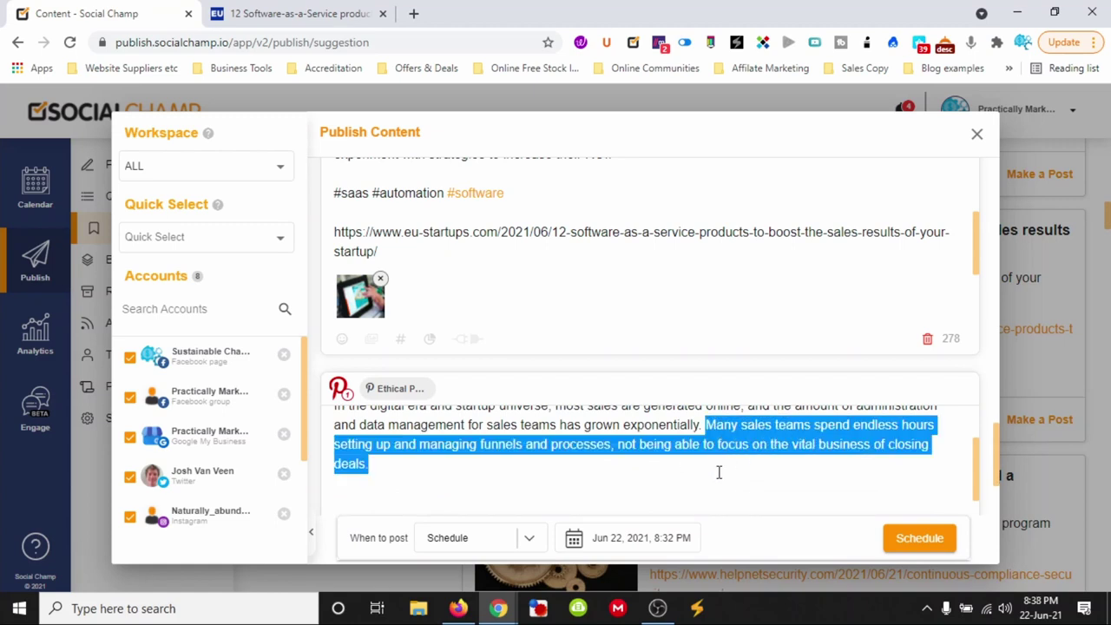
pyautogui.click(504, 449)
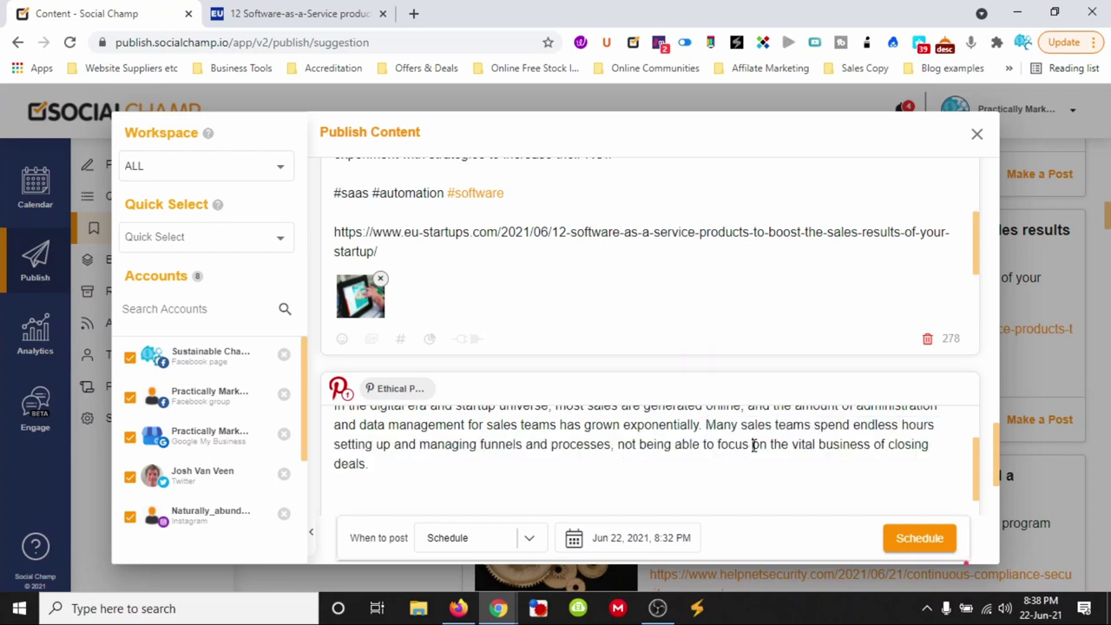
pyautogui.moveTo(754, 445); pyautogui.dragTo(794, 488)
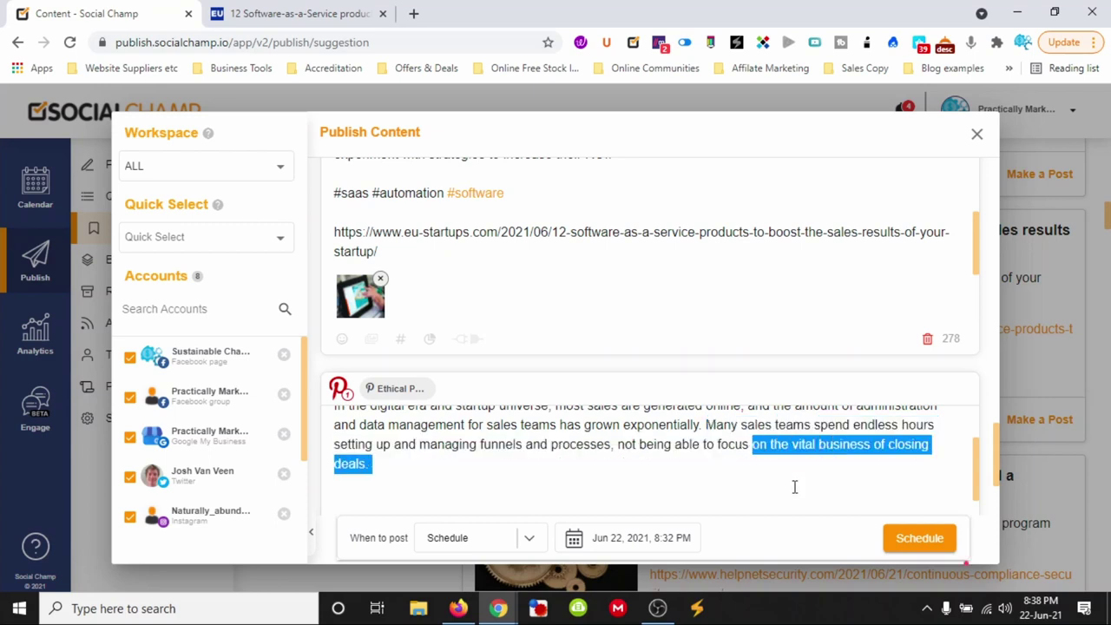
pyautogui.press('BackSpace')
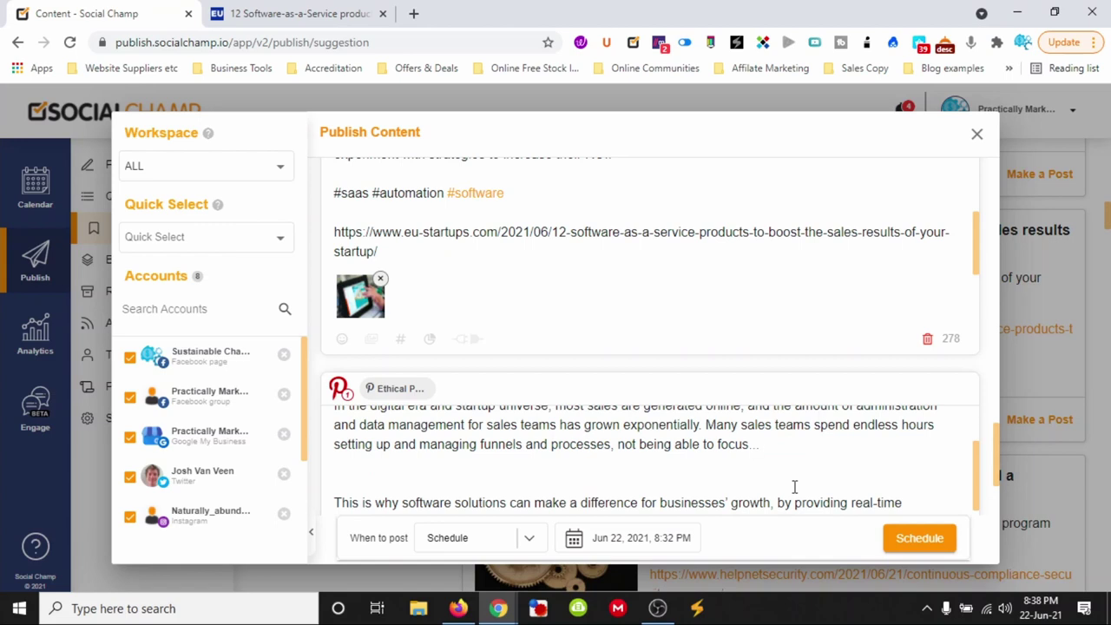
pyautogui.press('Delete')
pyautogui.press('Delete')
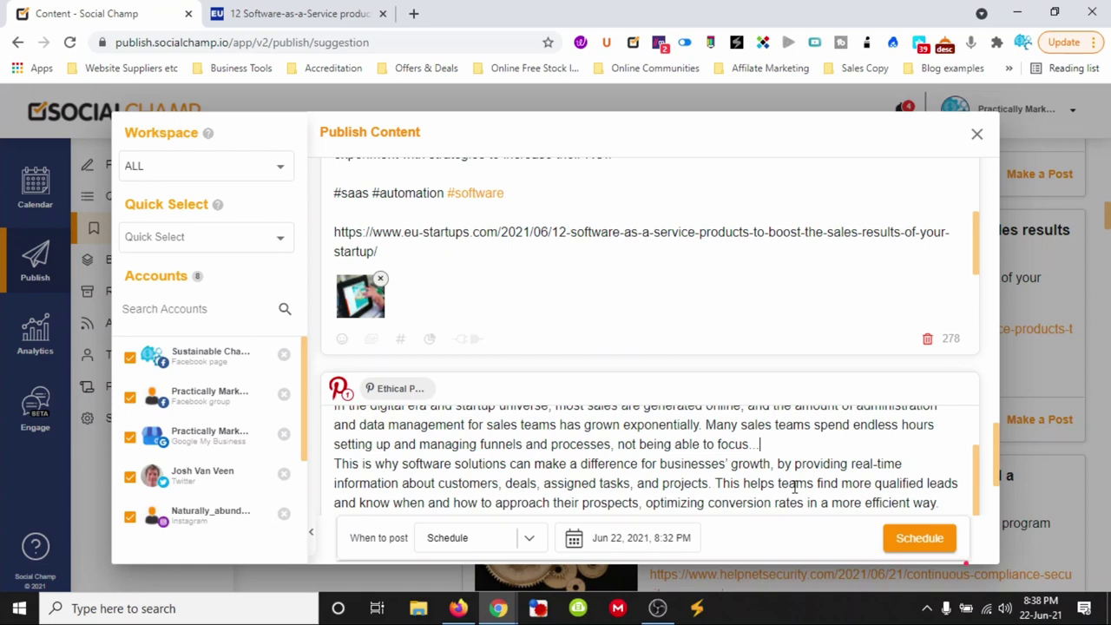
# Step: Shorten the Pinterest version's first paragraph further so that it ends with "funnels and processes..."
pyautogui.press('BackSpace')
pyautogui.press('BackSpace')
pyautogui.press('BackSpace')
pyautogui.press('BackSpace')
pyautogui.press('BackSpace')
pyautogui.press('BackSpace')
pyautogui.press('BackSpace')
pyautogui.press('BackSpace')
pyautogui.press('BackSpace')
pyautogui.press('BackSpace')
pyautogui.press('BackSpace')
pyautogui.press('BackSpace')
pyautogui.press('BackSpace')
pyautogui.press('BackSpace')
pyautogui.press('BackSpace')
pyautogui.press('BackSpace')
pyautogui.press('BackSpace')
pyautogui.press('BackSpace')
pyautogui.press('BackSpace')
pyautogui.press('BackSpace')
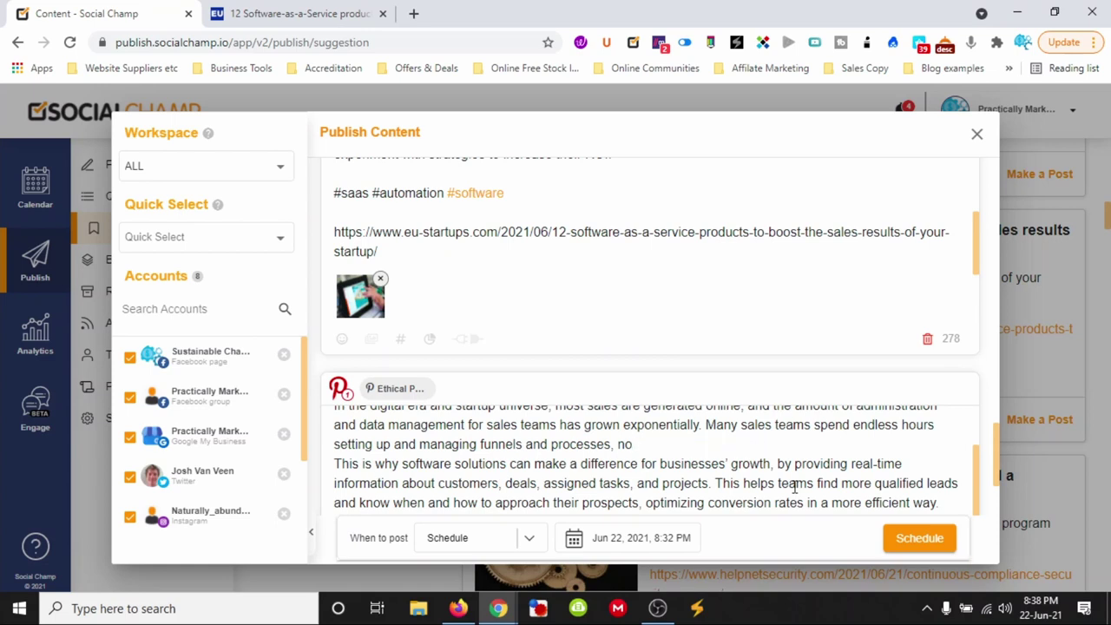
pyautogui.press('BackSpace')
pyautogui.press('BackSpace')
pyautogui.press('BackSpace')
# Step: Delete "This is why" in the Pinterest version so that "software solutions" follows directly after "funnels and processes..."
pyautogui.press('Delete')
pyautogui.press('Delete')
pyautogui.press('Delete')
pyautogui.press('Delete')
pyautogui.press('Delete')
pyautogui.press('Delete')
pyautogui.press('Delete')
pyautogui.press('Delete')
pyautogui.press('Delete')
pyautogui.press('Delete')
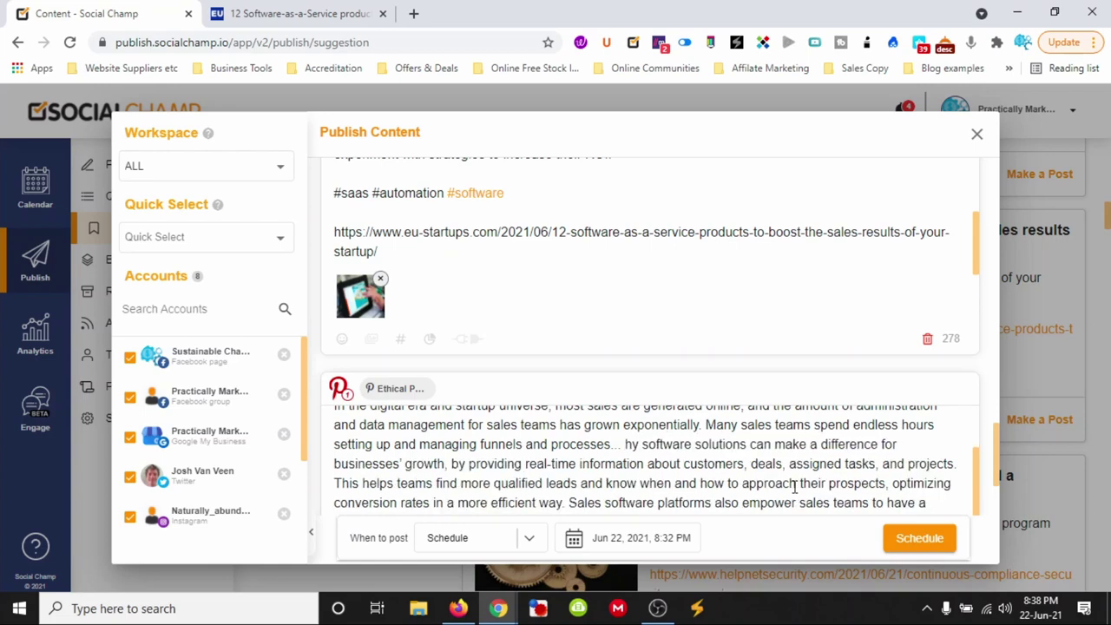
pyautogui.press('Delete')
pyautogui.press('Delete')
pyautogui.press('Delete')
# Step: Delete the Pinterest version's last body sentence, from "Sales software platforms also empower" to "increase their ROI."
pyautogui.scroll(-5, 764, 445)
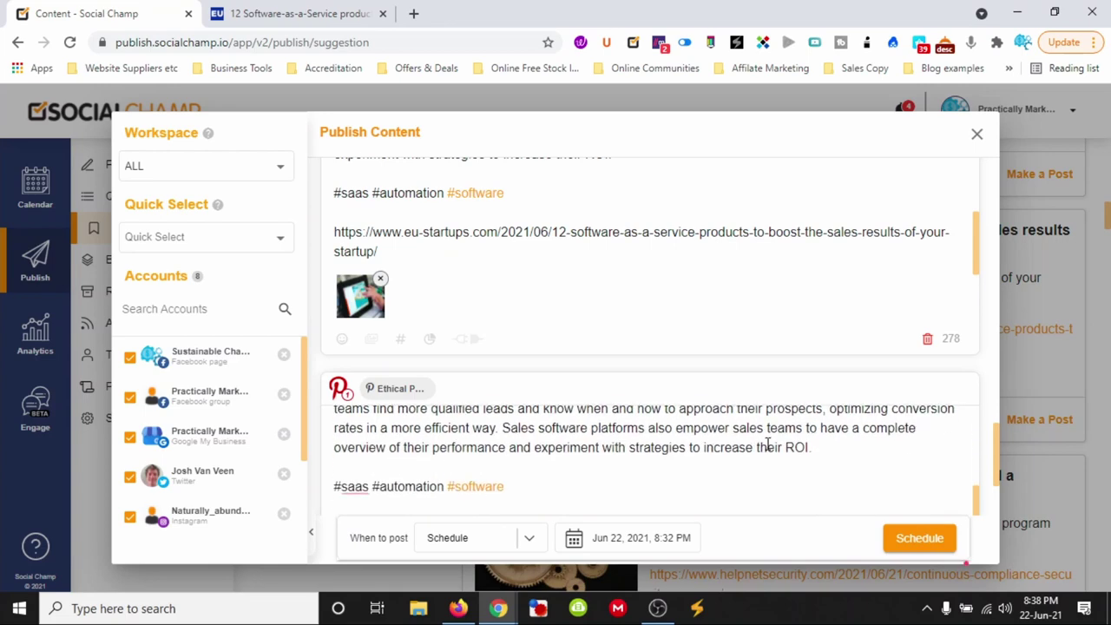
pyautogui.scroll(-1, 759, 451)
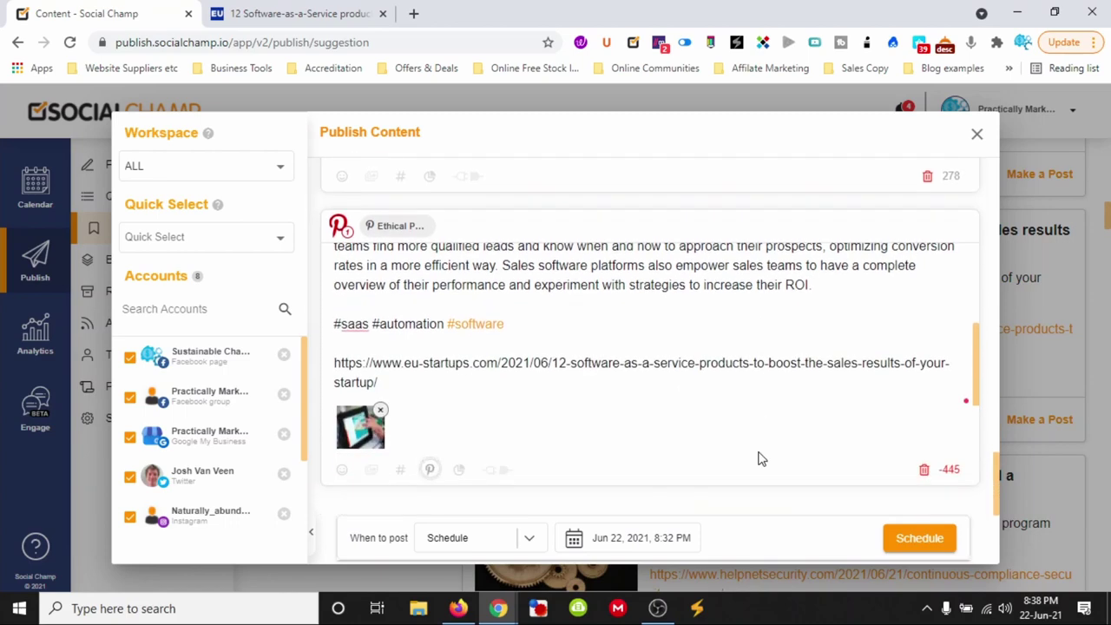
pyautogui.scroll(1, 417, 382)
pyautogui.scroll(1, 417, 382)
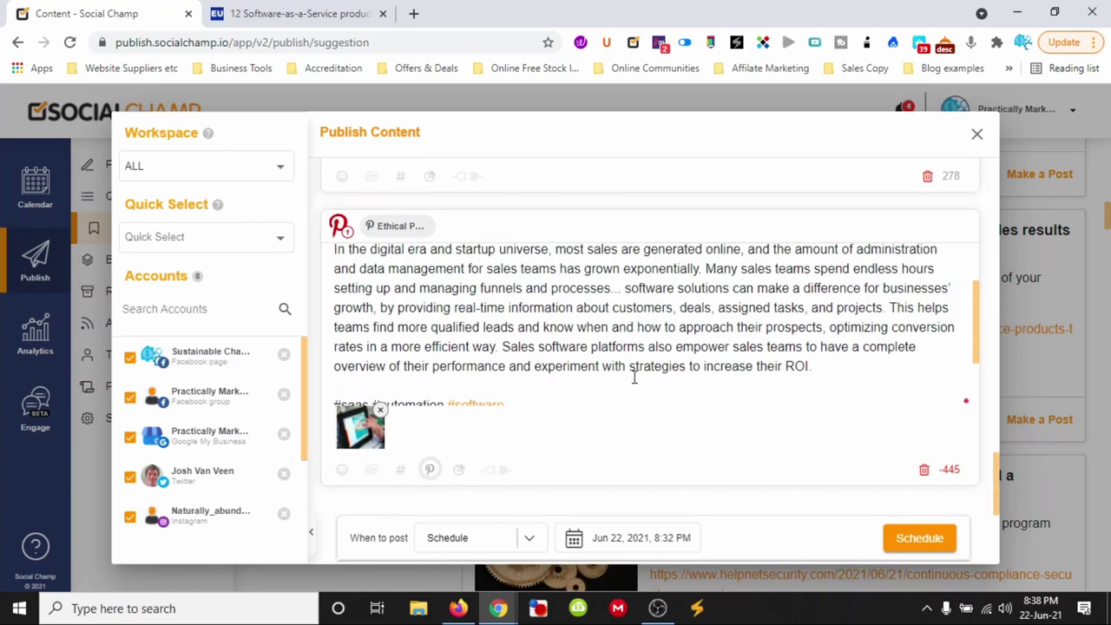
pyautogui.moveTo(829, 363); pyautogui.dragTo(502, 347)
pyautogui.press('BackSpace')
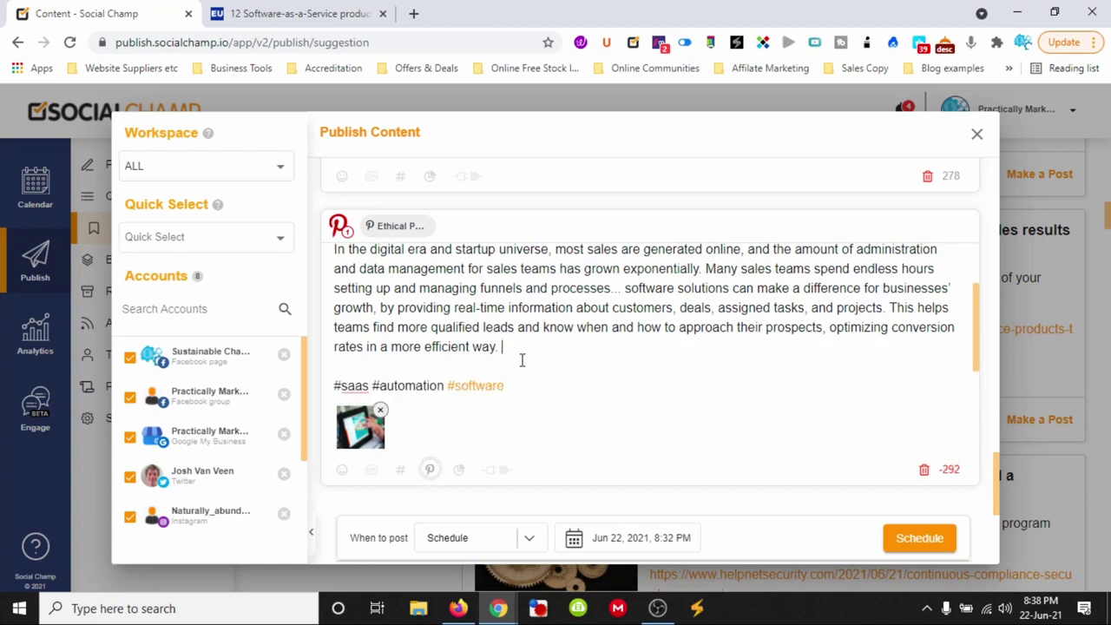
# Step: Delete the title line and the blank lines above the body paragraph in the Pinterest version
pyautogui.hotkey('ctrl', 'Home')
pyautogui.write('12 Software-as-a-Service products to boost the sales results of your startup EU-Startups')
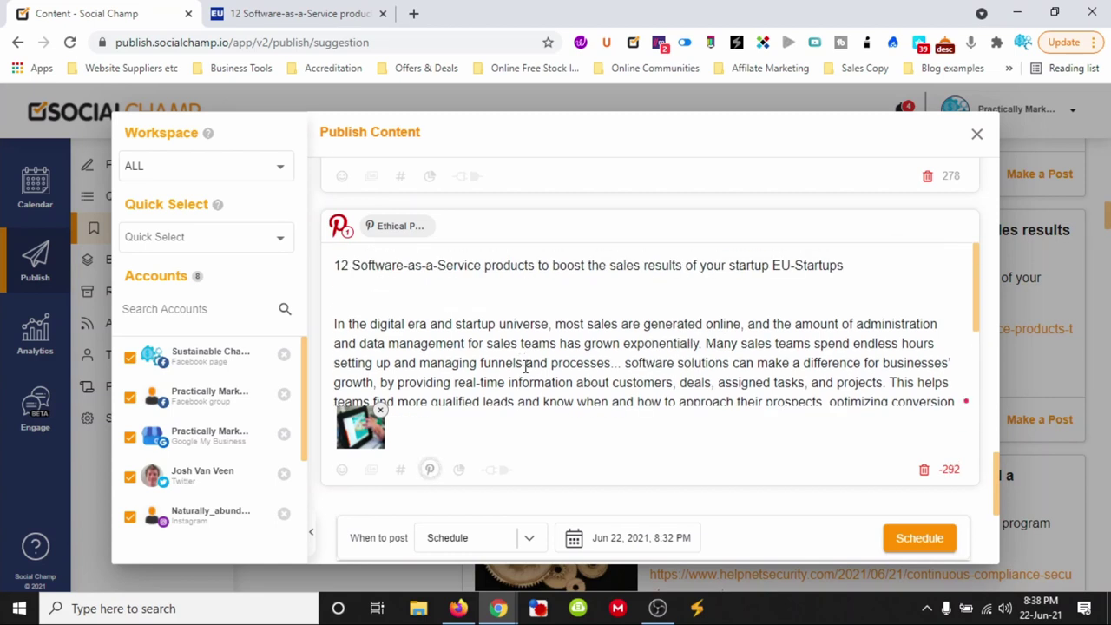
pyautogui.scroll(1, 437, 326)
pyautogui.click(421, 380)
pyautogui.press('BackSpace')
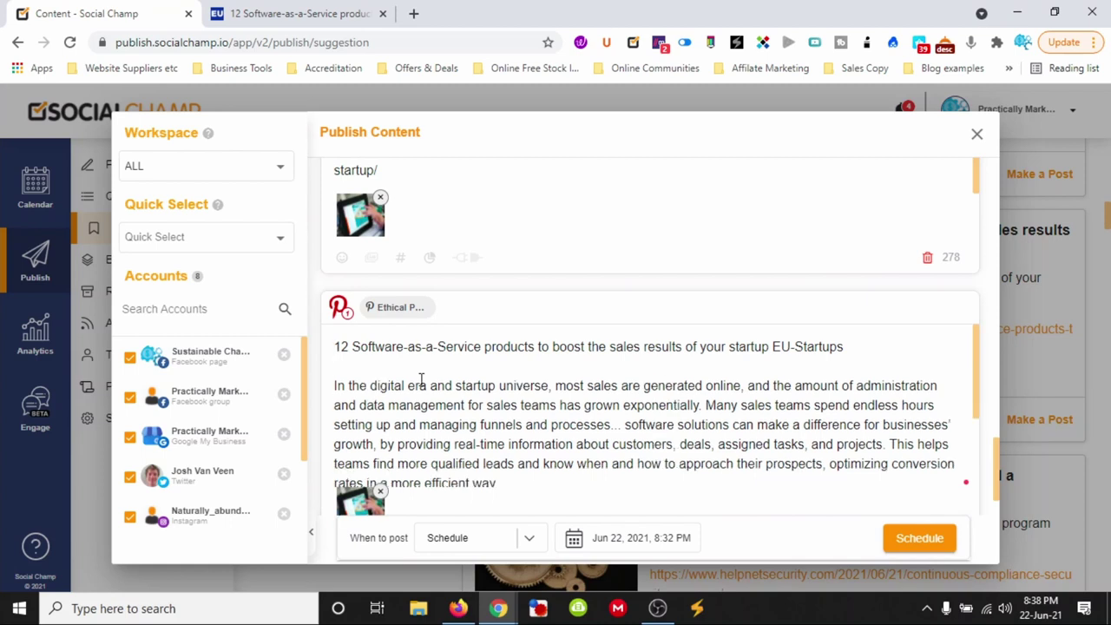
pyautogui.hotkey('shift', 'End')
pyautogui.press('Delete')
pyautogui.press('Delete')
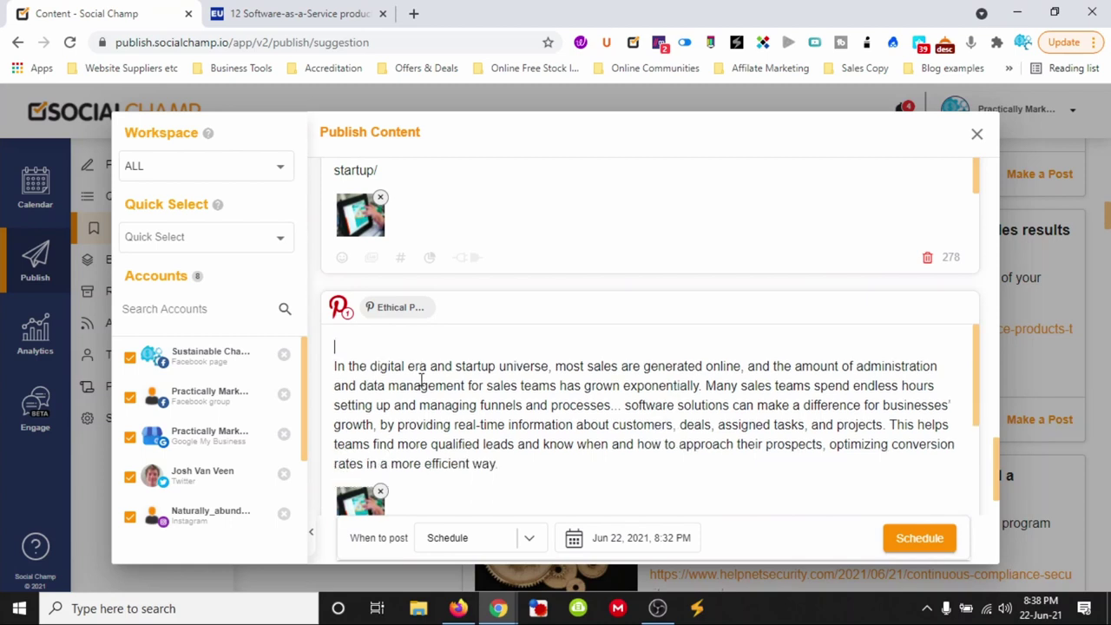
pyautogui.scroll(-5, 549, 417)
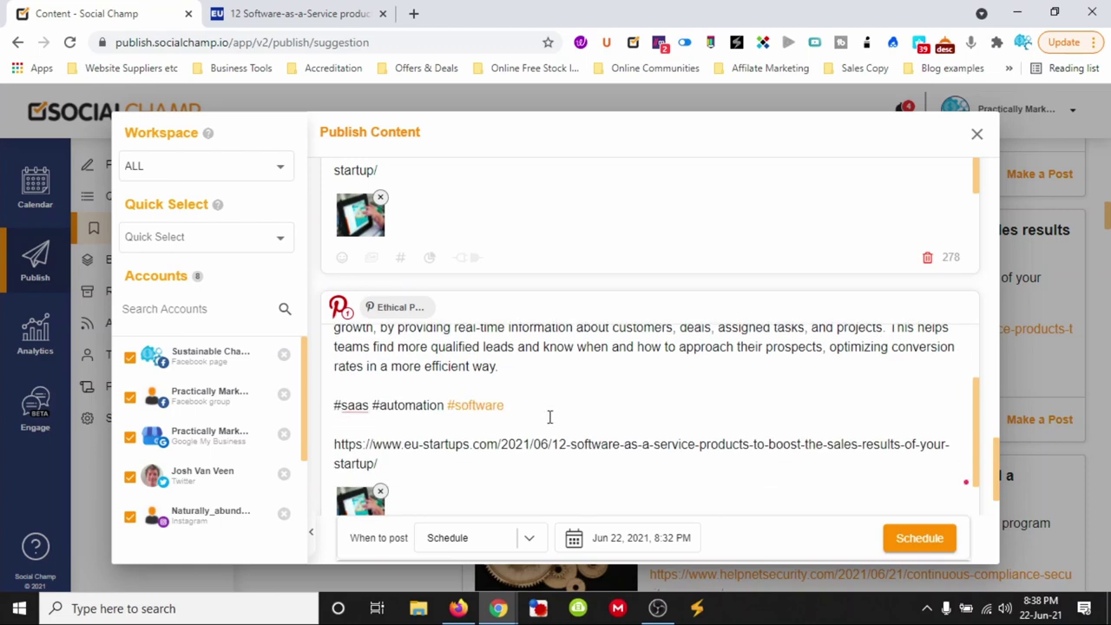
pyautogui.scroll(4, 560, 437)
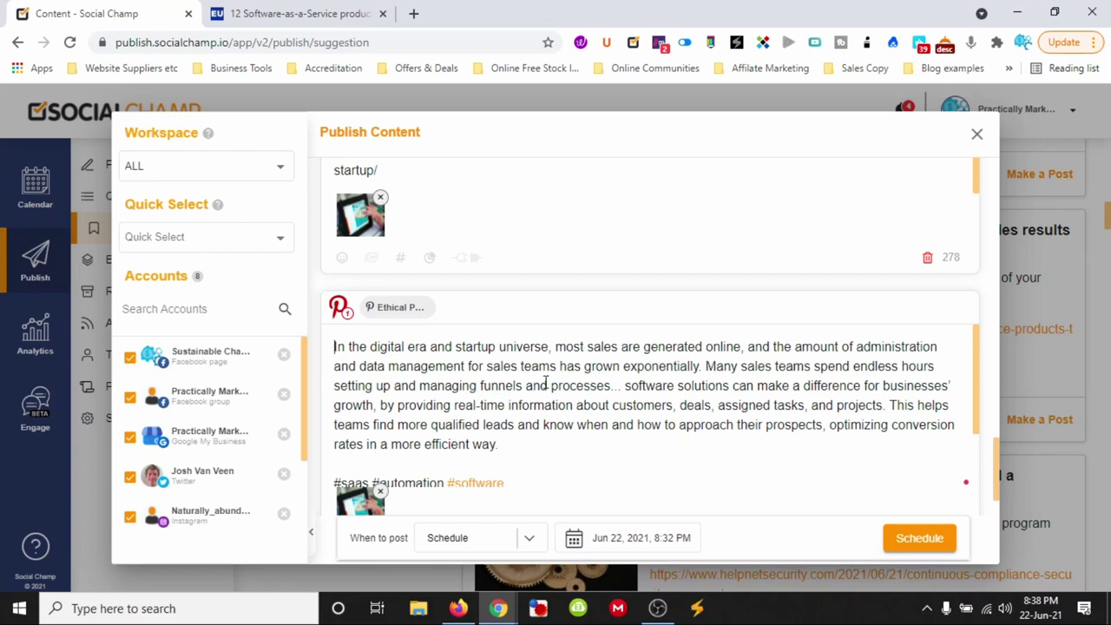
# Step: Switch to the EU-Startups article, dismiss its newsletter popup and generate a bullet point summary with Inksprout
pyautogui.click(869, 43)
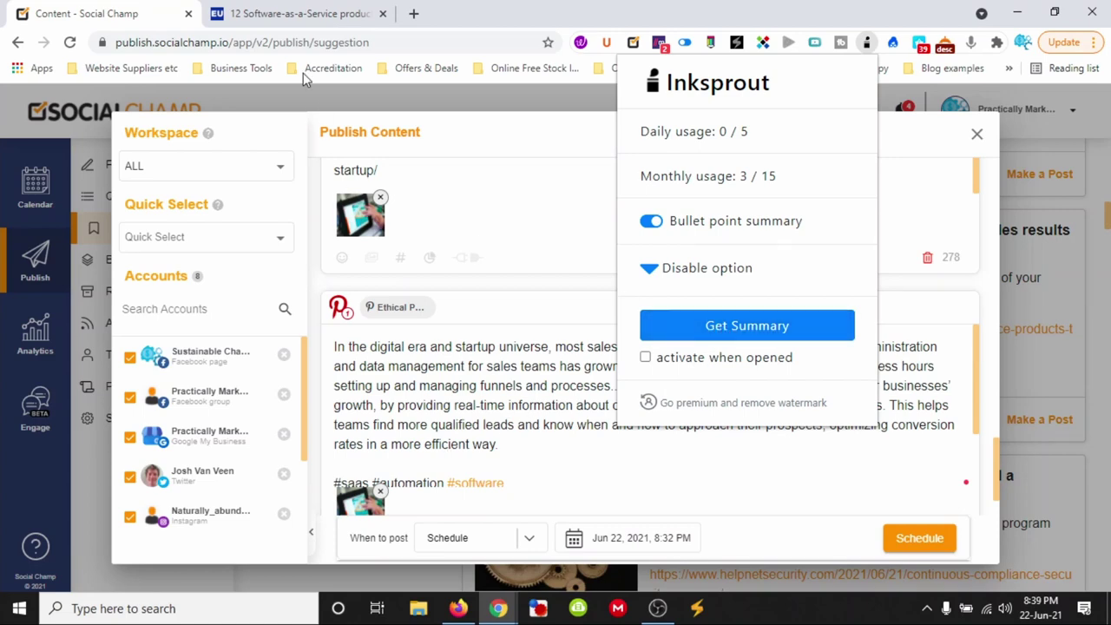
pyautogui.click(301, 14)
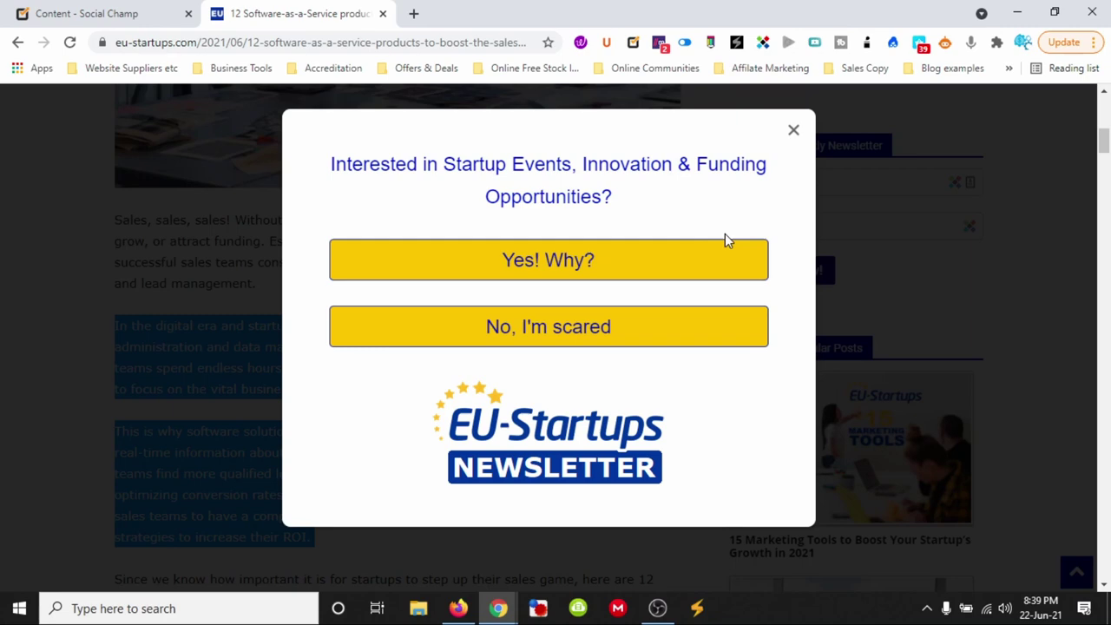
pyautogui.click(793, 130)
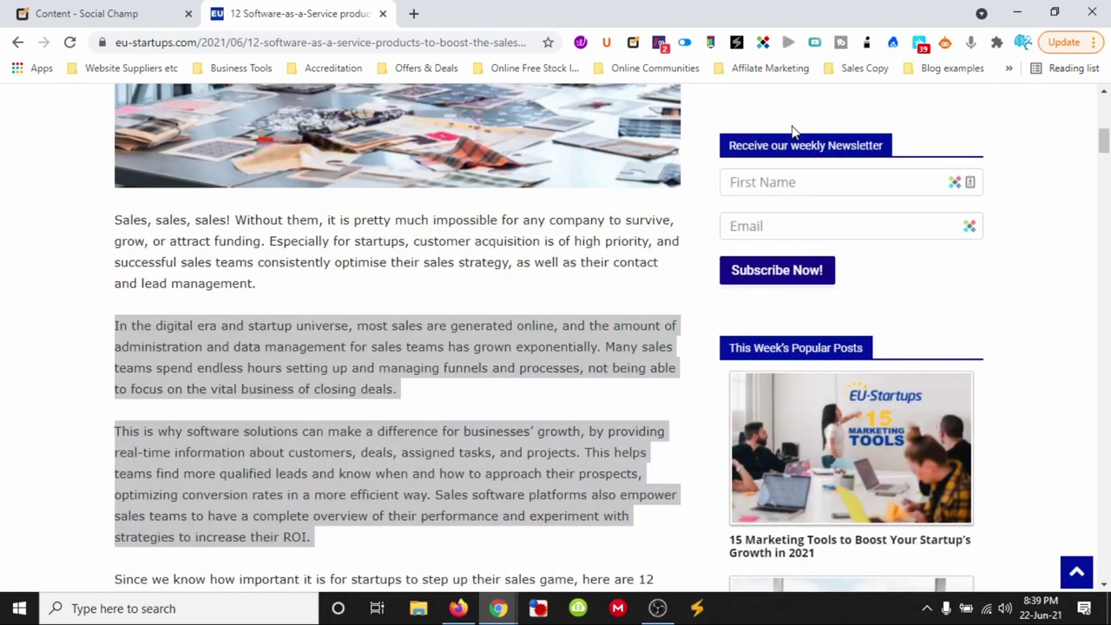
pyautogui.click(866, 43)
pyautogui.click(740, 334)
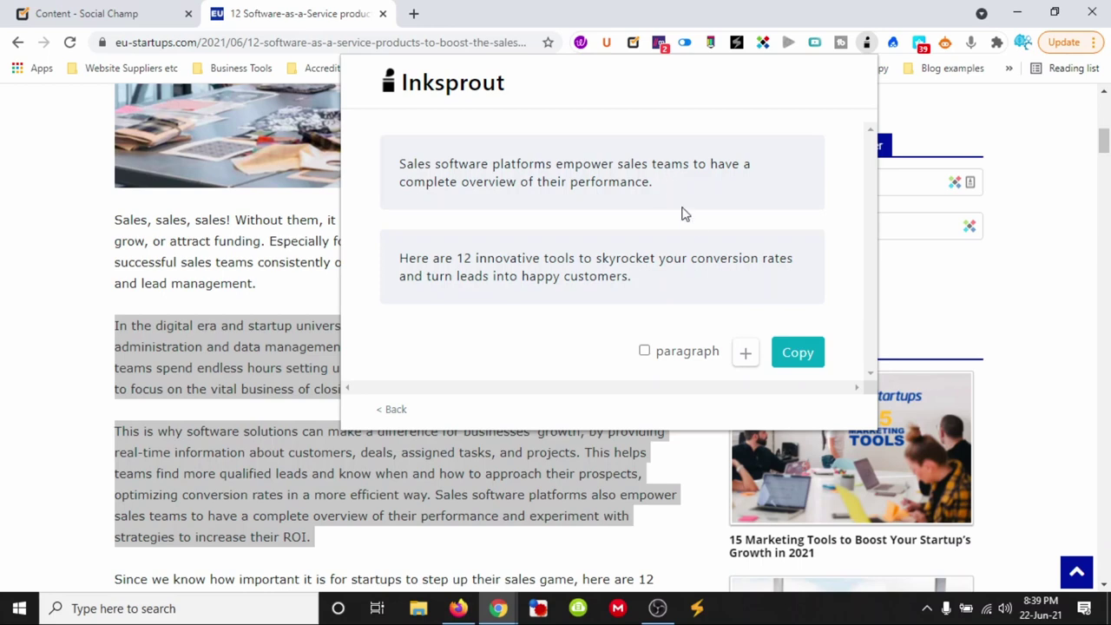
# Step: Convert the Inksprout summary to a paragraph and copy it
pyautogui.click(644, 351)
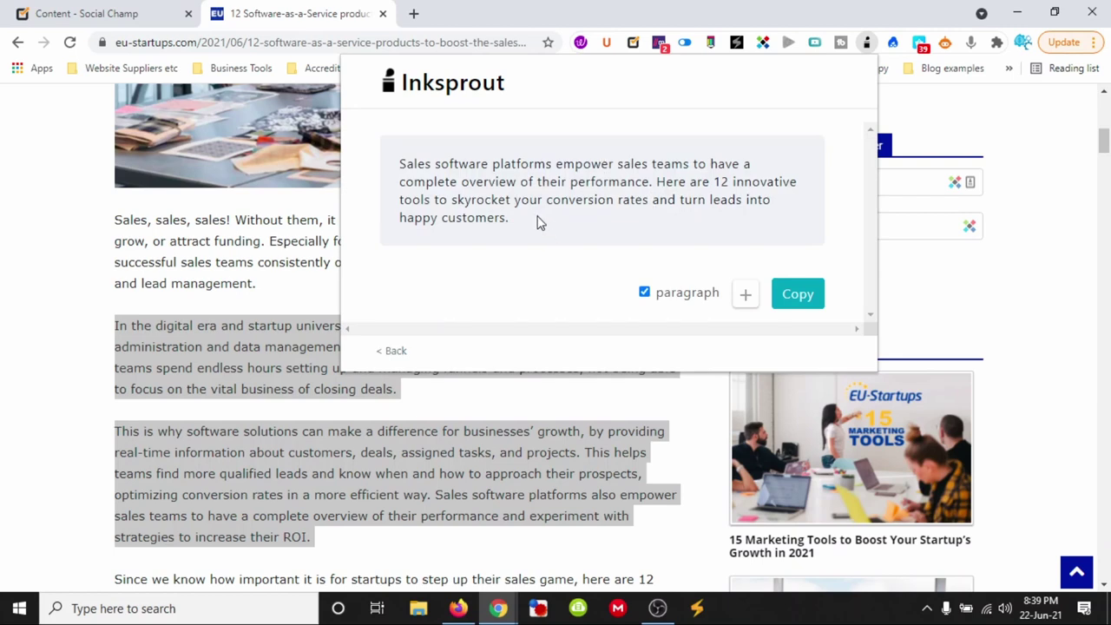
pyautogui.moveTo(536, 224); pyautogui.dragTo(399, 164)
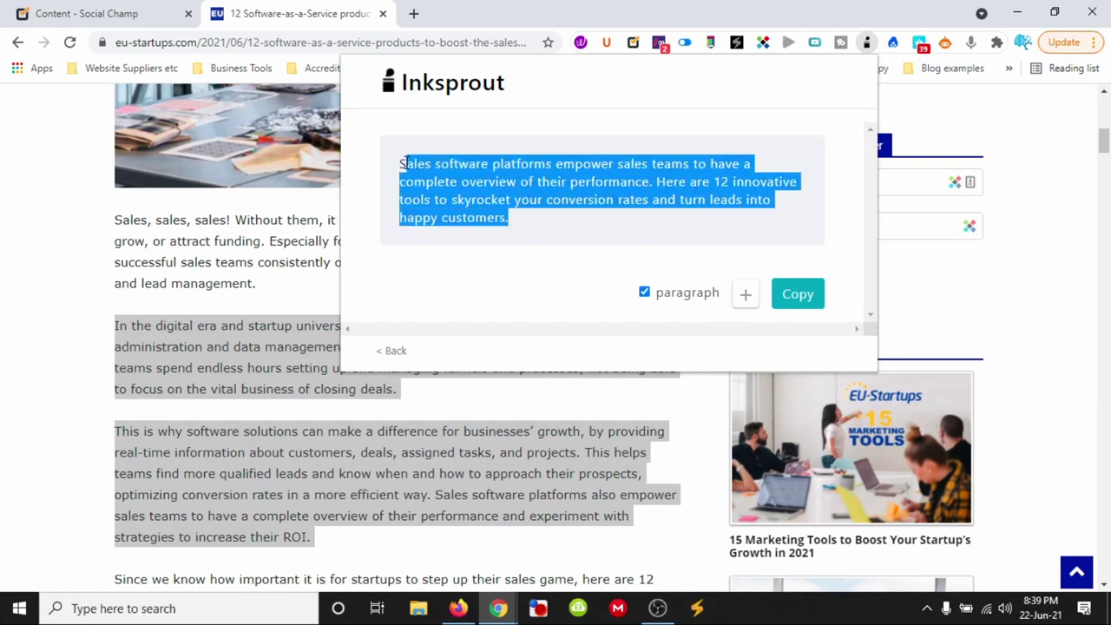
pyautogui.click(794, 295)
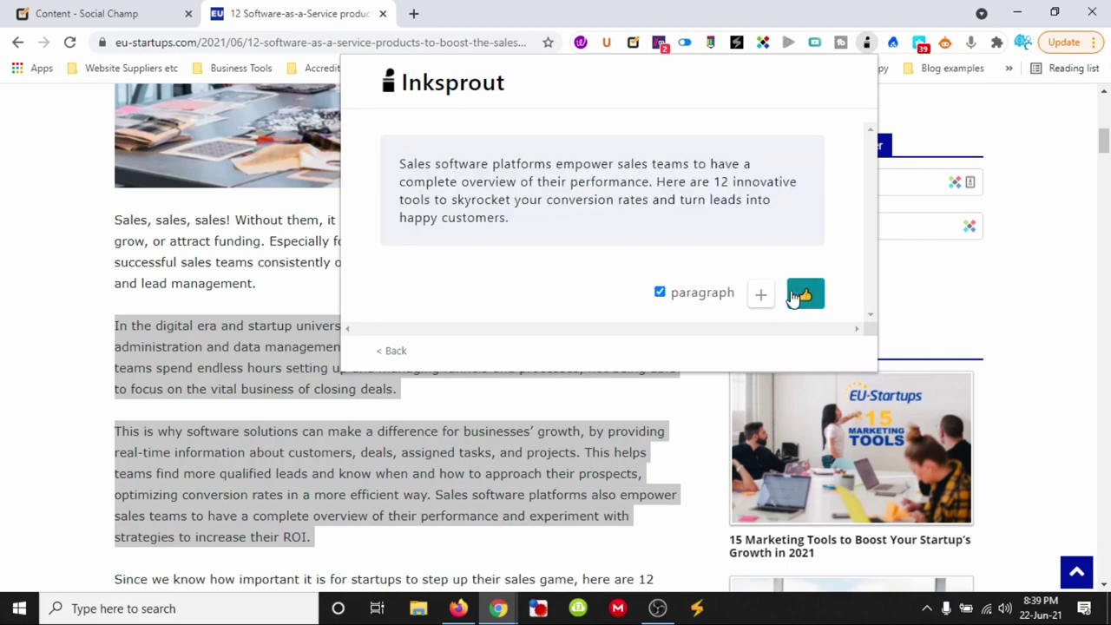
# Step: Return to the Social Champ post and replace the Pinterest version's body paragraph with the copied summary
pyautogui.click(180, 16)
pyautogui.click(648, 348)
pyautogui.scroll(-1, 503, 367)
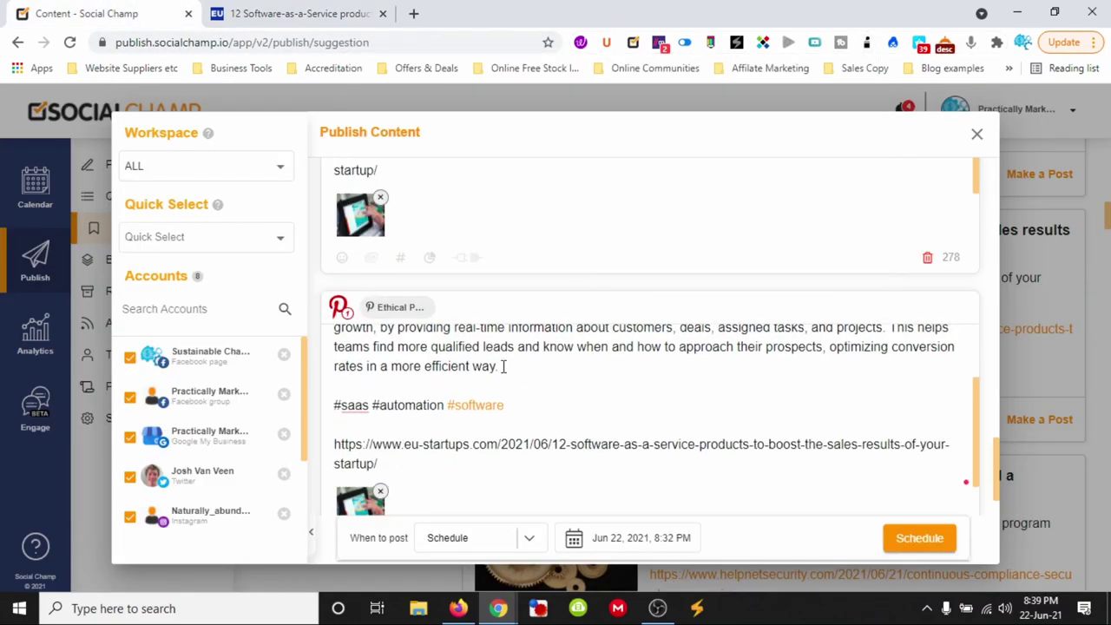
pyautogui.scroll(1, 504, 367)
pyautogui.moveTo(501, 444); pyautogui.dragTo(335, 350)
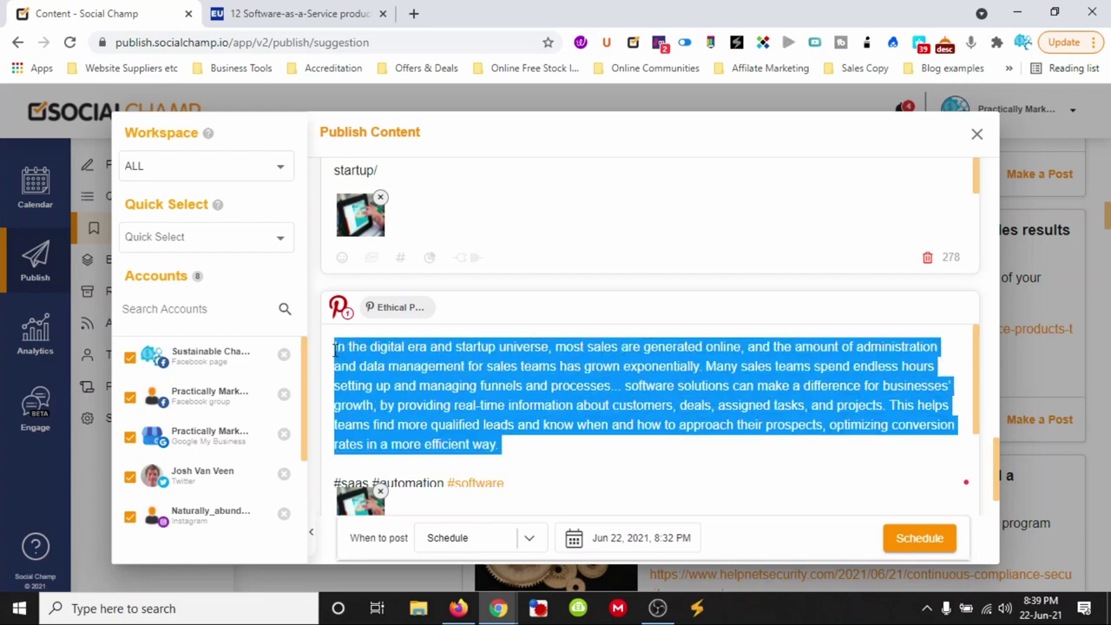
pyautogui.hotkey('ctrl', 'v')
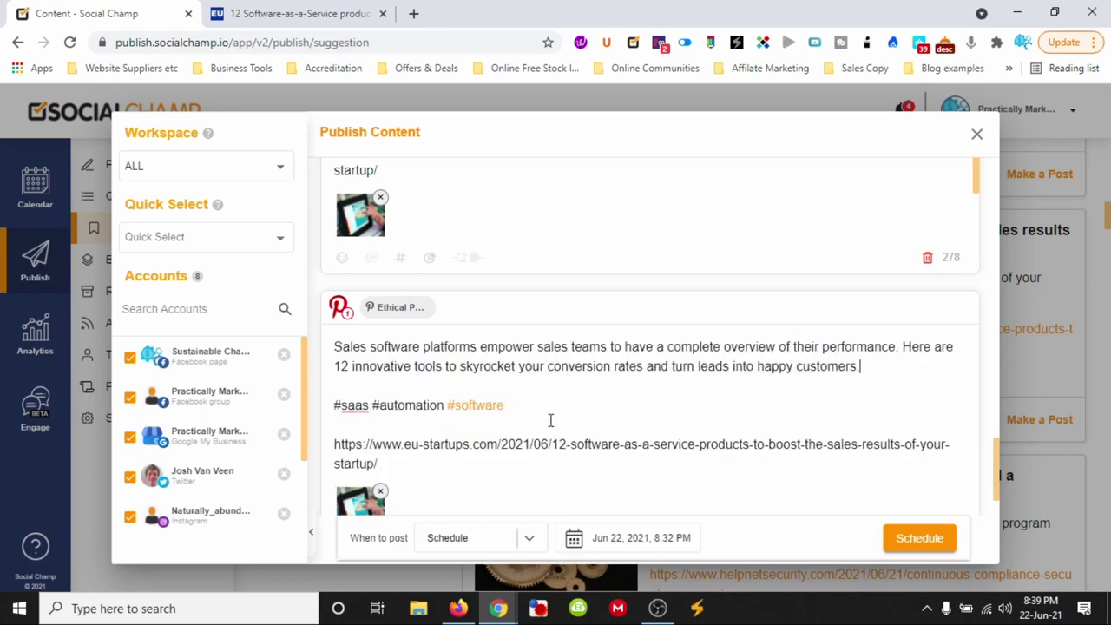
# Step: Replace the #saas hashtag in the Pinterest version with the suggested #SaaSMarketing hashtag
pyautogui.scroll(-1, 547, 416)
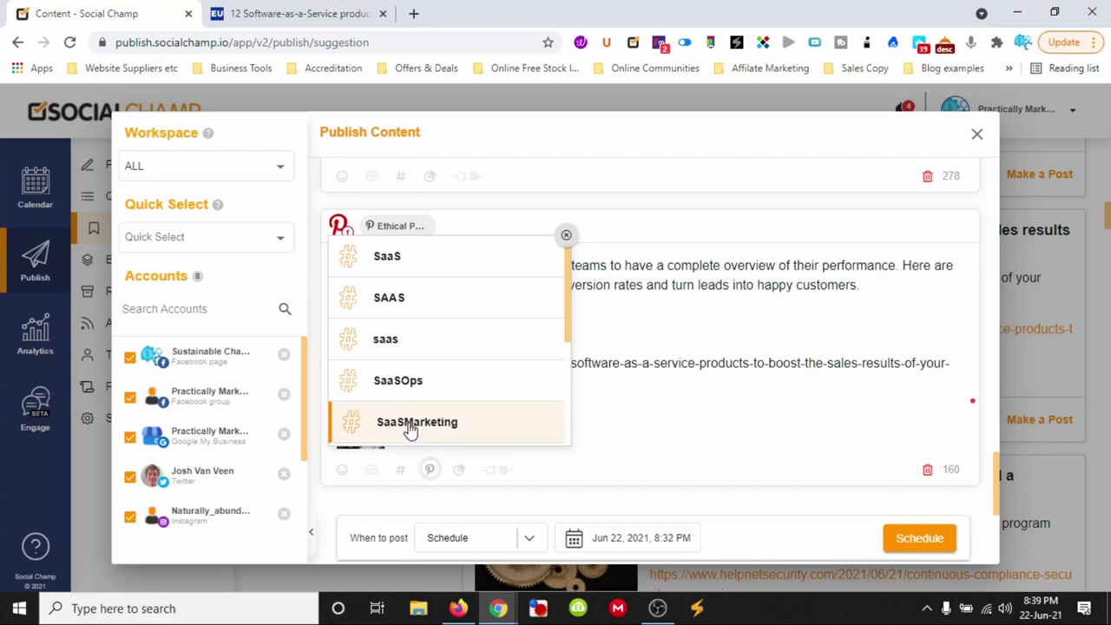
pyautogui.click(413, 426)
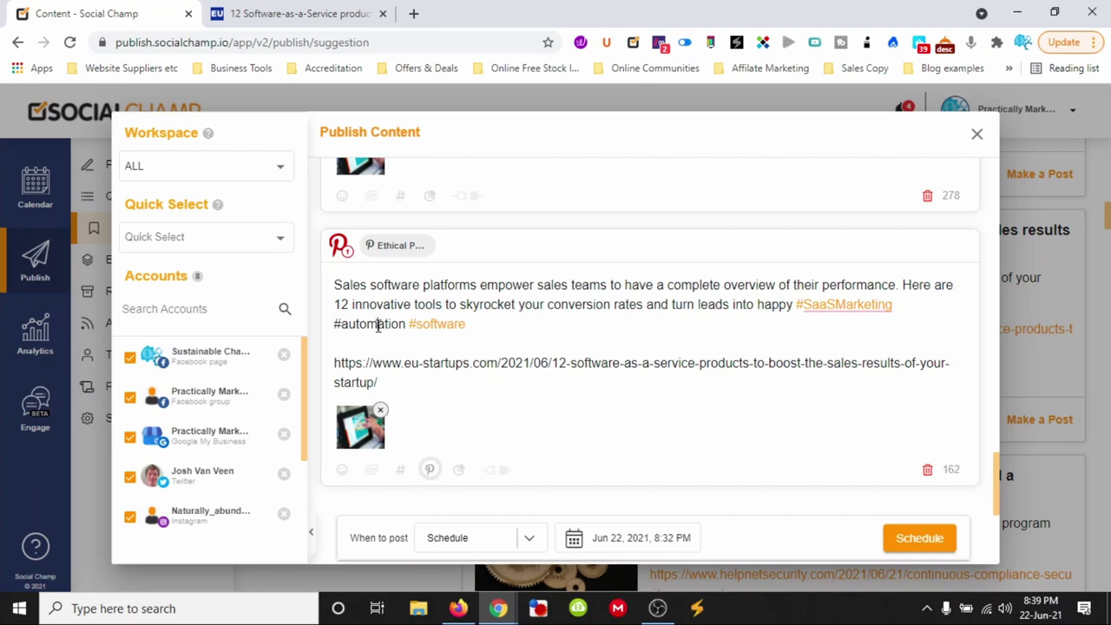
pyautogui.click(611, 323)
# Step: Set the posting time to Jun 28, 2021, 7:32 AM and schedule the post for the selected accounts
pyautogui.click(631, 538)
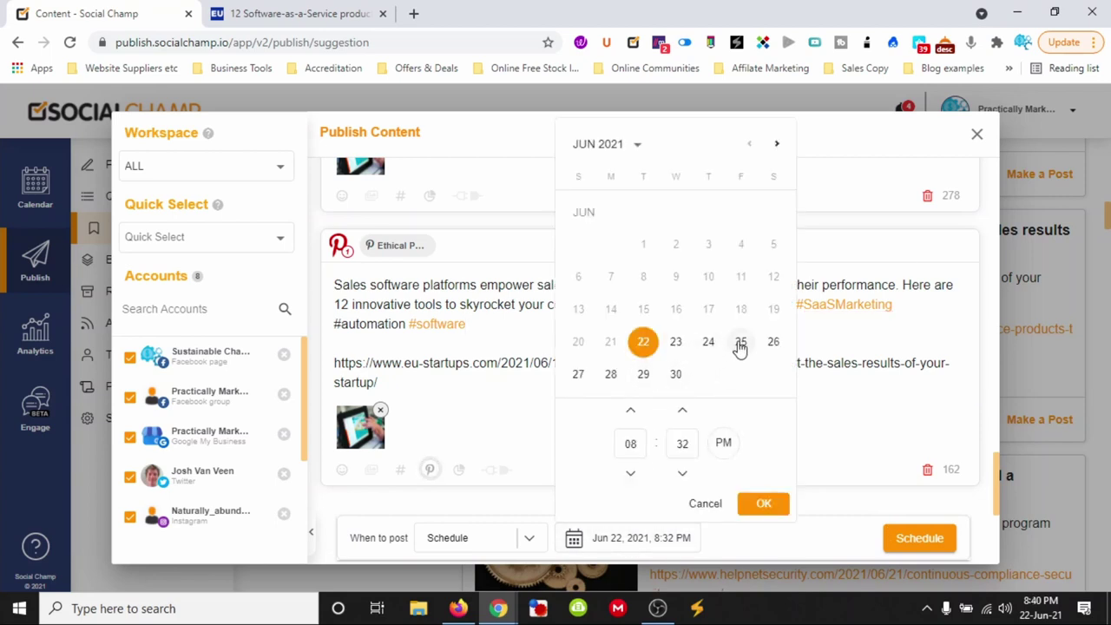
pyautogui.click(612, 375)
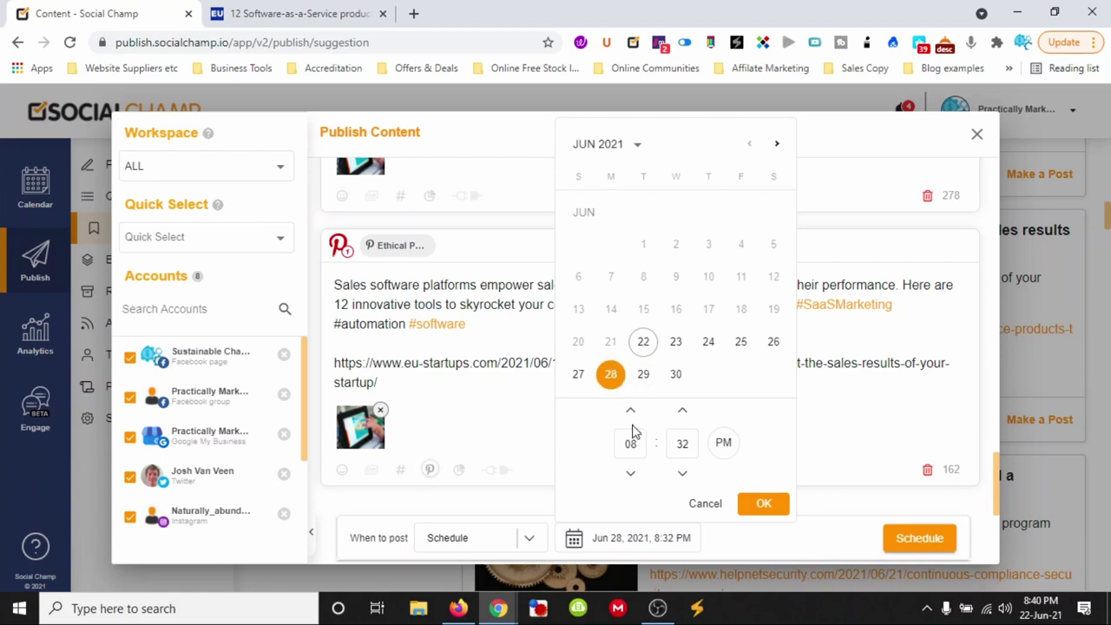
pyautogui.click(724, 447)
pyautogui.click(724, 444)
pyautogui.click(724, 445)
pyautogui.click(631, 474)
pyautogui.click(760, 506)
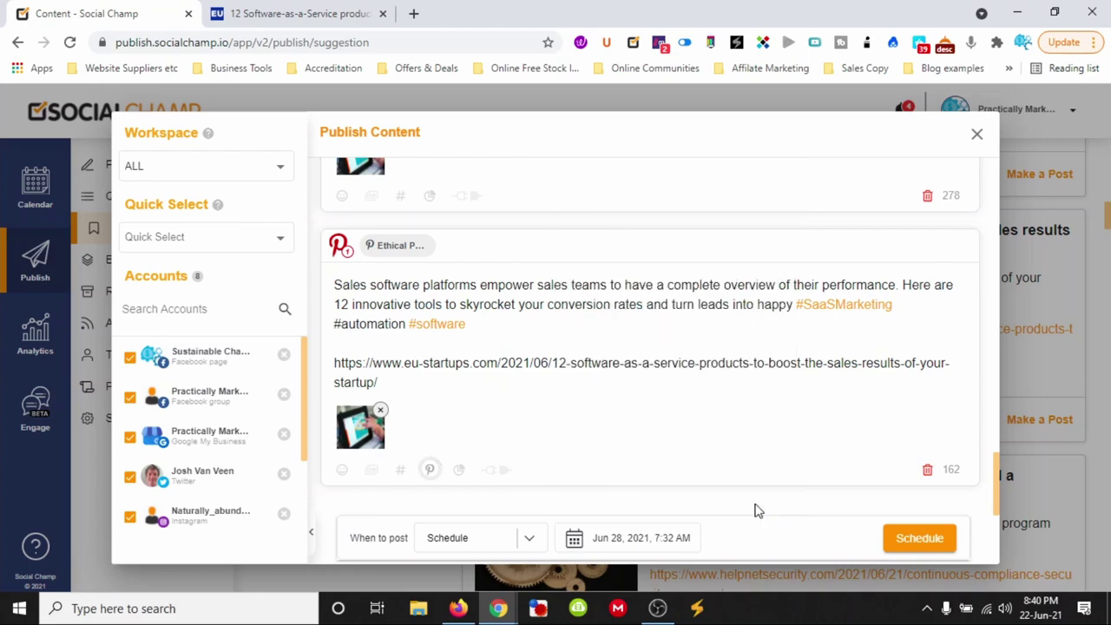
pyautogui.click(919, 539)
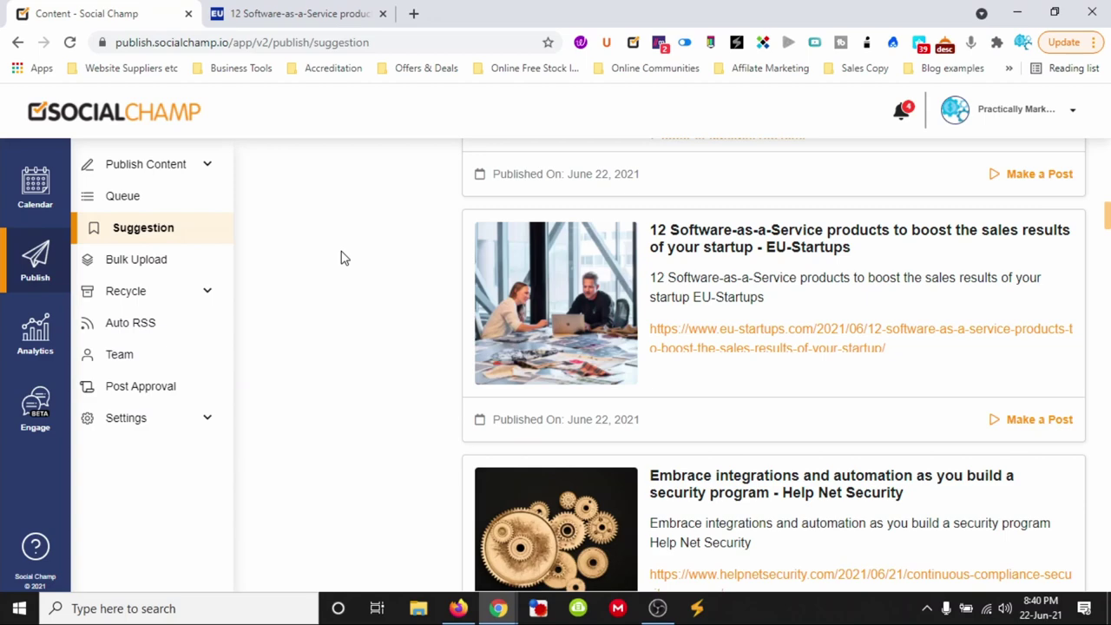
pyautogui.scroll(10, 345, 258)
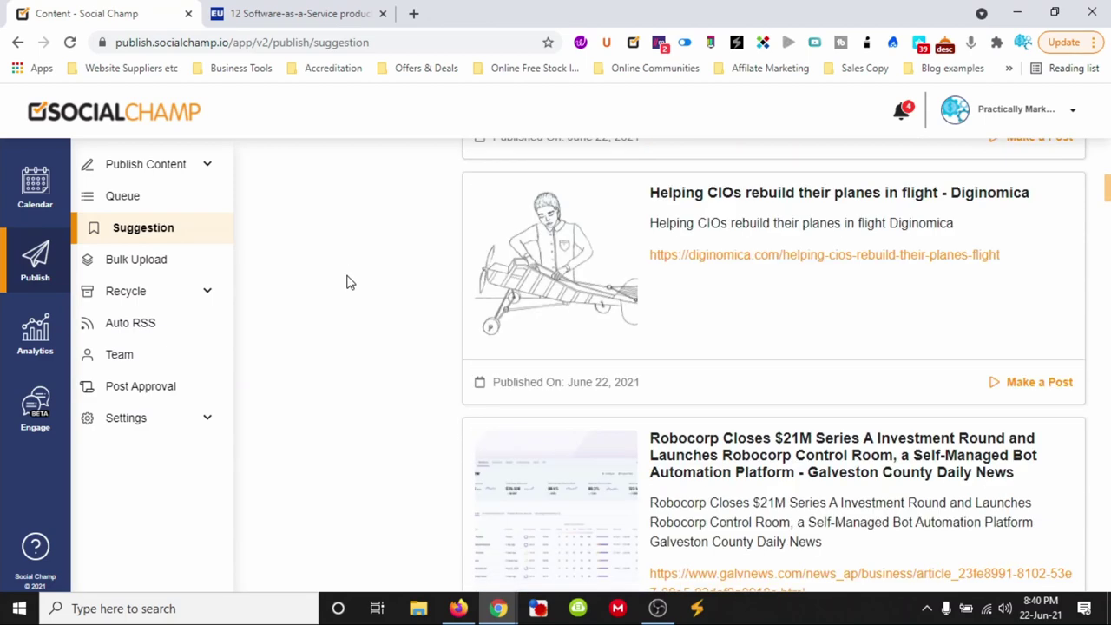